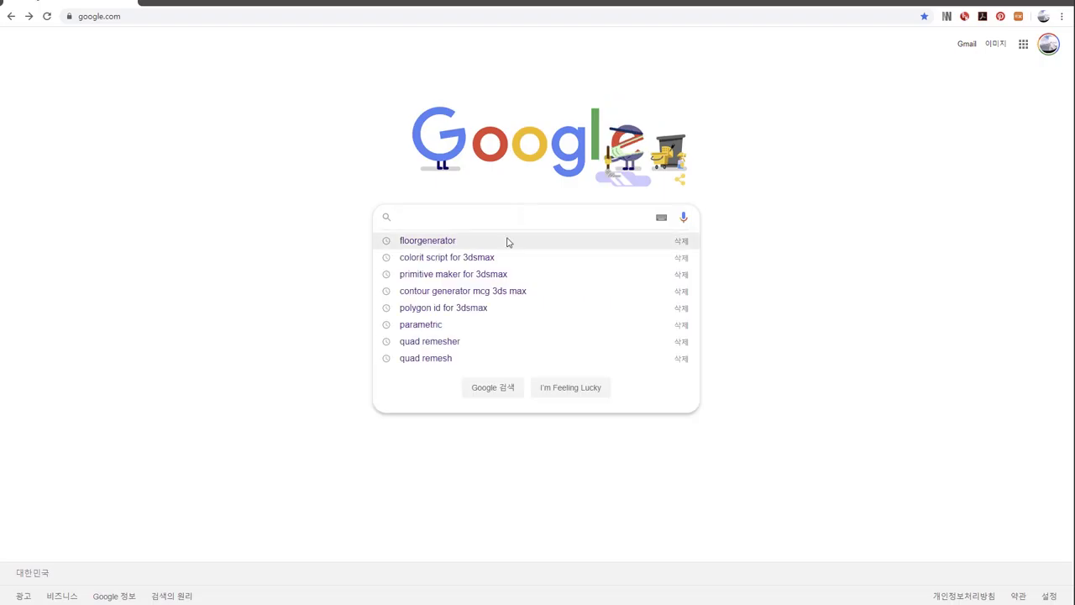
- Search Google for 'floorgenerator', go to its CG-Source page and sign in
{"action": "left_click", "coordinate": [506, 241]}
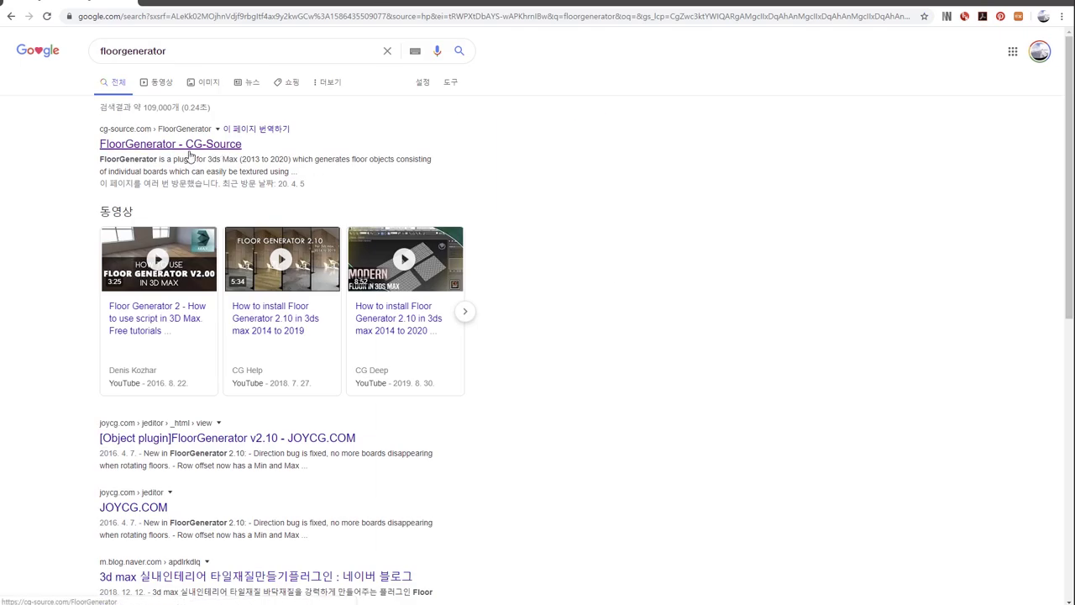
{"action": "left_click", "coordinate": [203, 148]}
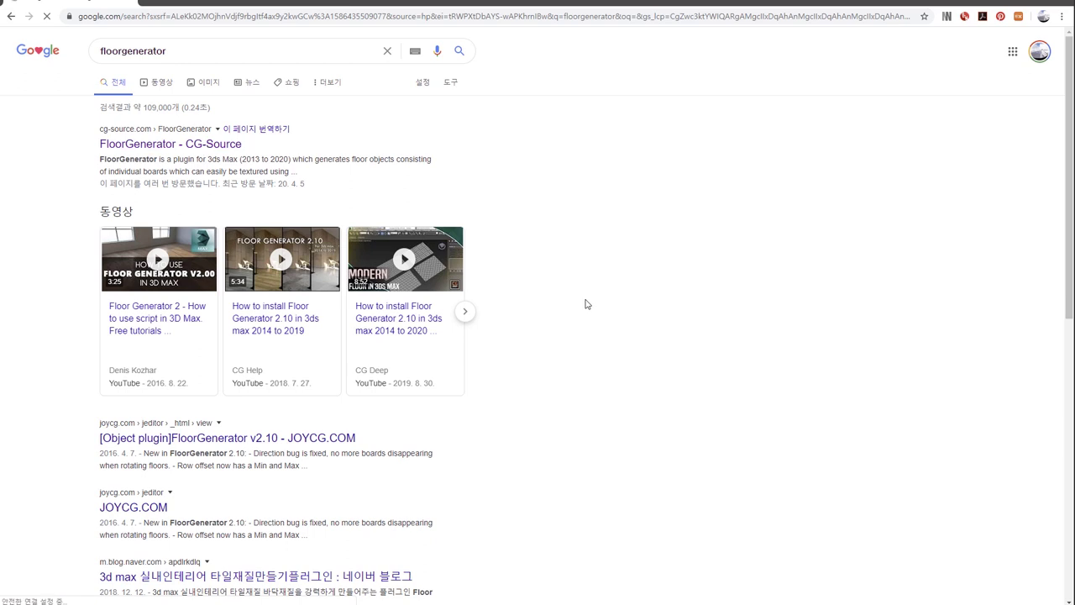
{"action": "left_click", "coordinate": [876, 48]}
{"action": "left_click", "coordinate": [529, 239]}
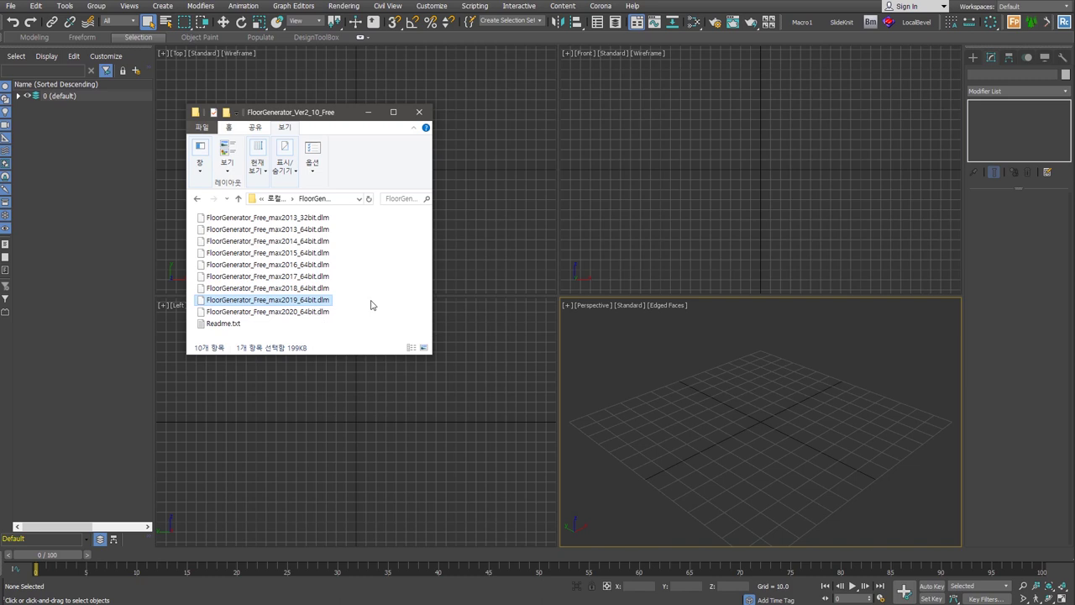
- Pick FloorGenerator_Free_max2019_64bit.dlm in File Explorer and return to the empty 3ds Max scene
{"action": "left_click", "coordinate": [616, 531]}
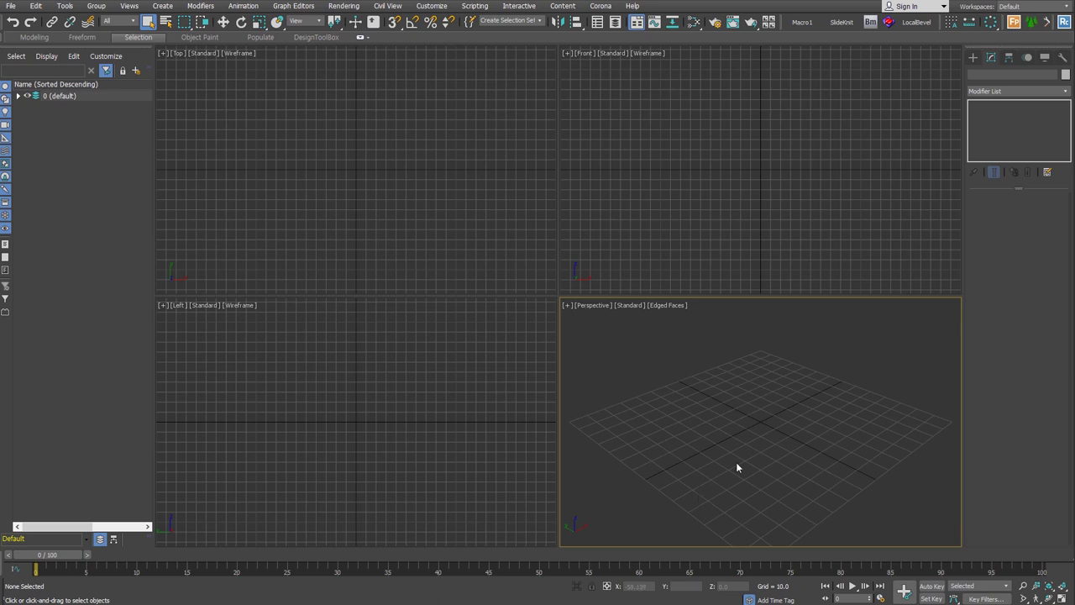
- Draw a rectangle spline on the ground grid
{"action": "key", "text": "r"}
{"action": "key", "text": "g"}
{"action": "left_click_drag", "start_coordinate": [763, 344], "coordinate": [727, 553]}
{"action": "middle_click_drag", "start_coordinate": [785, 493], "coordinate": [806, 322], "text": "alt"}
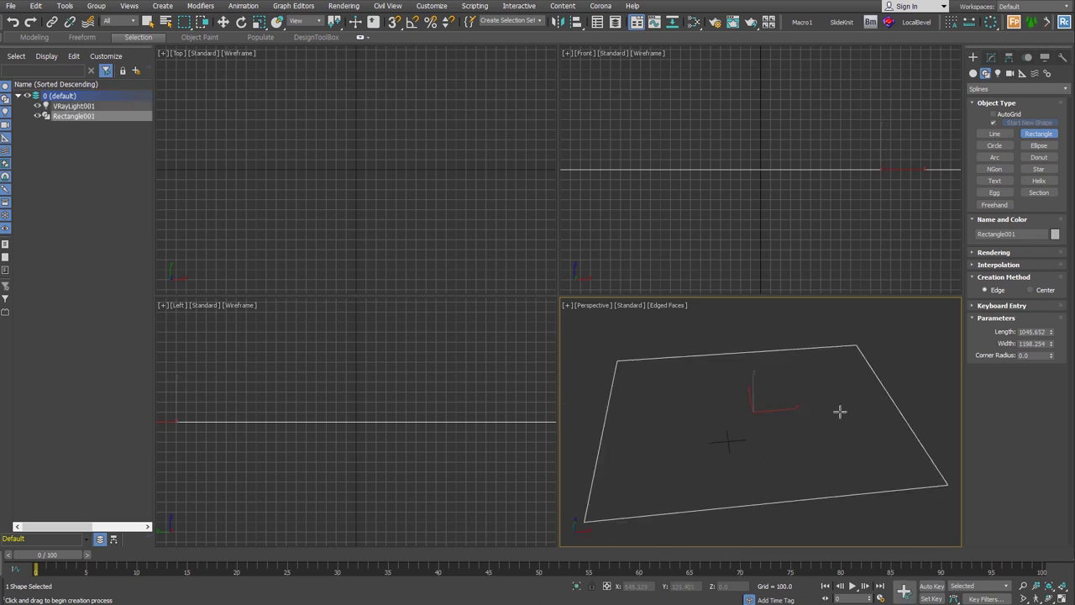
{"action": "scroll", "coordinate": [758, 439], "scroll_direction": "down", "scroll_amount": 3}
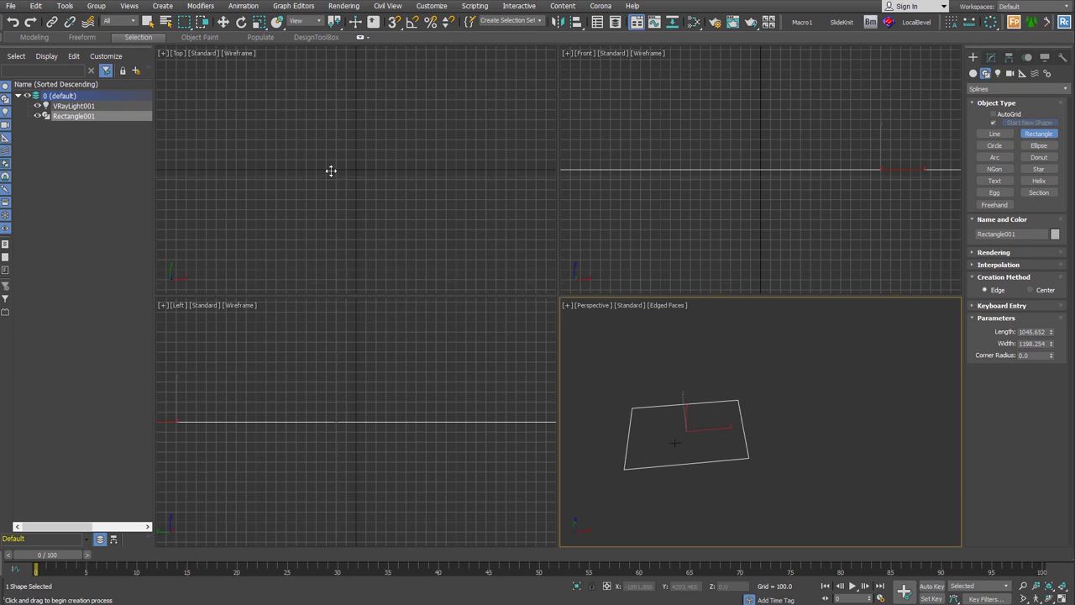
{"action": "left_click_drag", "start_coordinate": [330, 171], "coordinate": [320, 155]}
- Draw a 4×4-segment plane beside the rectangle, viewed from above
{"action": "left_click", "coordinate": [973, 73]}
{"action": "left_click", "coordinate": [1038, 172]}
{"action": "mouse_move", "coordinate": [648, 310]}
{"action": "left_mouse_down"}
{"action": "mouse_move", "coordinate": [883, 398]}
{"action": "mouse_move", "coordinate": [922, 393]}
{"action": "left_mouse_up"}
{"action": "scroll", "coordinate": [803, 420], "scroll_direction": "up", "scroll_amount": 1}
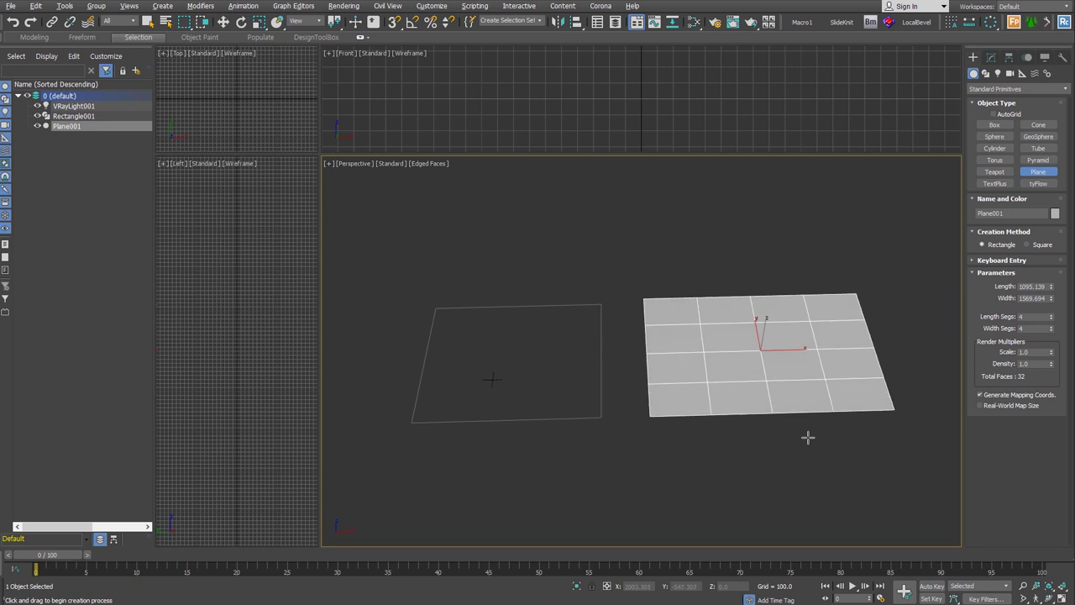
{"action": "key", "text": "u"}
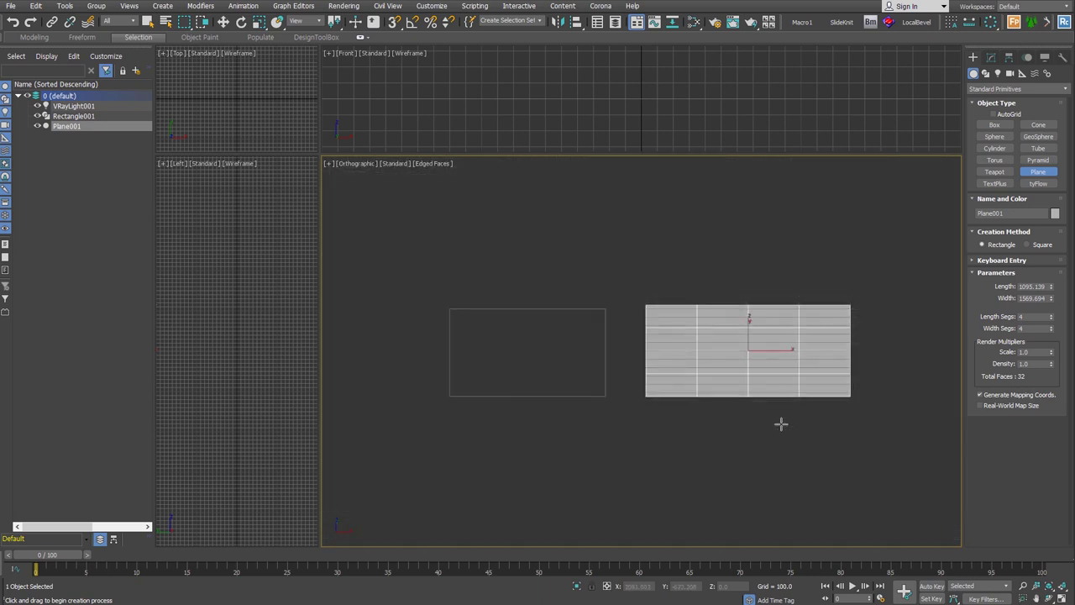
{"action": "scroll", "coordinate": [780, 424], "scroll_direction": "up", "scroll_amount": 2}
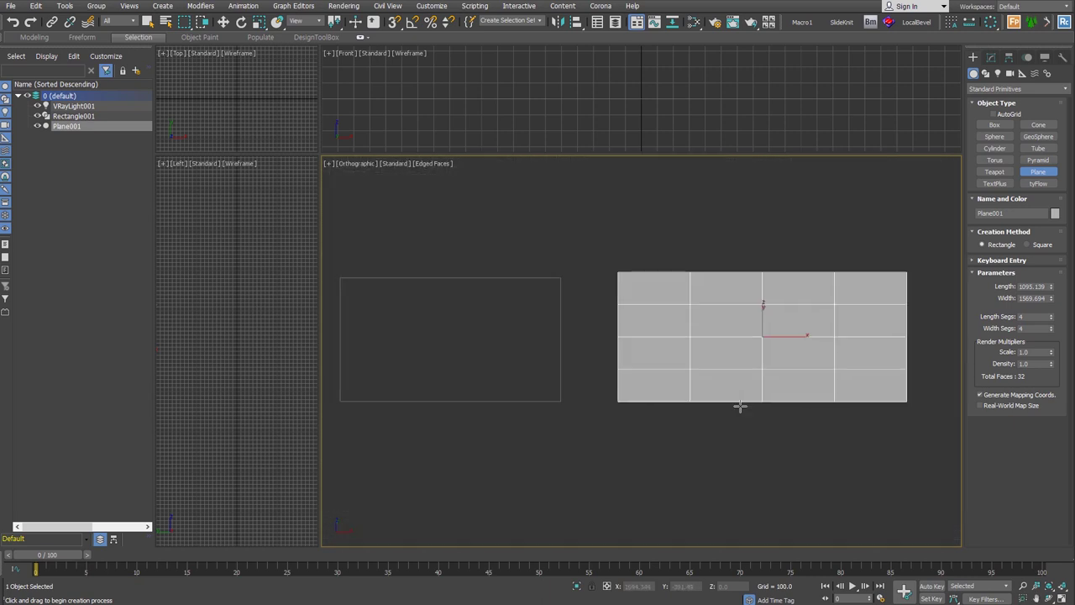
{"action": "right_click", "coordinate": [739, 405]}
- Select the rectangle and plane and frame both in the view
{"action": "left_click", "coordinate": [530, 373]}
{"action": "left_click", "coordinate": [726, 366]}
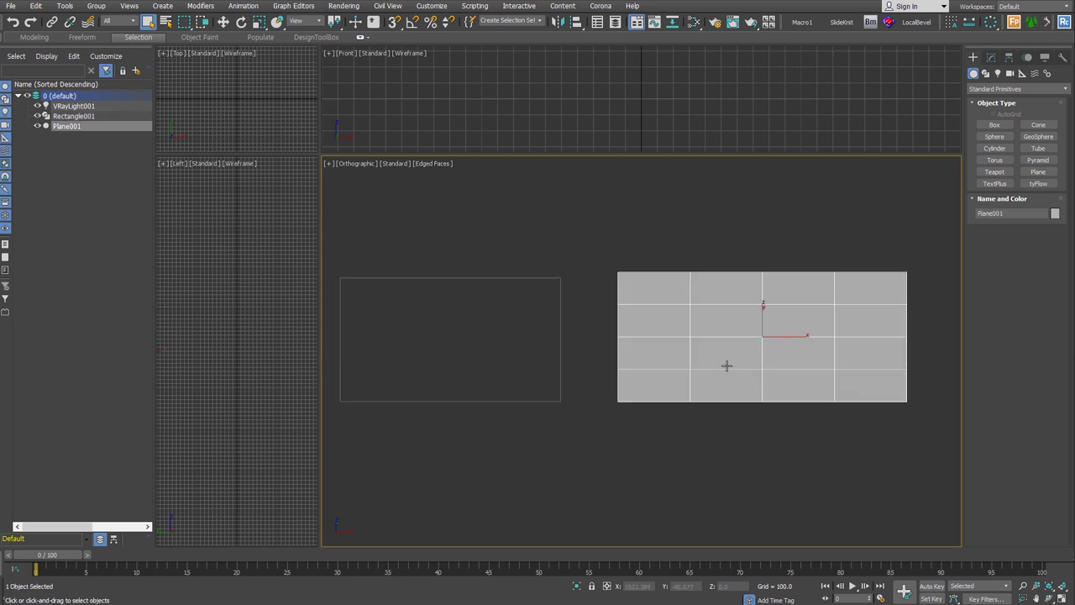
{"action": "left_click", "coordinate": [560, 401], "text": "ctrl"}
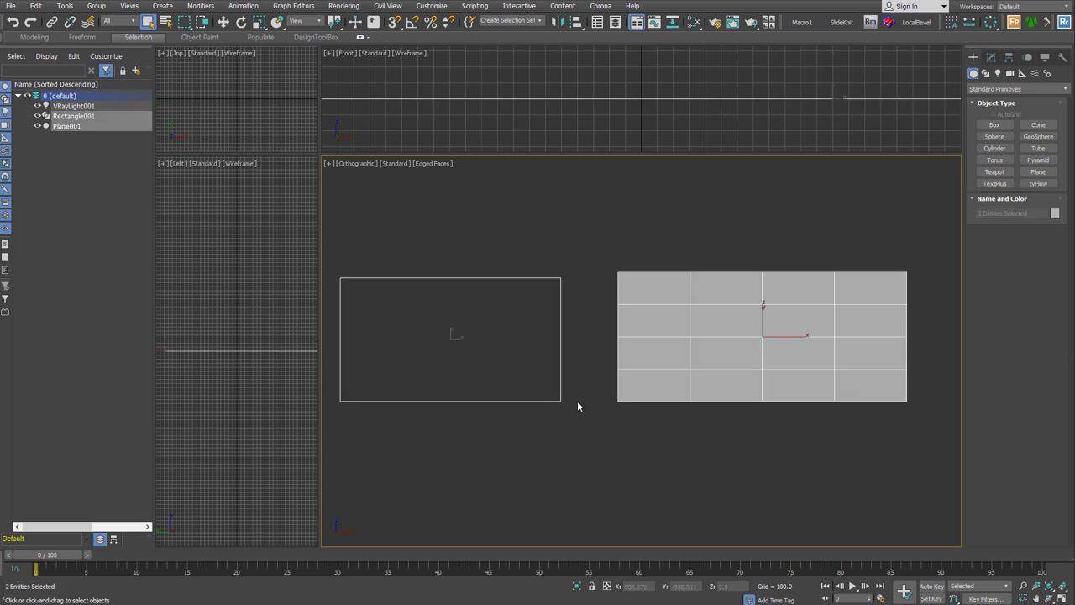
{"action": "key", "text": "z"}
- Draw a six-sided NGon hexagon to the right of the plane
{"action": "left_click", "coordinate": [986, 73]}
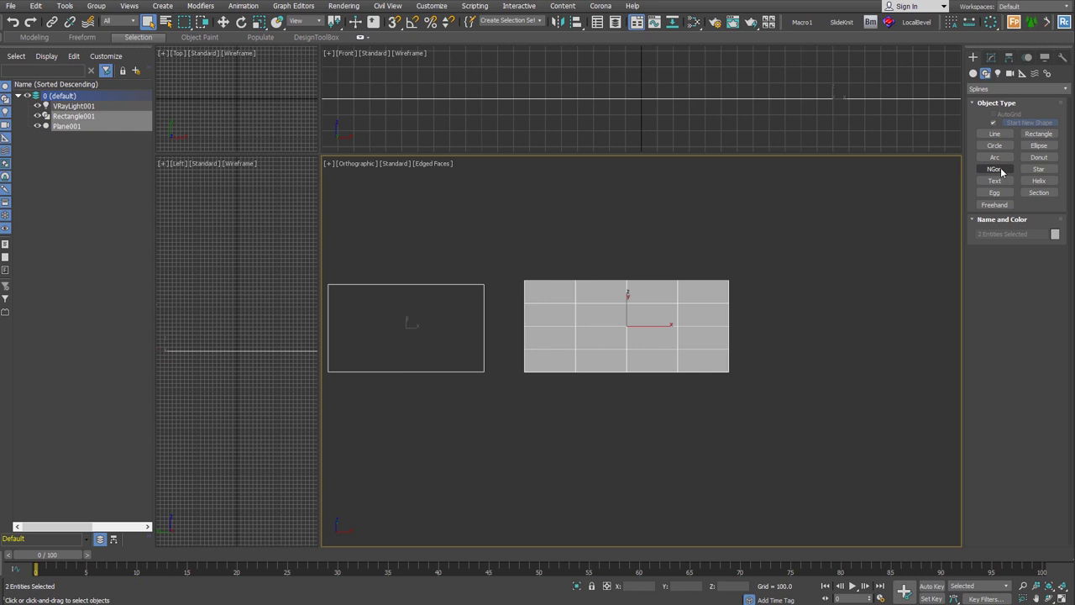
{"action": "left_click", "coordinate": [1001, 172]}
{"action": "left_click_drag", "start_coordinate": [821, 340], "coordinate": [819, 403]}
{"action": "mouse_move", "coordinate": [811, 386]}
{"action": "middle_mouse_down", "text": "alt"}
{"action": "mouse_move", "coordinate": [791, 427]}
{"action": "mouse_move", "coordinate": [803, 368]}
{"action": "middle_mouse_up", "text": "alt"}
{"action": "left_click", "coordinate": [991, 57]}
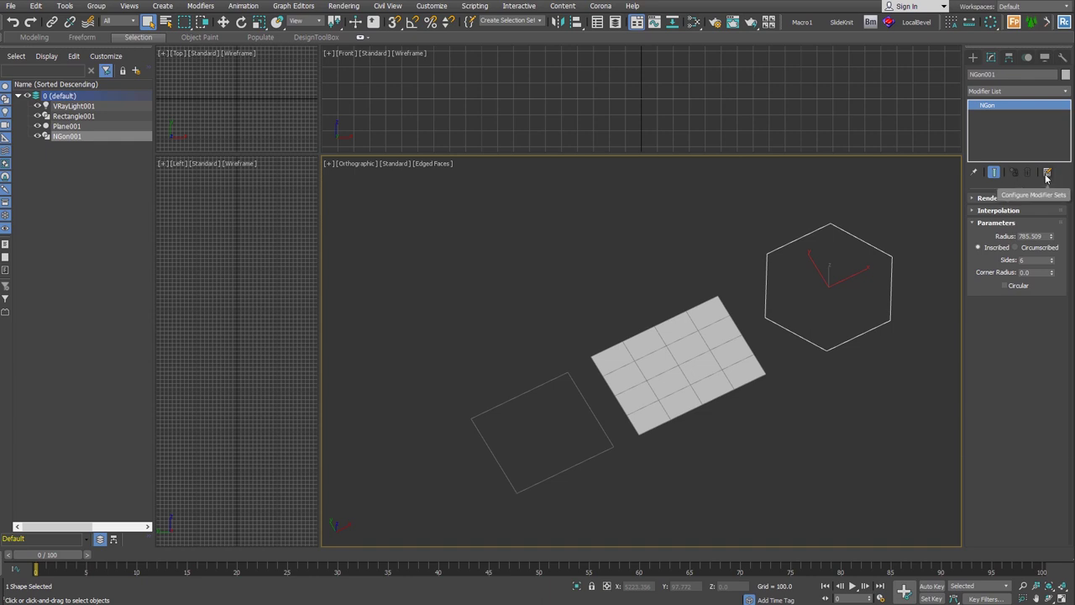
- Reduce the custom modifier set to a single button
{"action": "left_click", "coordinate": [1046, 175]}
{"action": "left_click", "coordinate": [1008, 188]}
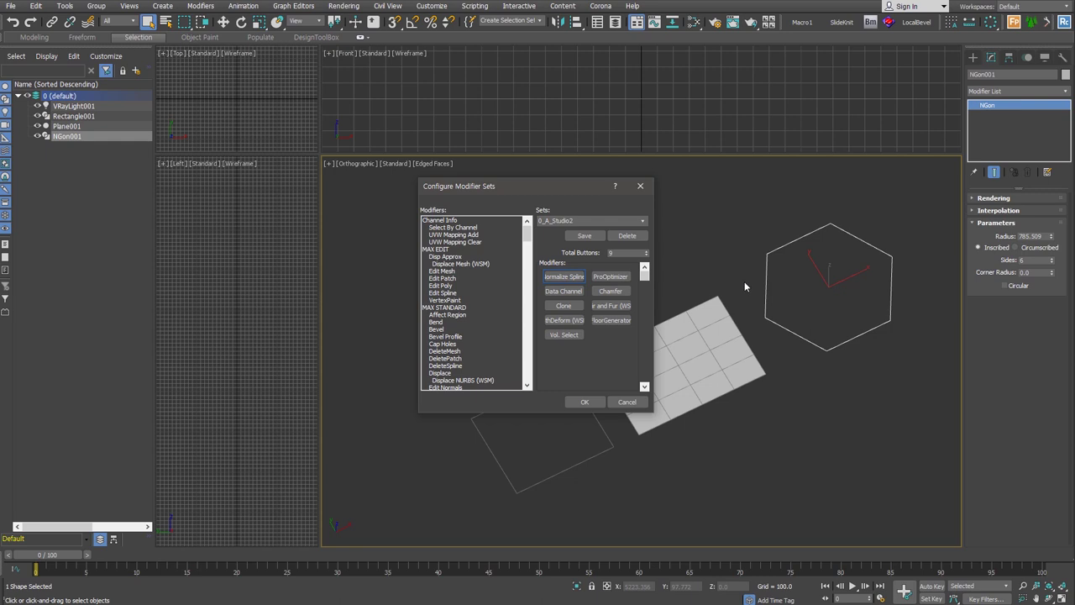
{"action": "left_click_drag", "start_coordinate": [646, 254], "coordinate": [647, 259]}
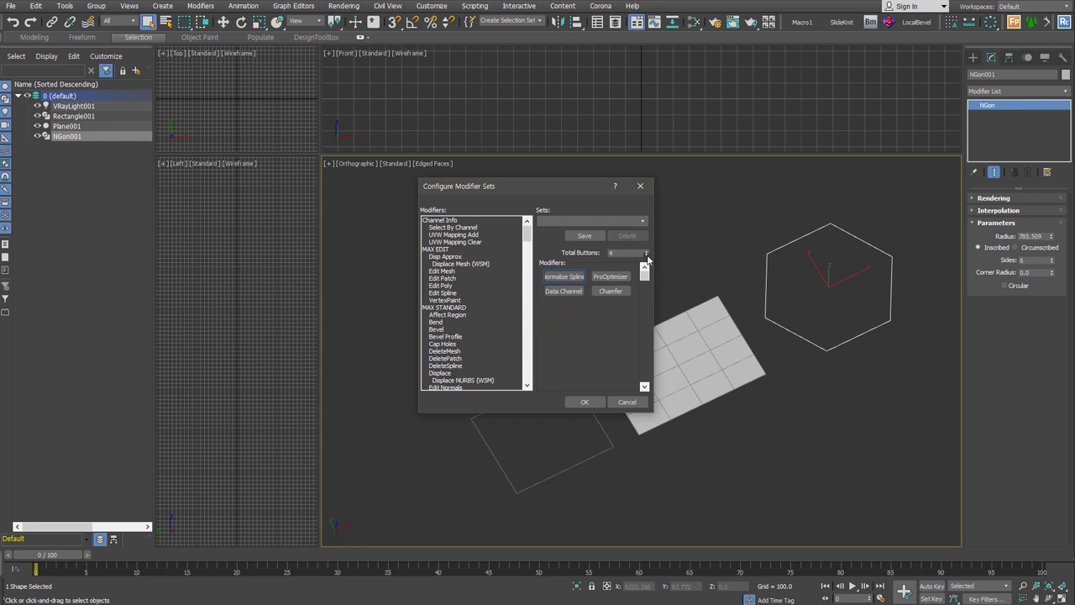
{"action": "left_click", "coordinate": [646, 255]}
{"action": "left_click", "coordinate": [646, 255]}
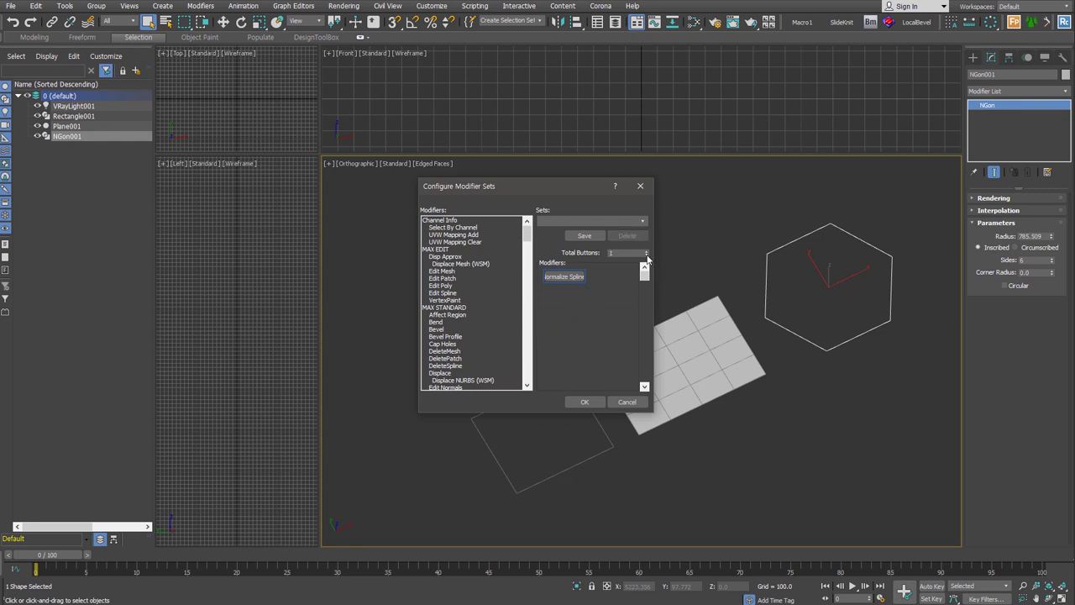
- Assign FloorGenerator to that button and save the set as 00
{"action": "left_click", "coordinate": [495, 330]}
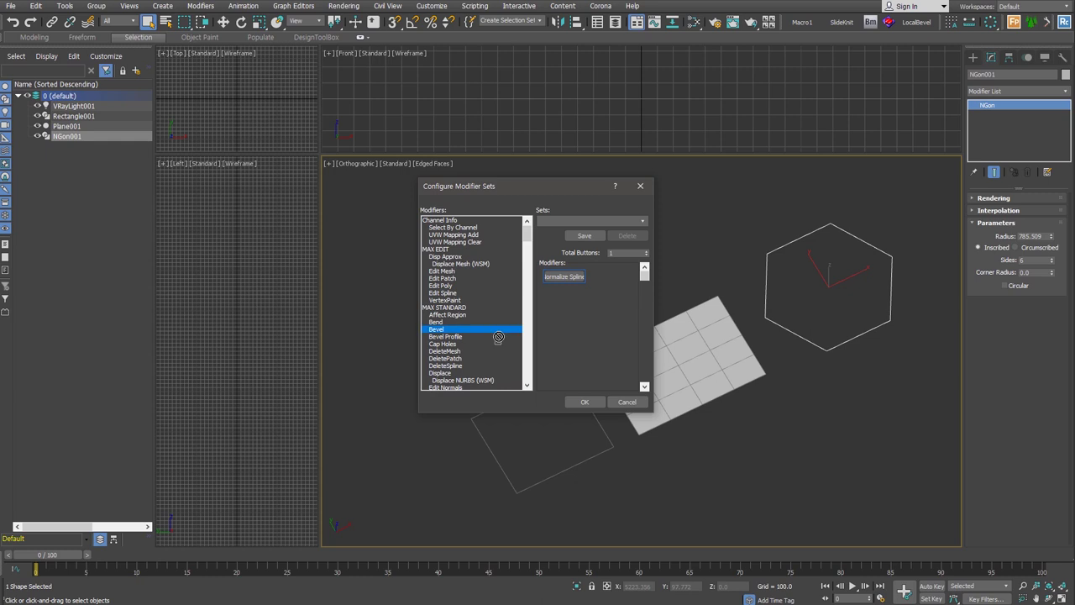
{"action": "scroll", "coordinate": [495, 331], "scroll_direction": "down", "scroll_amount": 1}
{"action": "left_click", "coordinate": [476, 358]}
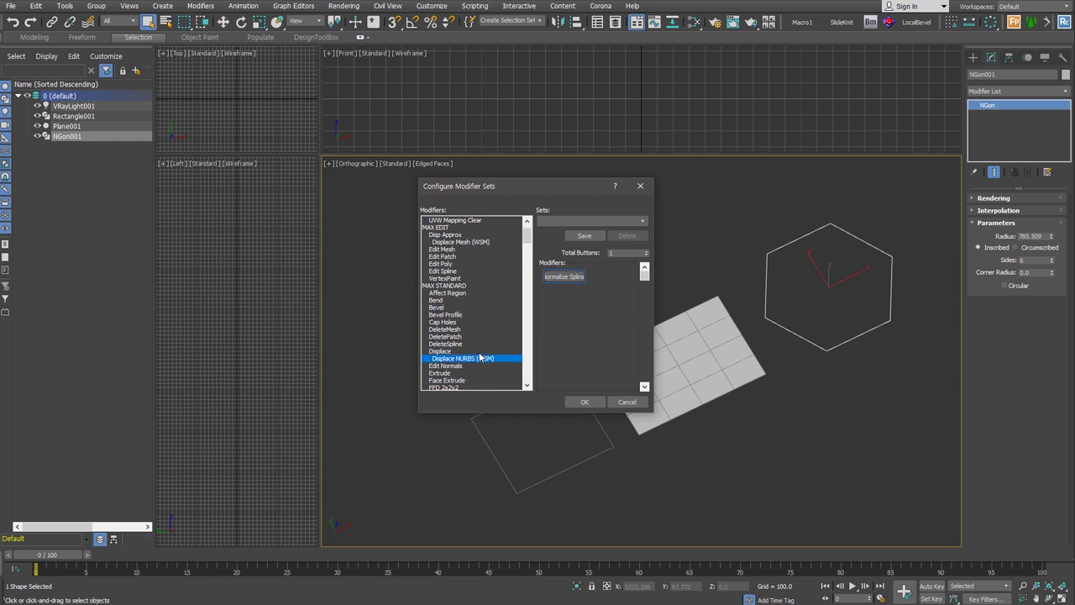
{"action": "key", "text": "Down"}
{"action": "key", "text": "Down"}
{"action": "key", "text": "Down"}
{"action": "key", "text": "Down"}
{"action": "key", "text": "Down"}
{"action": "key", "text": "Down"}
{"action": "key", "text": "Down"}
{"action": "key", "text": "Down"}
{"action": "key", "text": "Down"}
{"action": "key", "text": "Down"}
{"action": "key", "text": "Down"}
{"action": "key", "text": "Down"}
{"action": "key", "text": "f"}
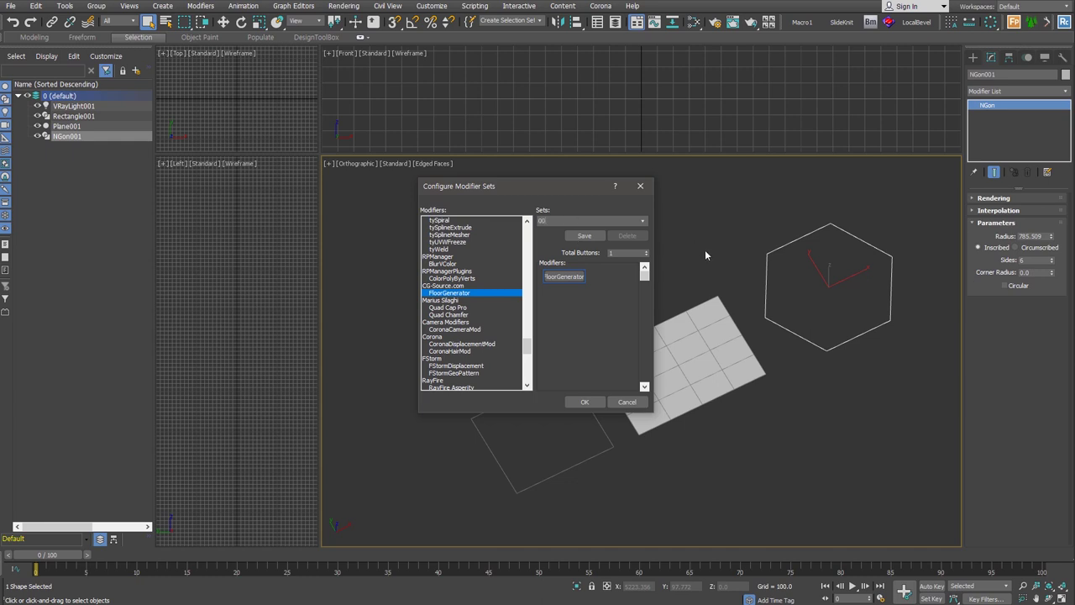
{"action": "left_click", "coordinate": [585, 235]}
- Show the modifier set as buttons and apply FloorGenerator to the NGon hexagon
{"action": "left_click", "coordinate": [592, 401]}
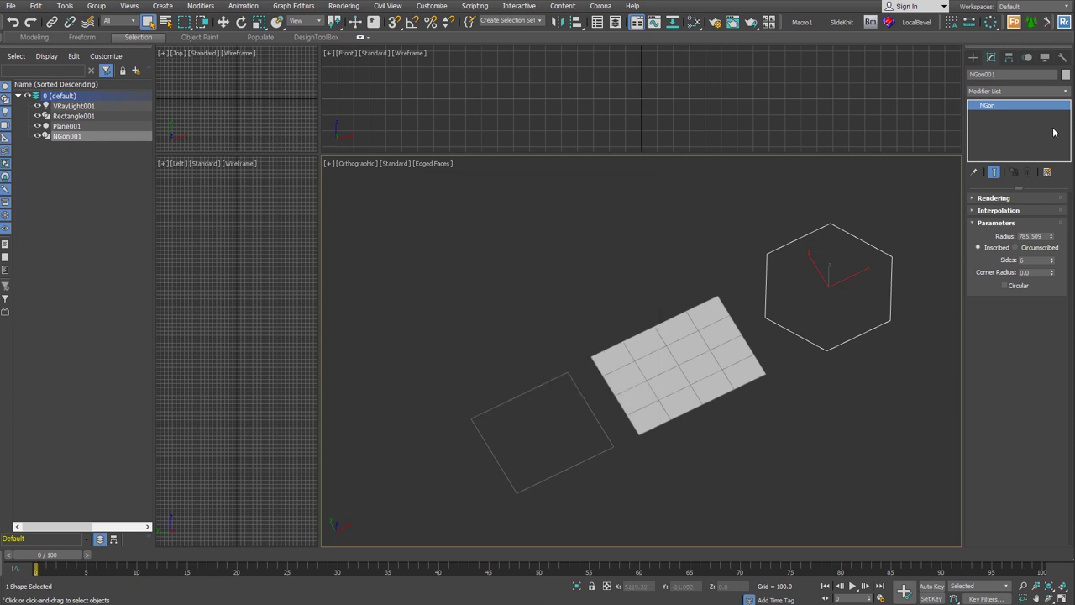
{"action": "right_click", "coordinate": [994, 92]}
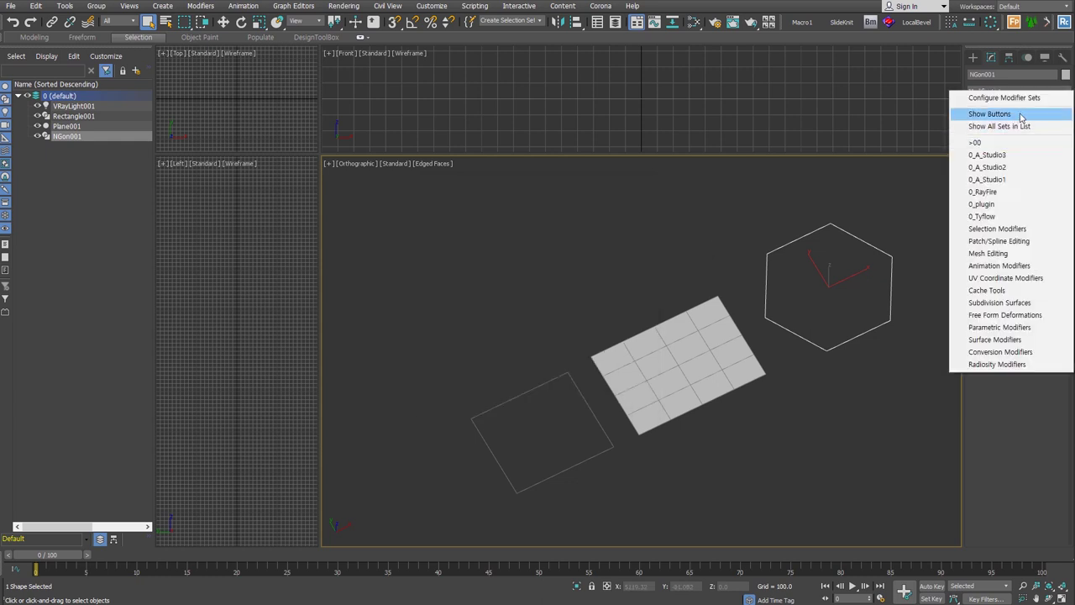
{"action": "left_click", "coordinate": [1021, 116]}
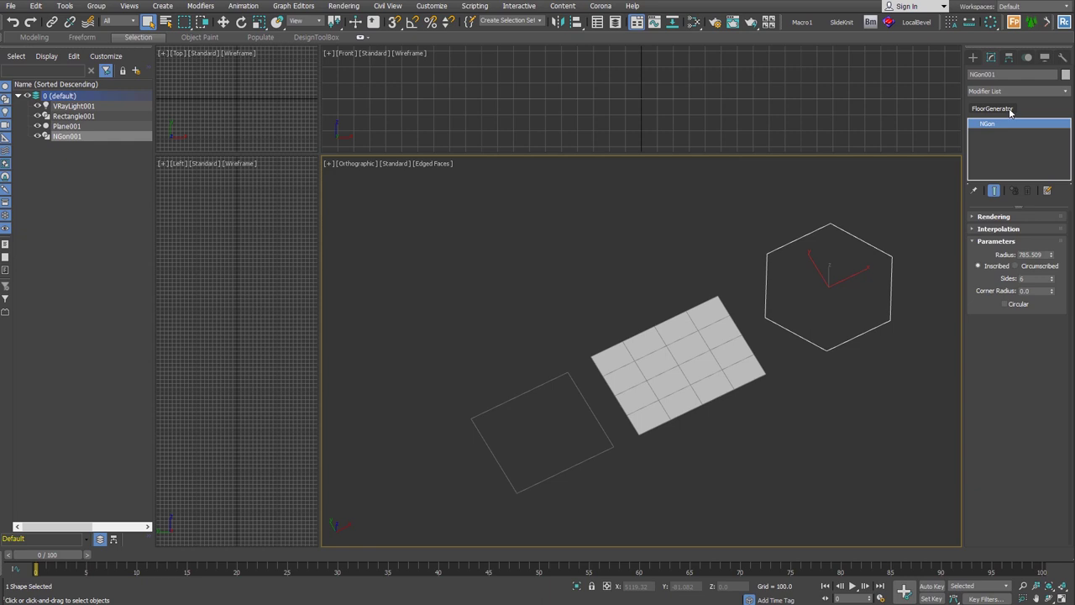
{"action": "middle_click_drag", "start_coordinate": [924, 176], "coordinate": [801, 321], "text": "alt"}
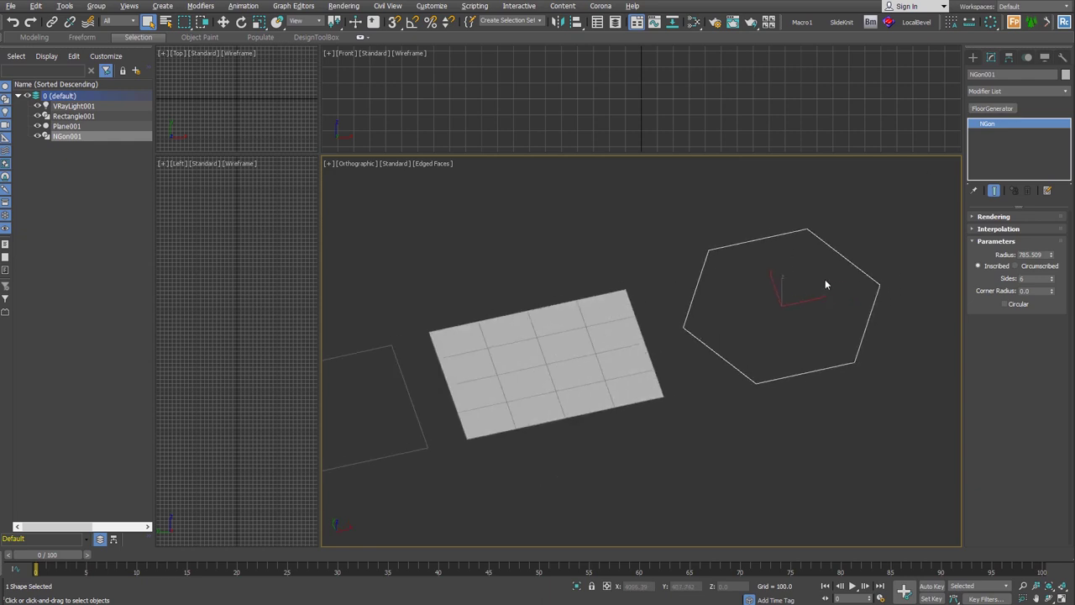
{"action": "left_click", "coordinate": [992, 108]}
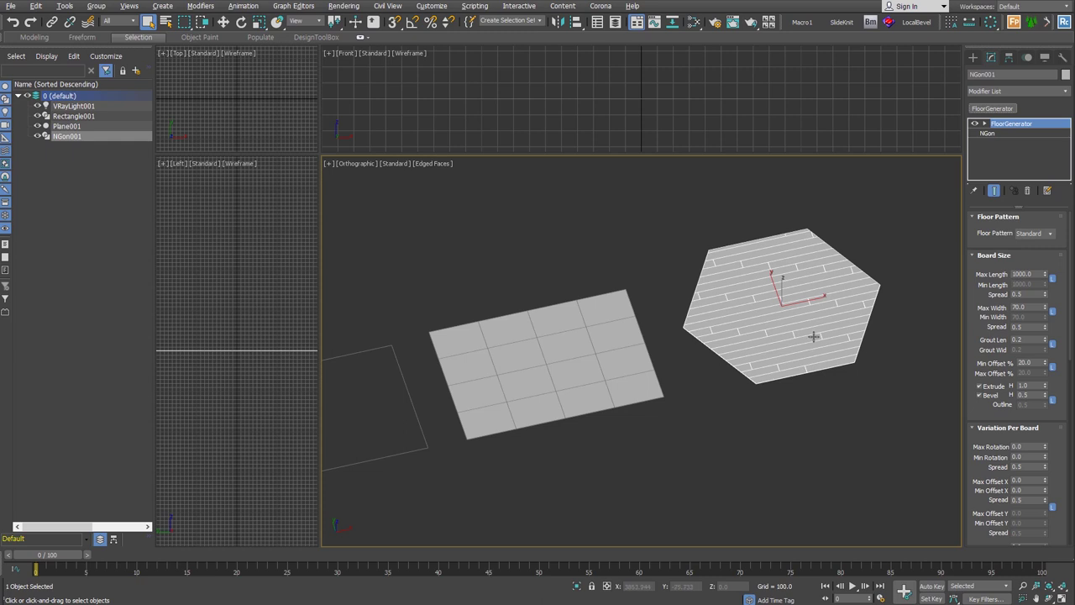
- Turn off the boards' bevel and extrude so they have no thickness, then zoom out
{"action": "scroll", "coordinate": [873, 359], "scroll_direction": "up", "scroll_amount": 2}
{"action": "scroll", "coordinate": [873, 360], "scroll_direction": "up", "scroll_amount": 5}
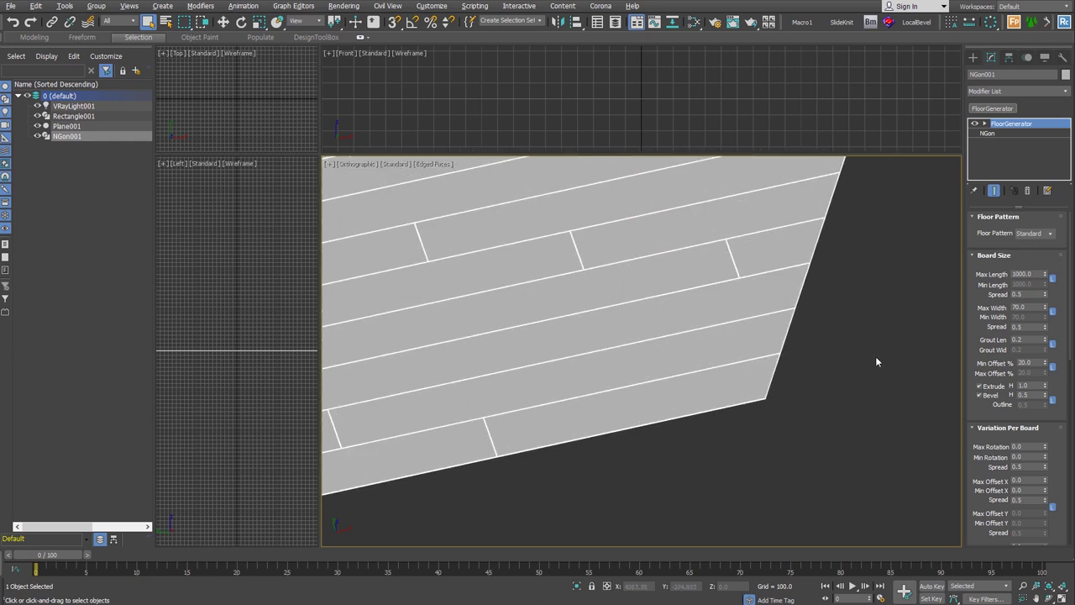
{"action": "scroll", "coordinate": [827, 328], "scroll_direction": "up", "scroll_amount": 2}
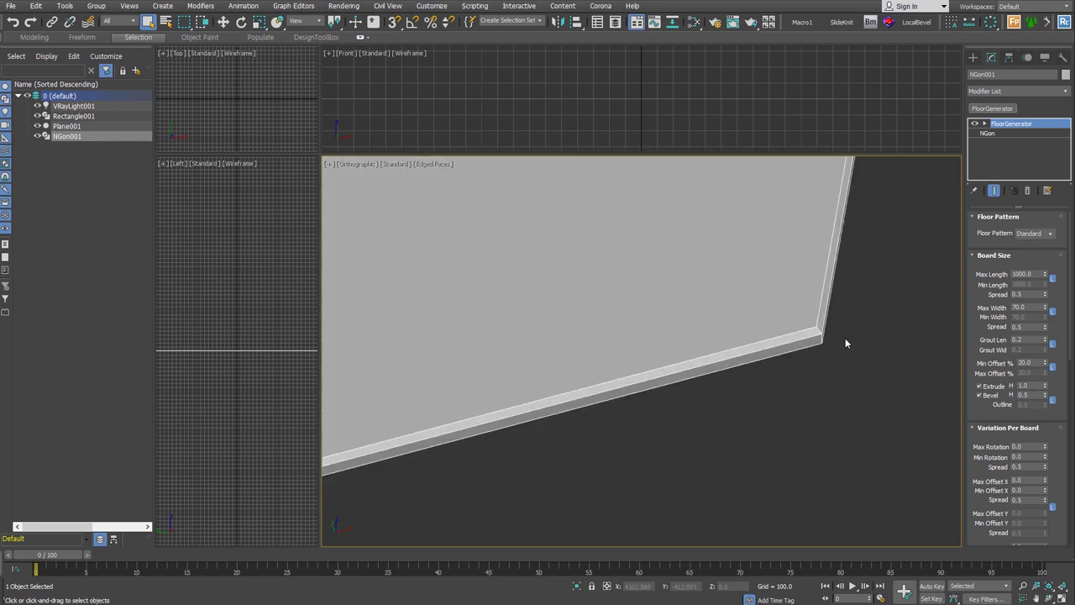
{"action": "left_click", "coordinate": [979, 395]}
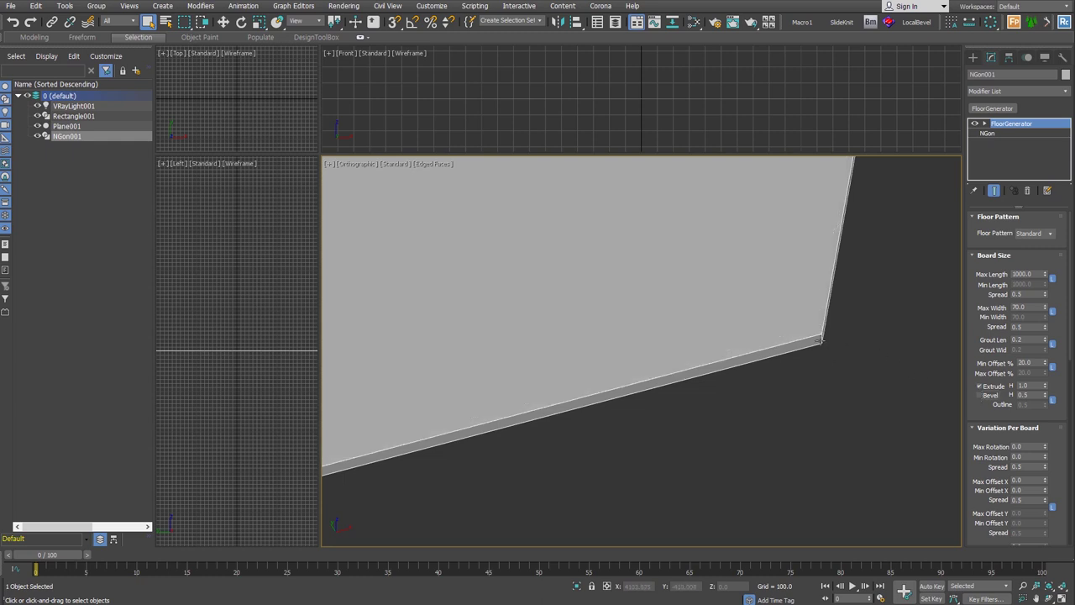
{"action": "left_click", "coordinate": [993, 386]}
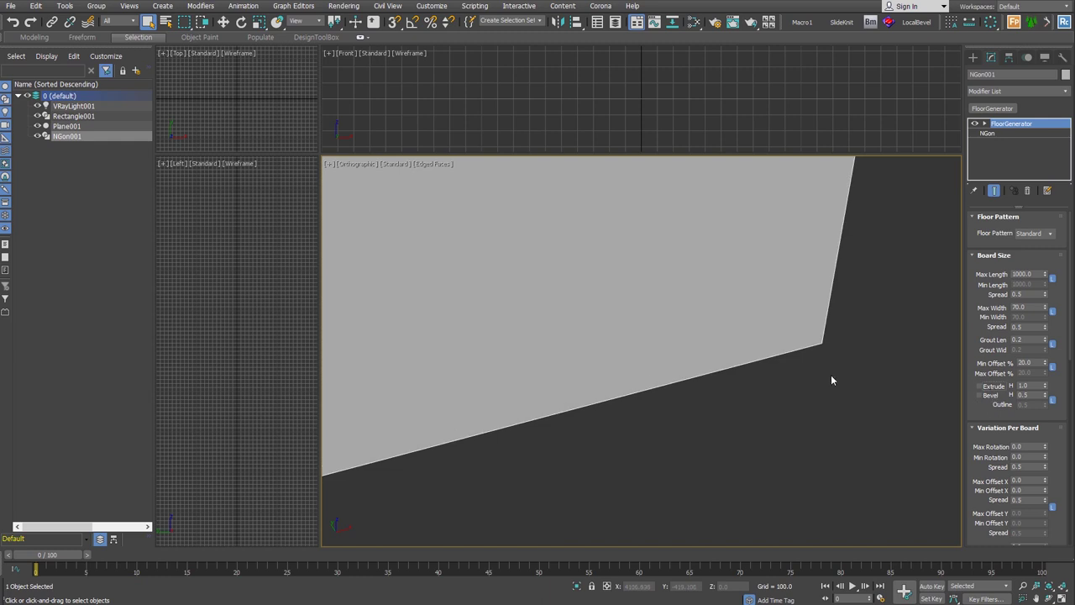
{"action": "scroll", "coordinate": [836, 378], "scroll_direction": "down", "scroll_amount": 2}
{"action": "scroll", "coordinate": [844, 386], "scroll_direction": "down", "scroll_amount": 3}
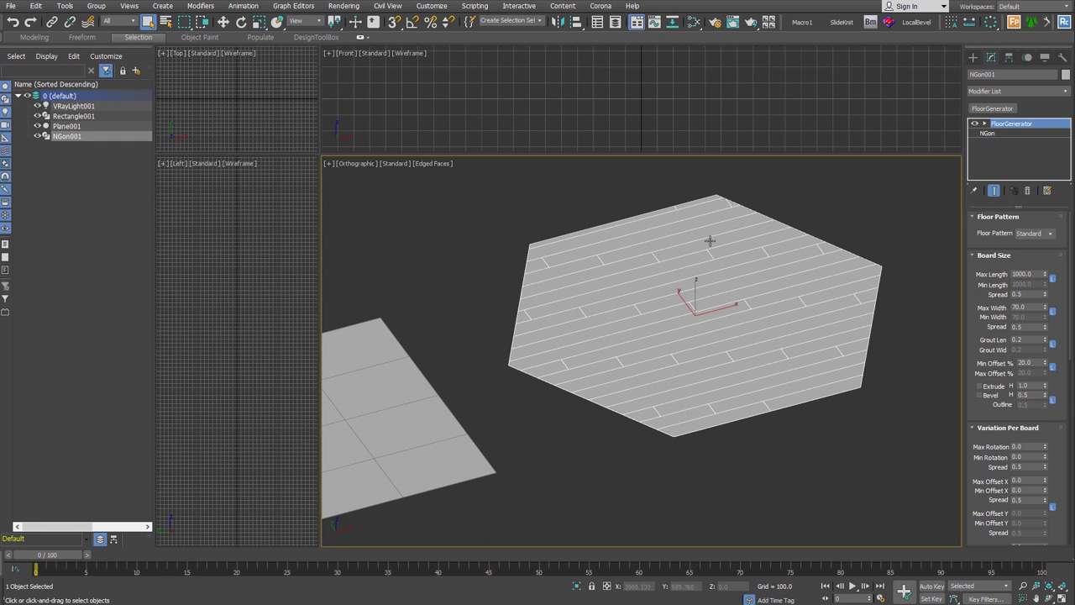
- Set the minimum joint offset to about 42.5%
{"action": "double_click", "coordinate": [1025, 363]}
{"action": "type", "text": "3"}
{"action": "key", "text": "Return"}
{"action": "mouse_move", "coordinate": [1046, 362]}
{"action": "left_mouse_down"}
{"action": "mouse_move", "coordinate": [1046, 337]}
{"action": "mouse_move", "coordinate": [1049, 369]}
{"action": "left_mouse_up"}
- Set Max Length to 1200 and Max Width to 120
{"action": "type", "text": "12"}
{"action": "key", "text": "Tab"}
{"action": "type", "text": "90"}
{"action": "key", "text": "Return"}
{"action": "type", "text": "120."}
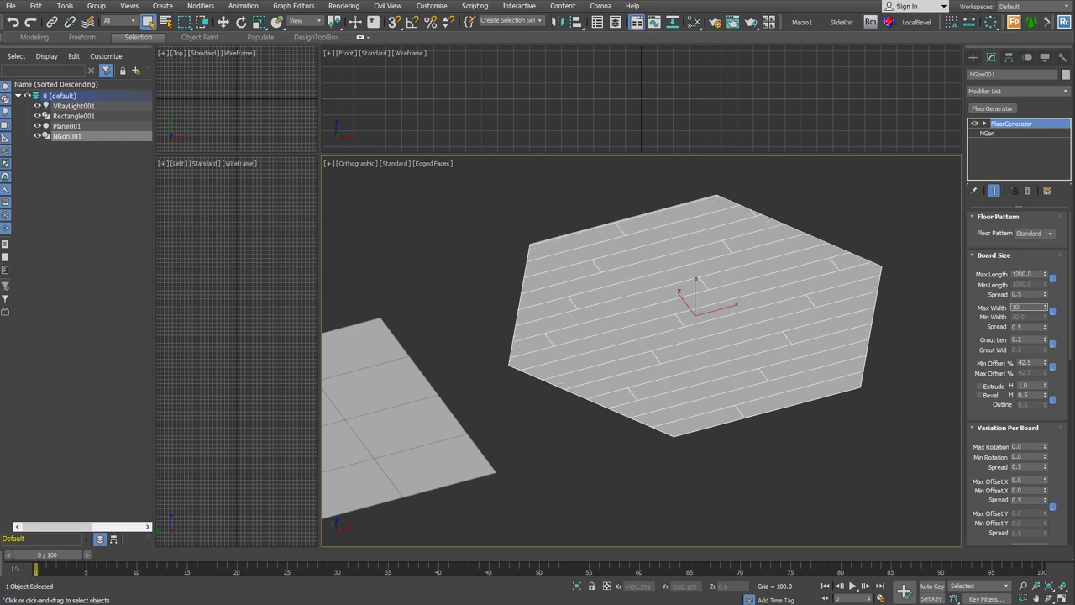
{"action": "type", "text": "0"}
{"action": "key", "text": "Return"}
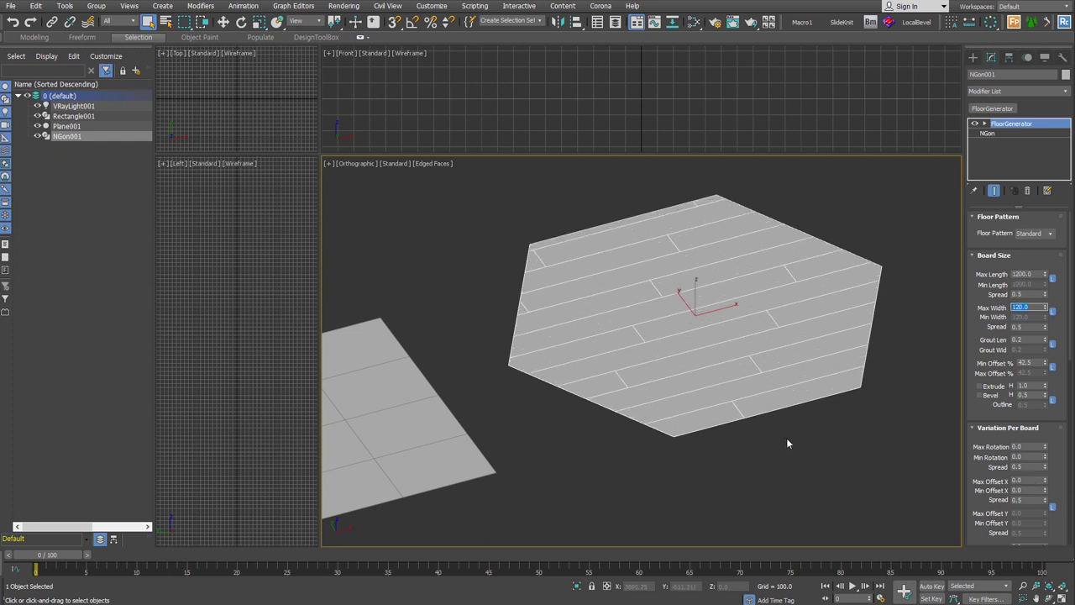
- Enlarge the NGon's radius so the hexagon floor grows
{"action": "left_click", "coordinate": [987, 133]}
{"action": "left_click_drag", "start_coordinate": [1050, 254], "coordinate": [1050, 235]}
{"action": "scroll", "coordinate": [761, 352], "scroll_direction": "down", "scroll_amount": 3}
{"action": "middle_click_drag", "start_coordinate": [761, 353], "coordinate": [684, 383]}
{"action": "scroll", "coordinate": [685, 383], "scroll_direction": "up", "scroll_amount": 3}
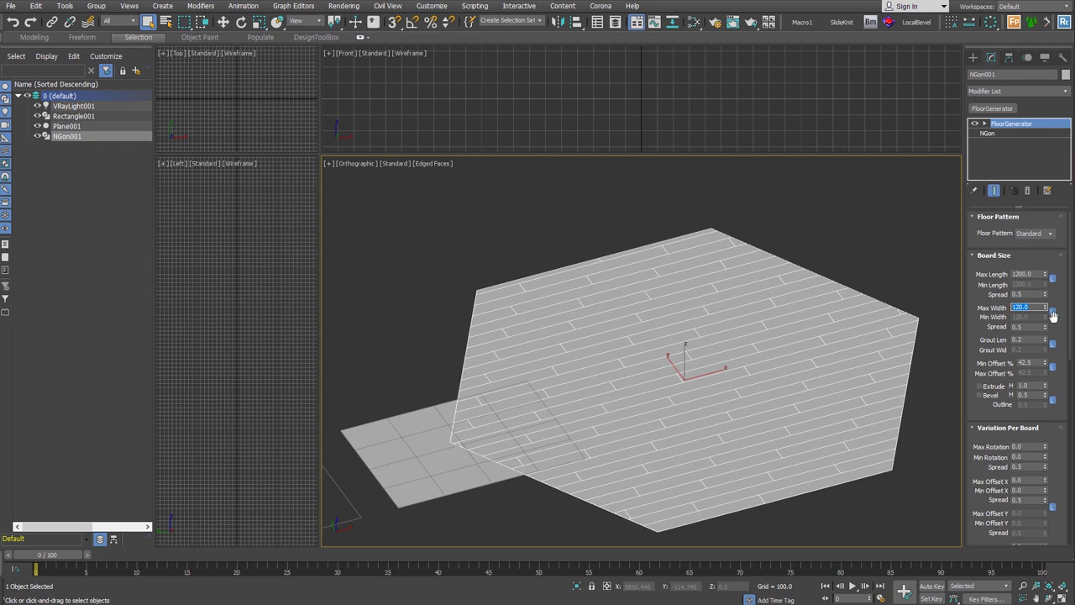
- Unlock Min Length and set it to 600
{"action": "left_click", "coordinate": [1066, 326]}
{"action": "left_click", "coordinate": [1052, 279]}
{"action": "type", "text": "5"}
{"action": "key", "text": "Return"}
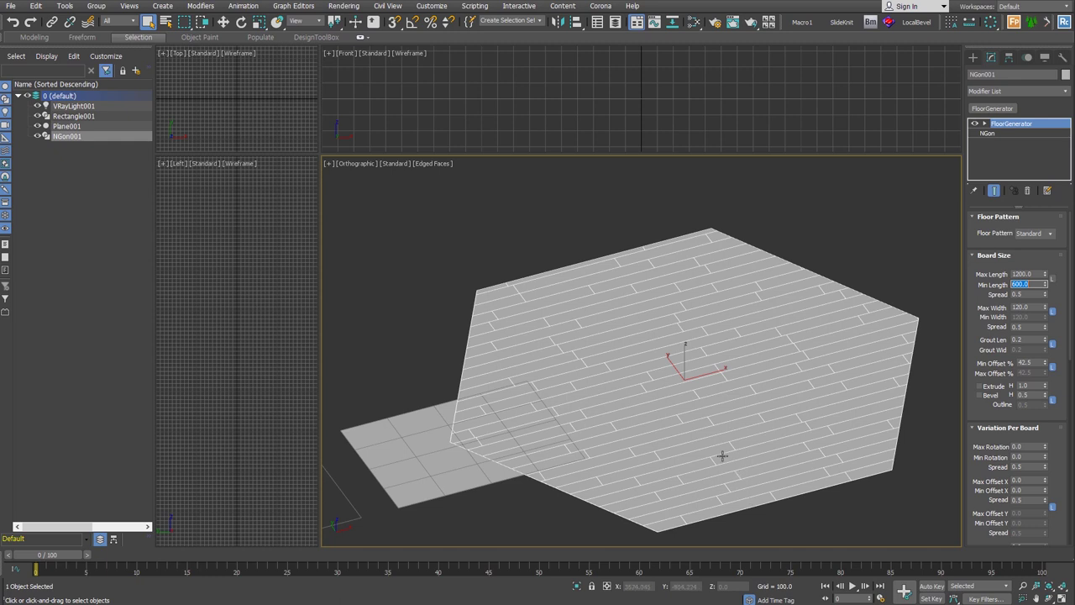
- Unlock board width and set Max Width 150 and Min Width 90
{"action": "left_click", "coordinate": [1053, 310]}
{"action": "double_click", "coordinate": [1023, 307]}
{"action": "type", "text": "150"}
{"action": "key", "text": "Tab"}
{"action": "type", "text": "90"}
{"action": "key", "text": "Return"}
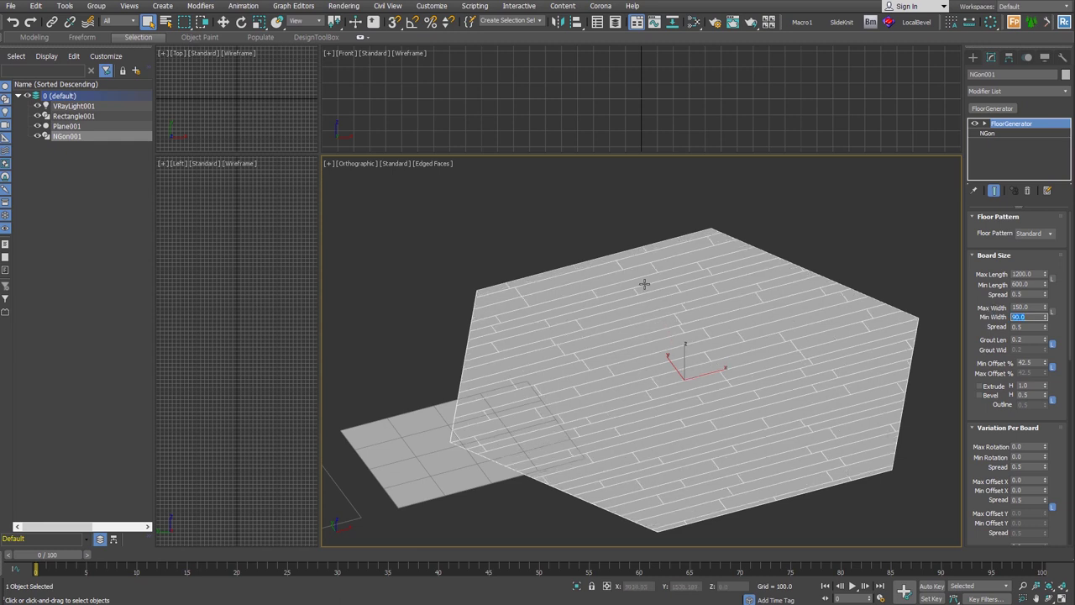
- Reset Grout Len, enter 10, then drag it up to about 60.5
{"action": "mouse_move", "coordinate": [1069, 338]}
{"action": "right_click", "coordinate": [1045, 341]}
{"action": "key", "text": "Tab"}
{"action": "key", "text": "Tab"}
{"action": "type", "text": "10"}
{"action": "key", "text": "Return"}
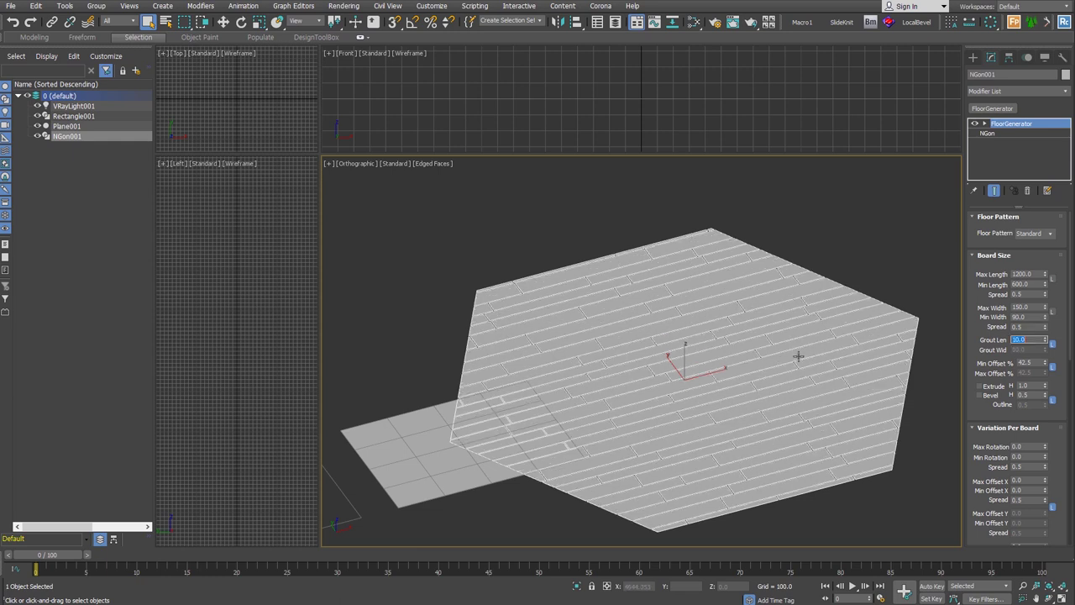
{"action": "left_click_drag", "start_coordinate": [1046, 341], "coordinate": [747, 447]}
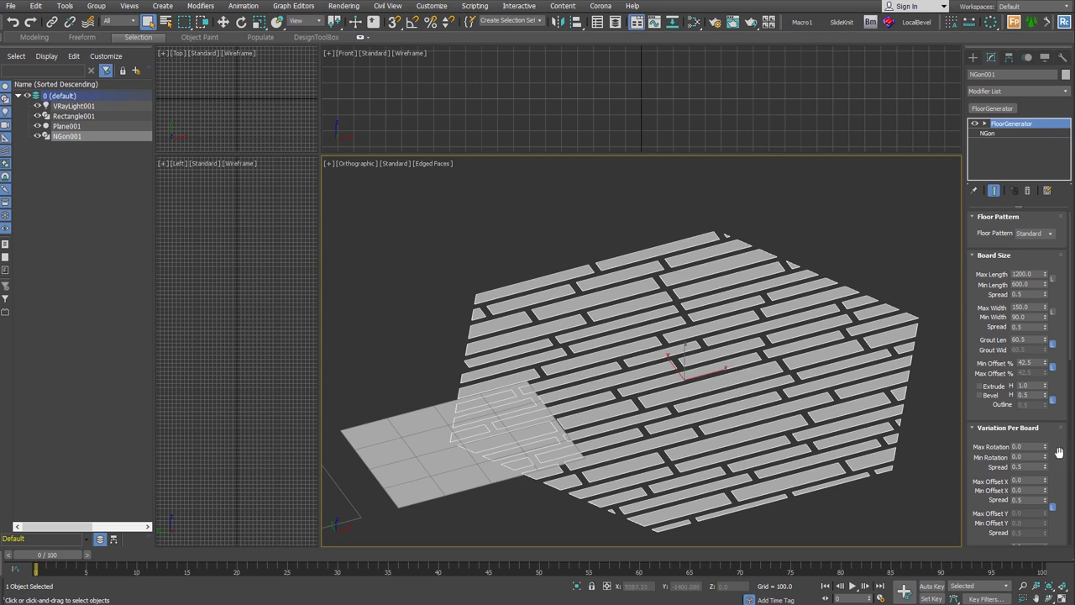
- Unlink grout width from length, trying Grout Len 100 and Grout Wid 50
{"action": "scroll", "coordinate": [1066, 432], "scroll_direction": "down", "scroll_amount": 3}
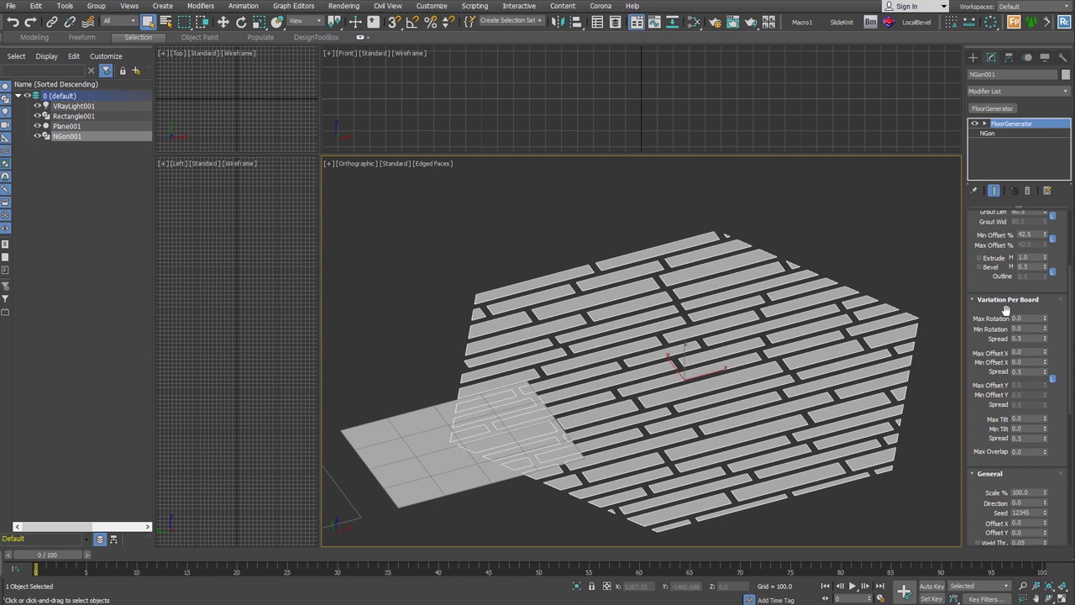
{"action": "left_click_drag", "start_coordinate": [972, 282], "coordinate": [969, 344]}
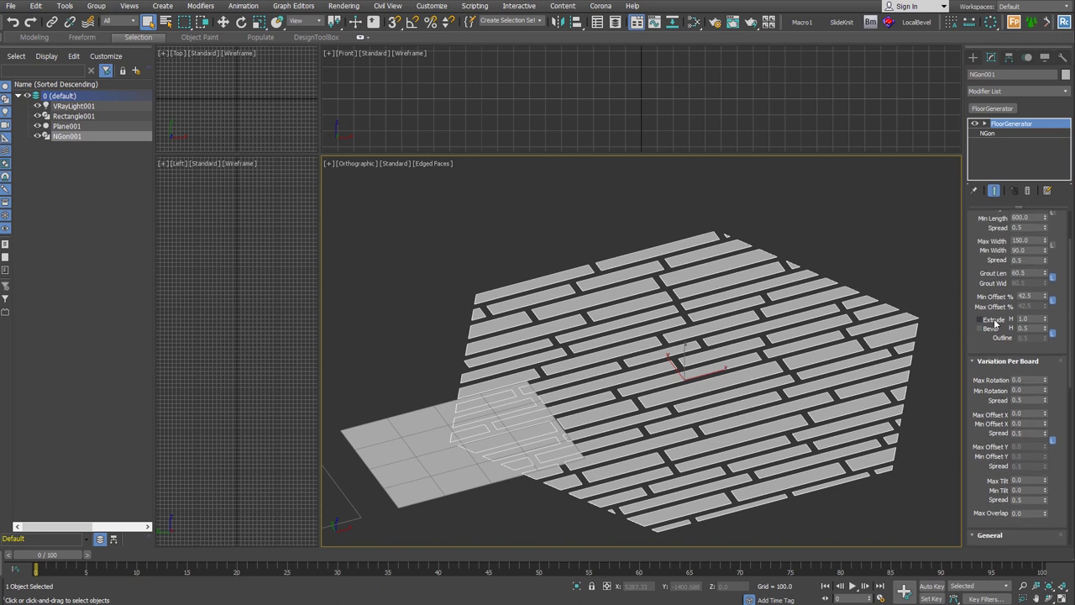
{"action": "scroll", "coordinate": [982, 342], "scroll_direction": "up", "scroll_amount": 3}
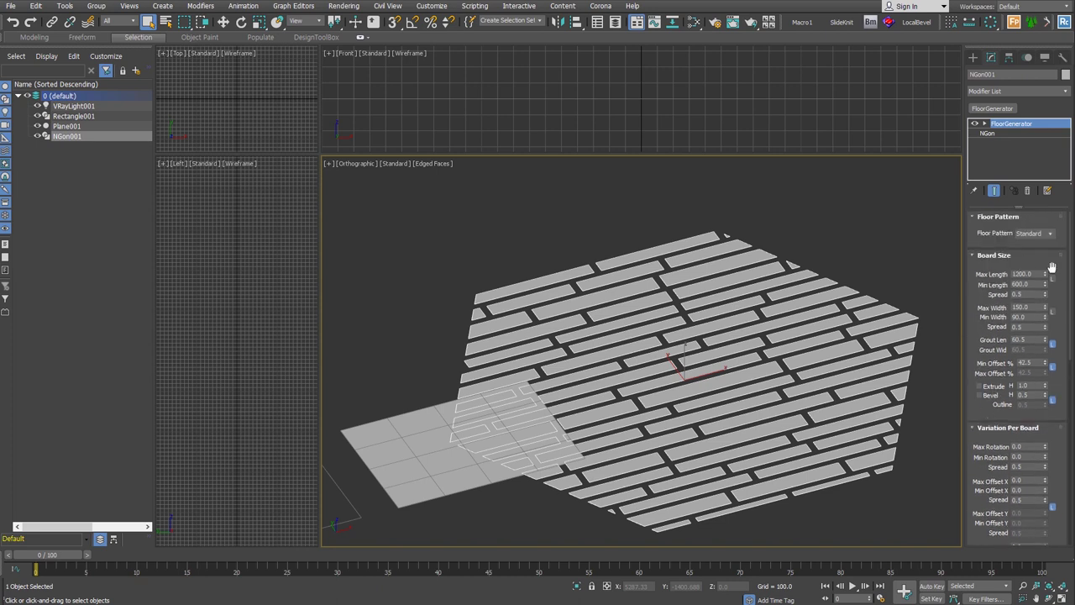
{"action": "left_click", "coordinate": [1050, 346]}
{"action": "left_click_drag", "start_coordinate": [1045, 339], "coordinate": [1050, 318]}
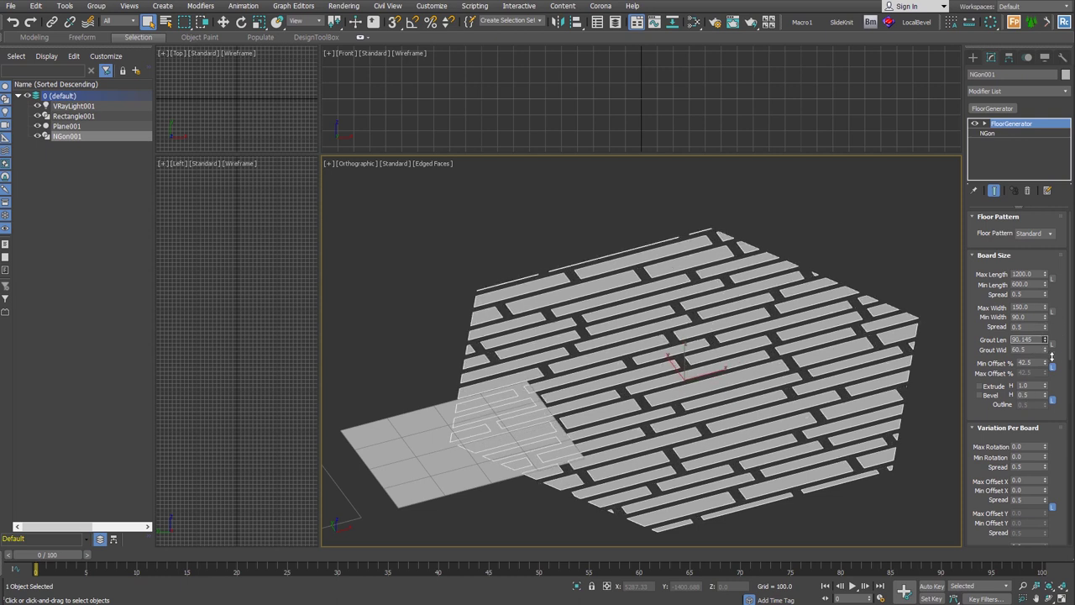
{"action": "type", "text": "100"}
{"action": "key", "text": "Tab"}
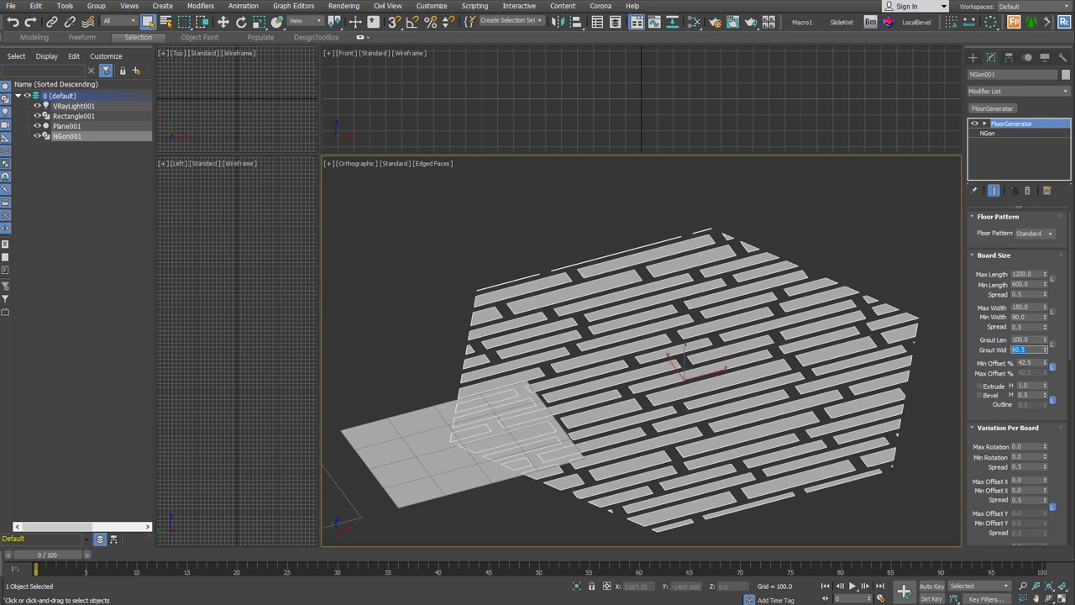
{"action": "type", "text": "50"}
{"action": "key", "text": "Return"}
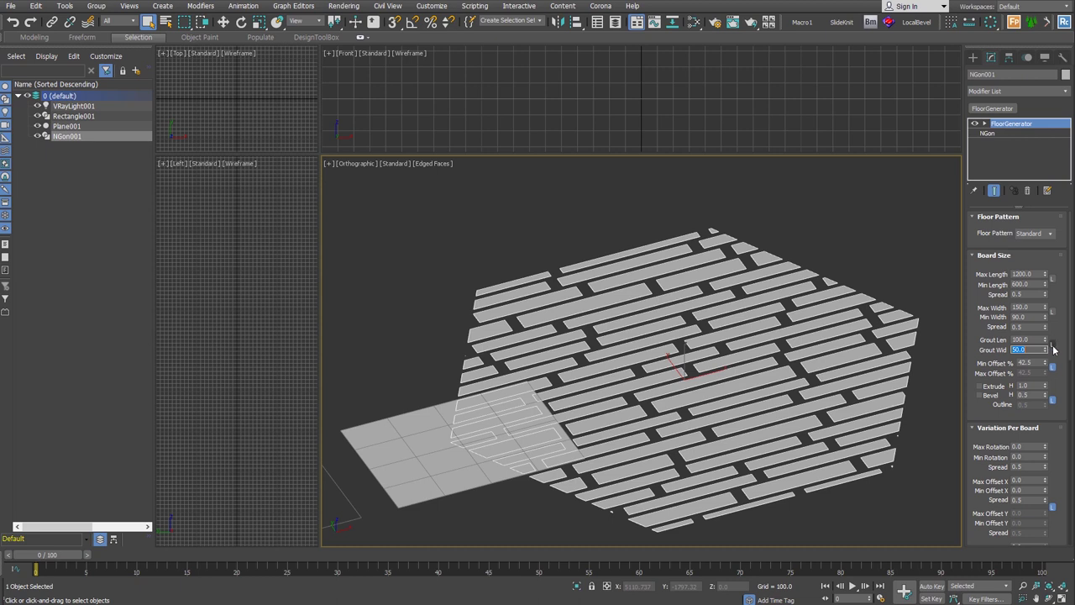
{"action": "key", "text": "Return"}
- Settle Grout Len at 50 and zoom in closer on the brick floor
{"action": "left_click", "coordinate": [1023, 339]}
{"action": "type", "text": "10"}
{"action": "key", "text": "Return"}
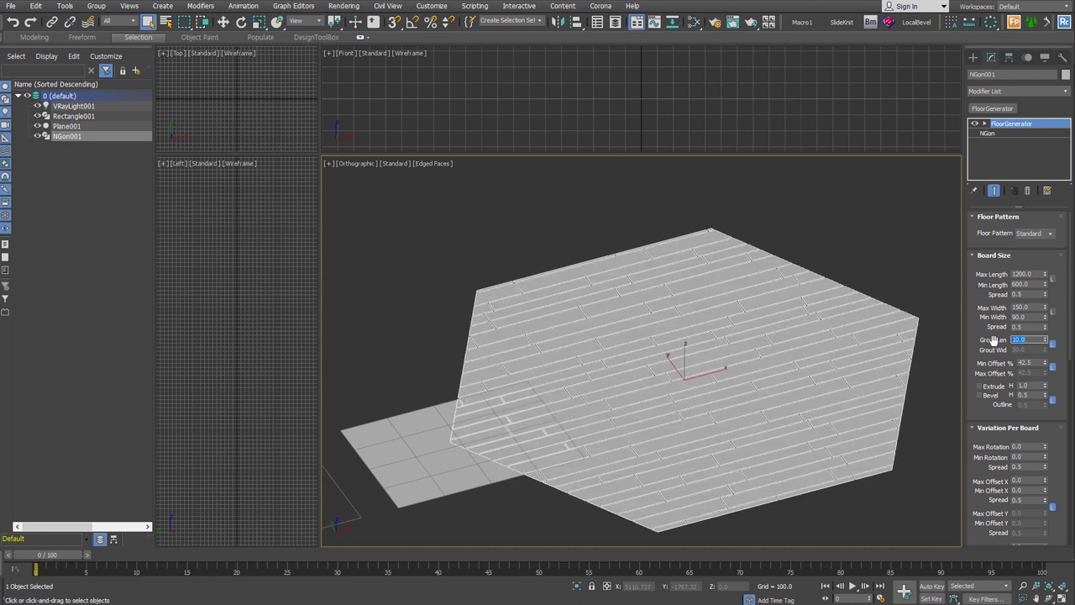
{"action": "type", "text": "50"}
{"action": "key", "text": "Return"}
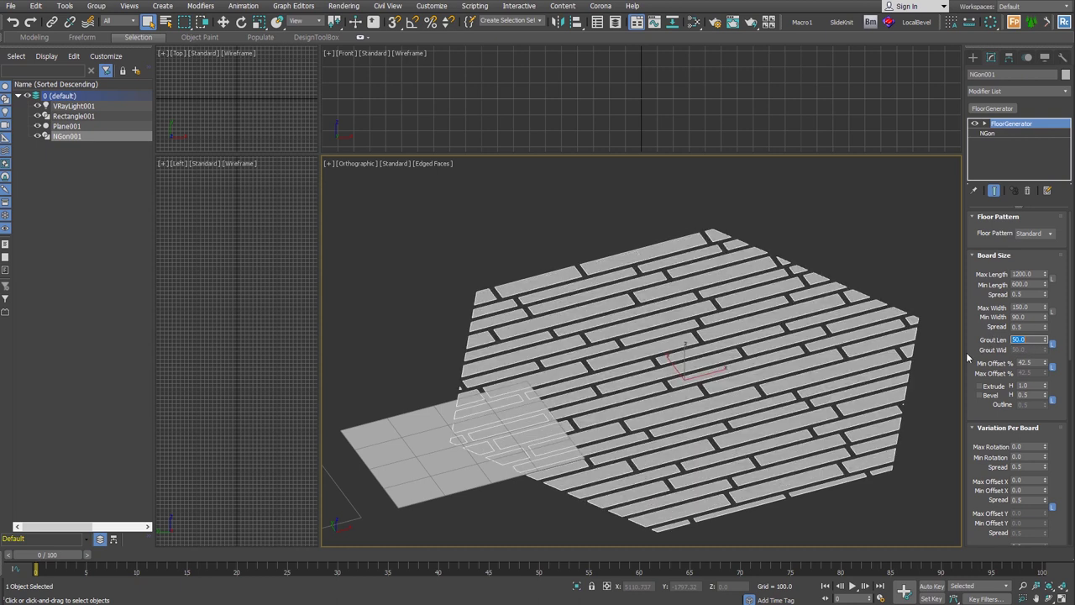
{"action": "middle_click_drag", "start_coordinate": [924, 386], "coordinate": [834, 426], "text": "alt"}
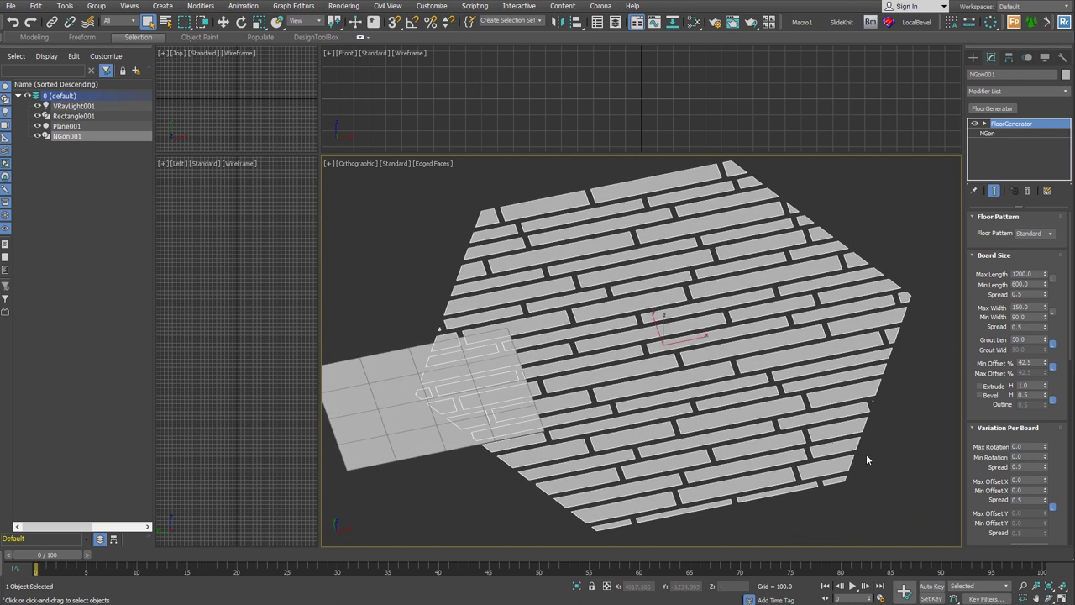
{"action": "left_click_drag", "start_coordinate": [979, 462], "coordinate": [968, 424]}
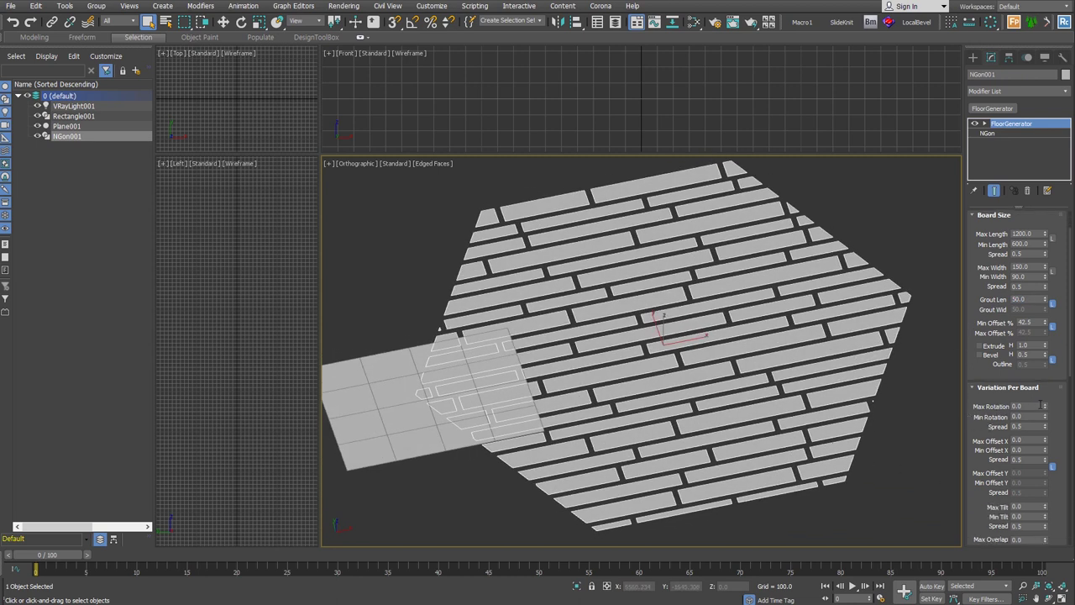
- Set the per-board Max Rotation, trying 5 before settling on 3
{"action": "left_click", "coordinate": [1041, 406]}
{"action": "type", "text": "5"}
{"action": "key", "text": "Tab"}
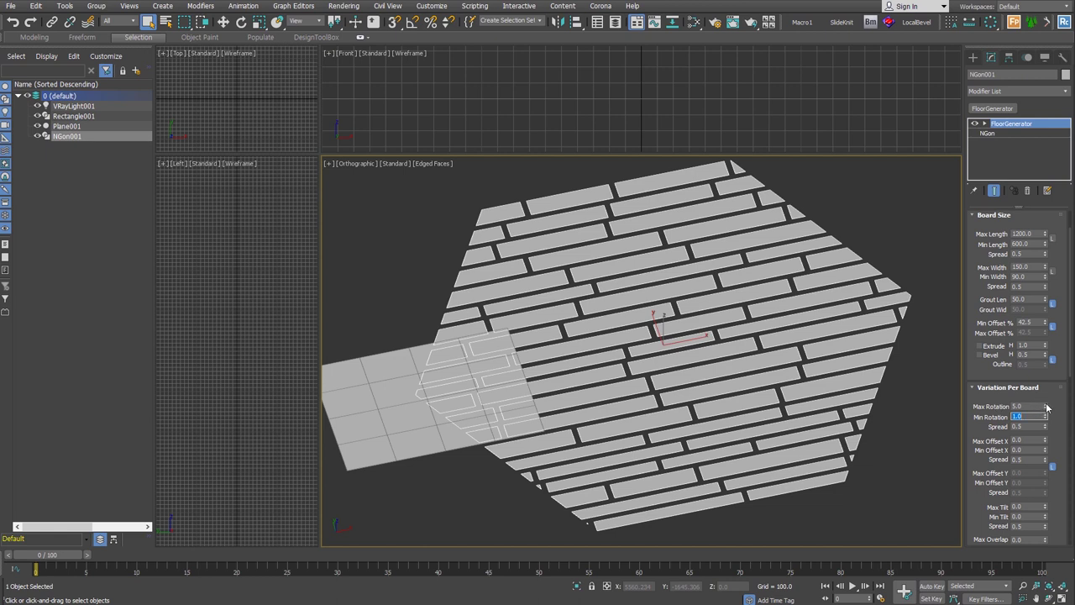
{"action": "left_click_drag", "start_coordinate": [1045, 407], "coordinate": [1058, 556]}
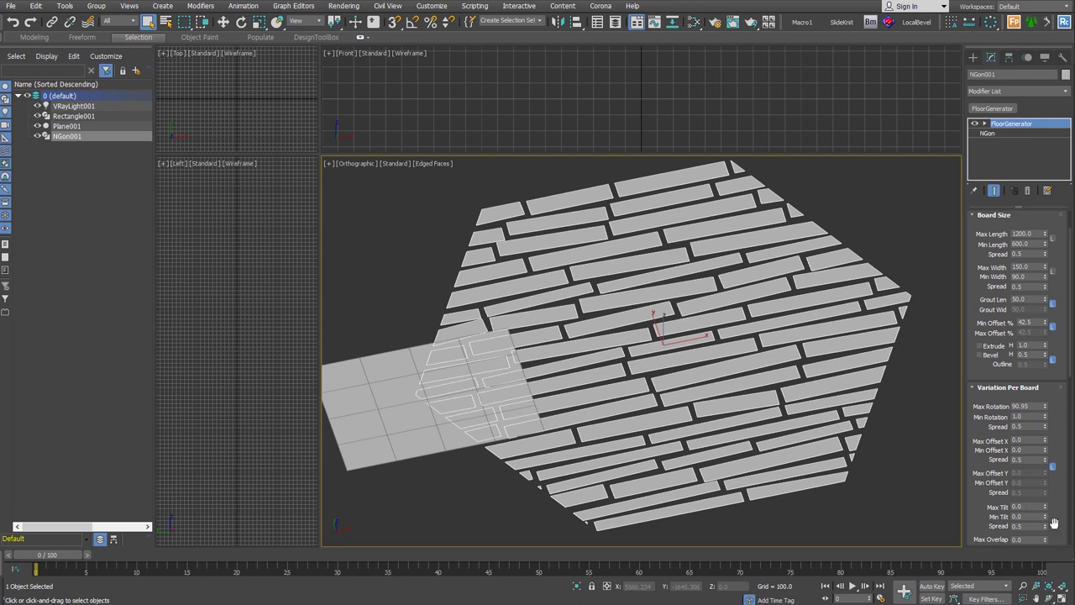
{"action": "double_click", "coordinate": [1036, 406]}
{"action": "type", "text": "3"}
{"action": "key", "text": "Return"}
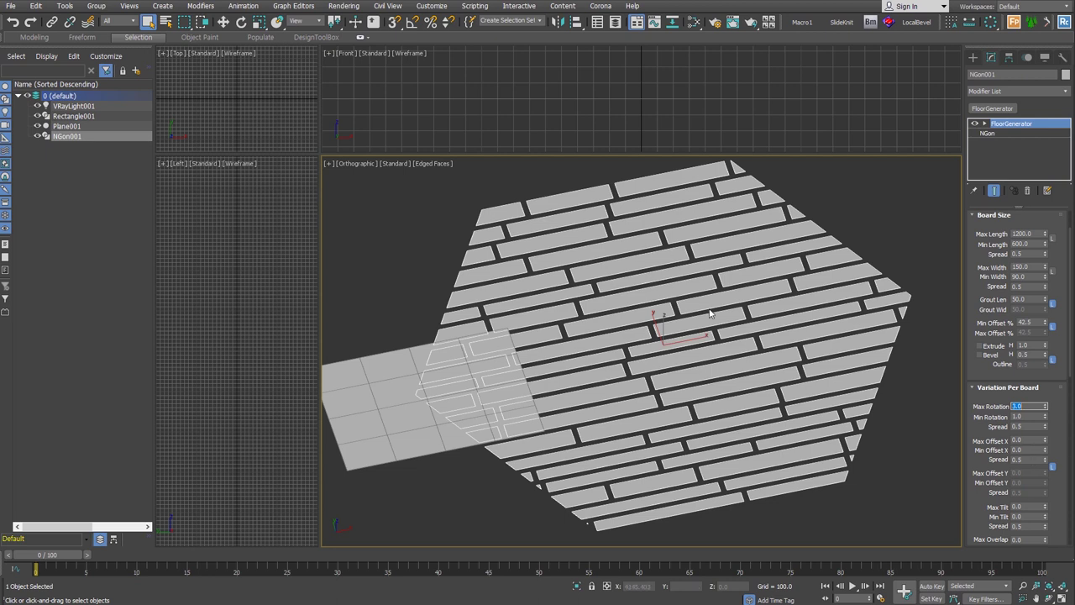
- Set Max Offset X to 10 and Min Offset X to 2
{"action": "left_click", "coordinate": [1028, 440]}
{"action": "type", "text": "5"}
{"action": "key", "text": "Tab"}
{"action": "type", "text": "5"}
{"action": "key", "text": "Return"}
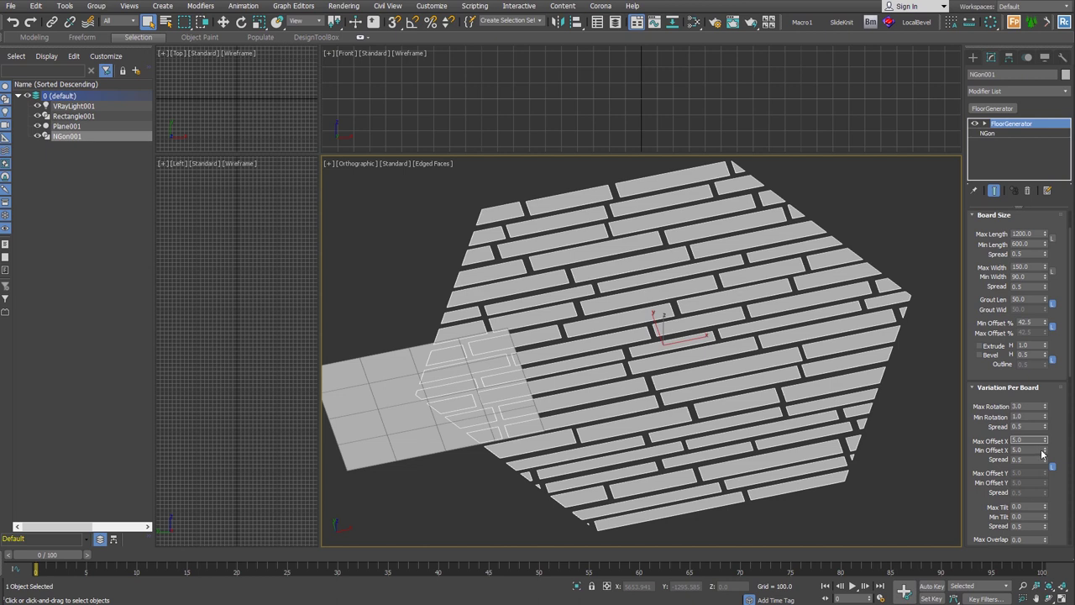
{"action": "type", "text": "10"}
{"action": "key", "text": "Tab"}
{"action": "type", "text": "2"}
{"action": "key", "text": "Return"}
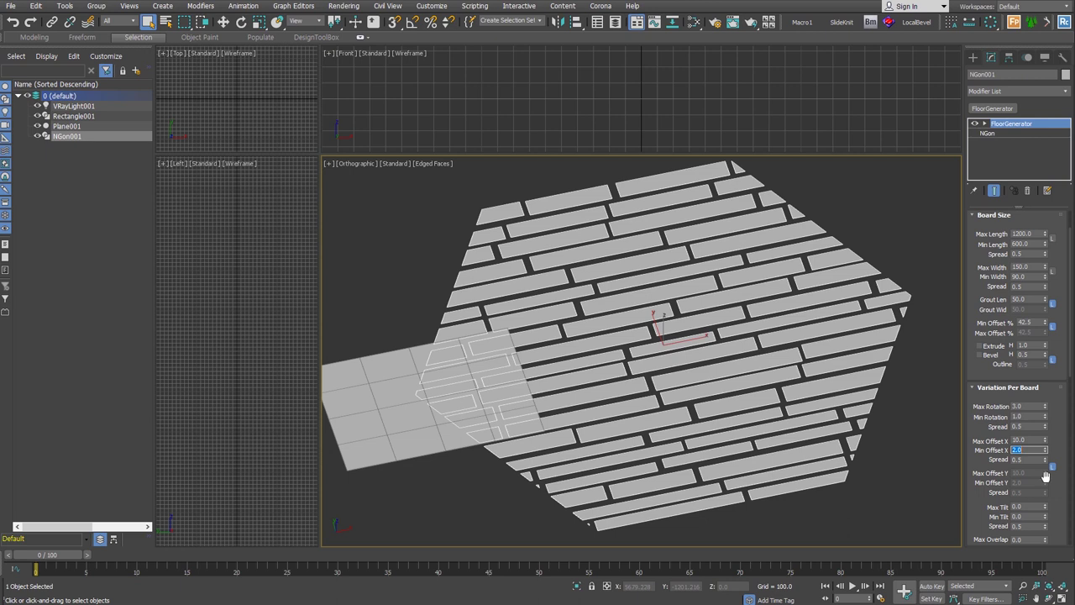
- Unlock Offset Y, set its maximum to 2, and raise Max Offset X to 50
{"action": "scroll", "coordinate": [1024, 442], "scroll_direction": "down", "scroll_amount": 1}
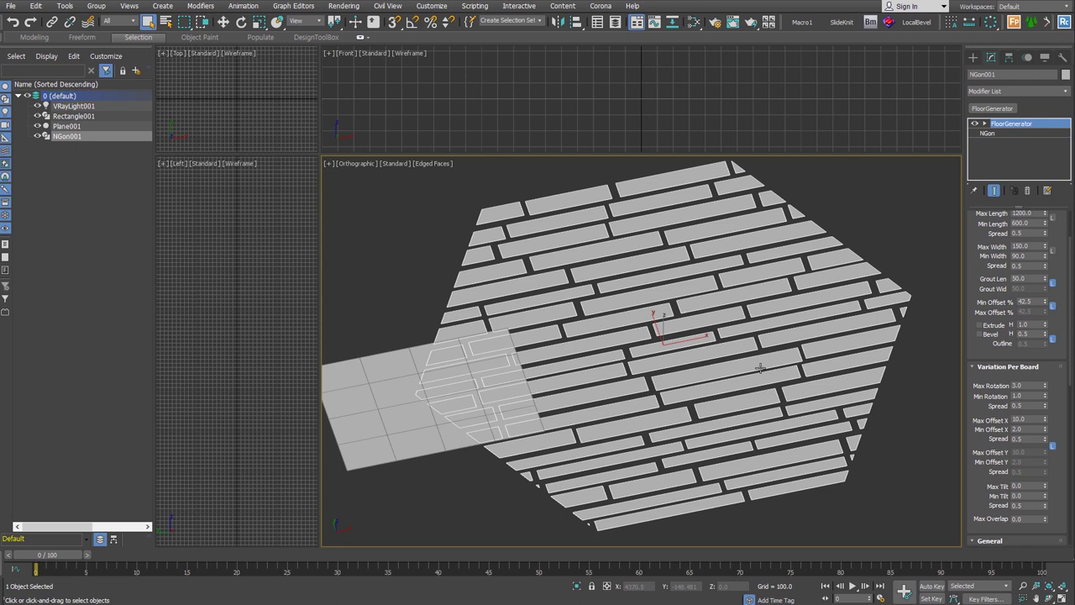
{"action": "left_click", "coordinate": [1053, 448]}
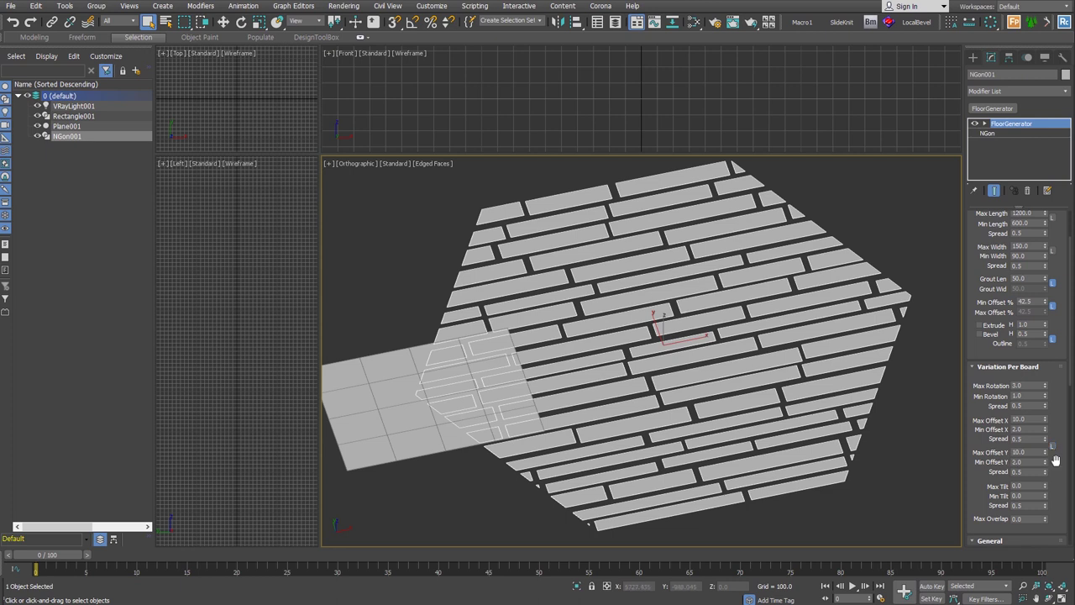
{"action": "double_click", "coordinate": [1033, 451]}
{"action": "type", "text": "2"}
{"action": "key", "text": "Return"}
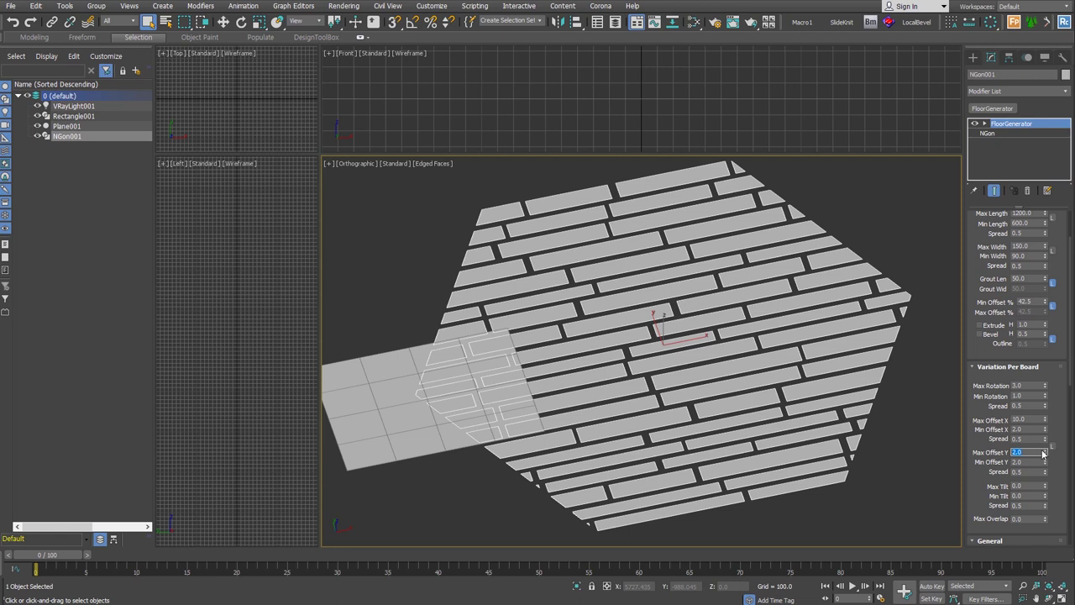
{"action": "left_click", "coordinate": [1031, 419]}
{"action": "type", "text": "50"}
{"action": "key", "text": "Return"}
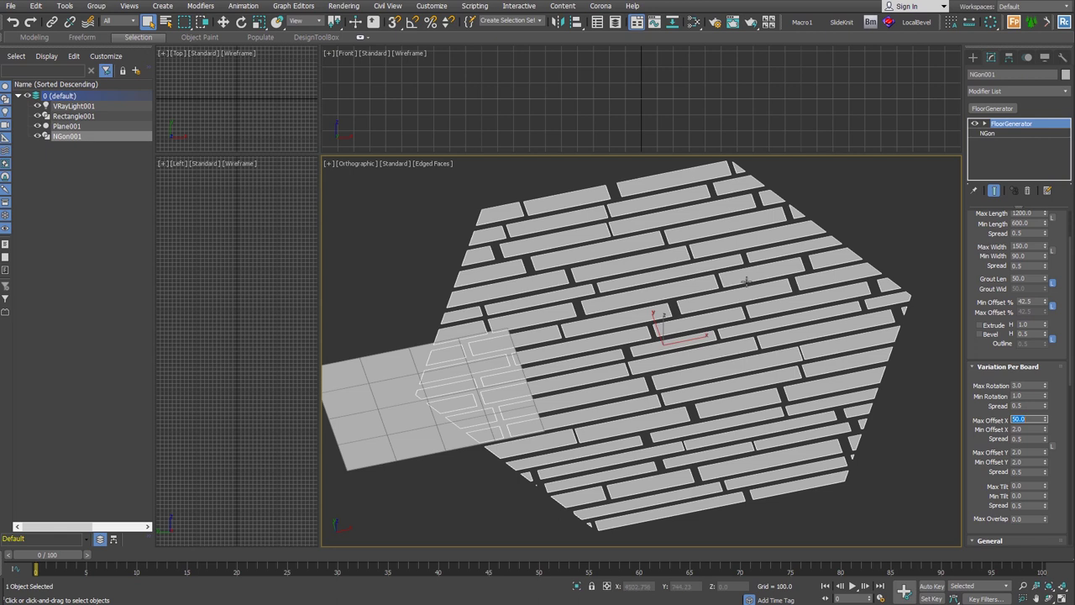
{"action": "left_click_drag", "start_coordinate": [980, 493], "coordinate": [976, 475]}
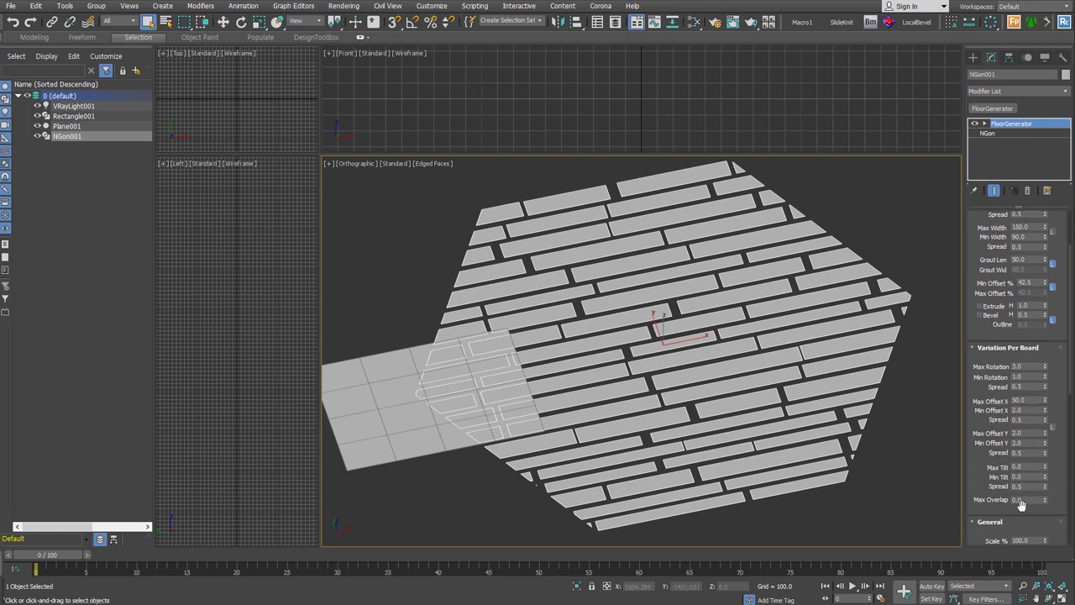
- Turn on Extrude so the hexagon floor's boards get 10-unit thickness
{"action": "left_click", "coordinate": [983, 307]}
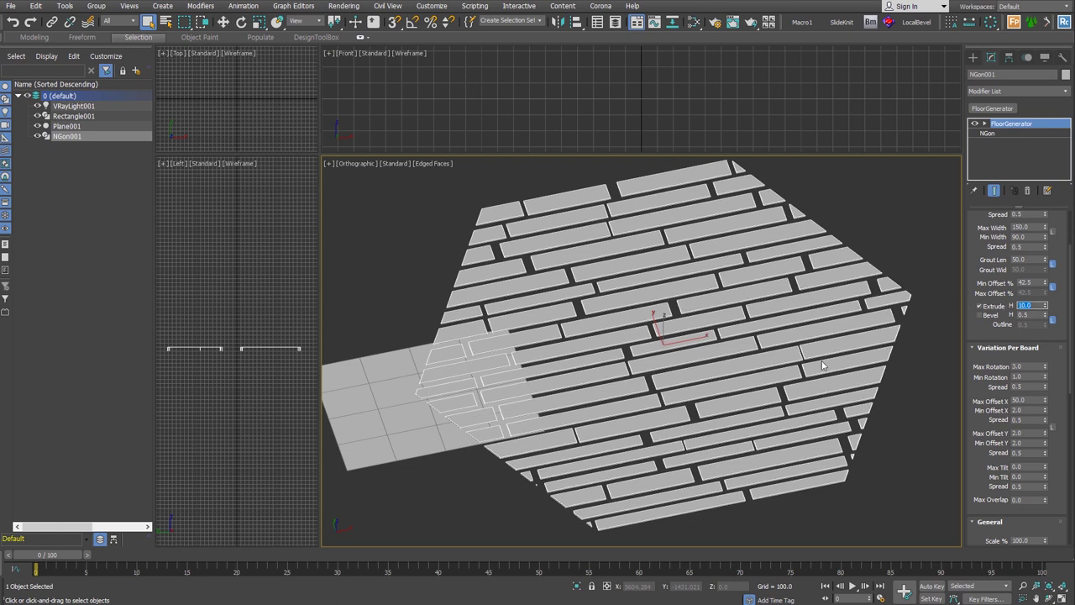
{"action": "middle_click_drag", "start_coordinate": [658, 404], "coordinate": [659, 370], "text": "alt"}
{"action": "scroll", "coordinate": [658, 365], "scroll_direction": "up", "scroll_amount": 5}
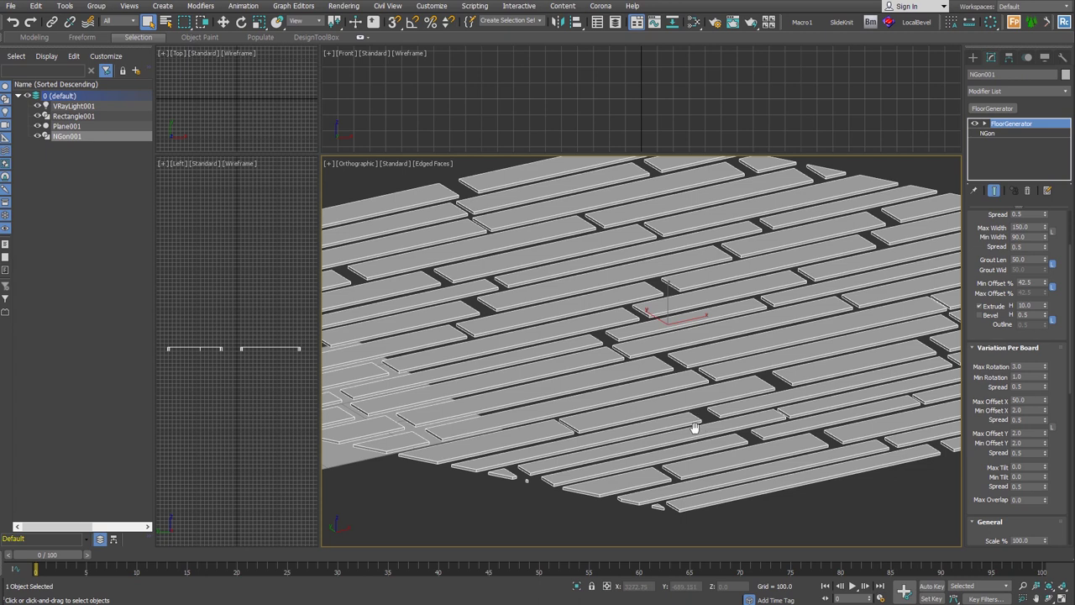
{"action": "middle_click_drag", "start_coordinate": [695, 420], "coordinate": [672, 440]}
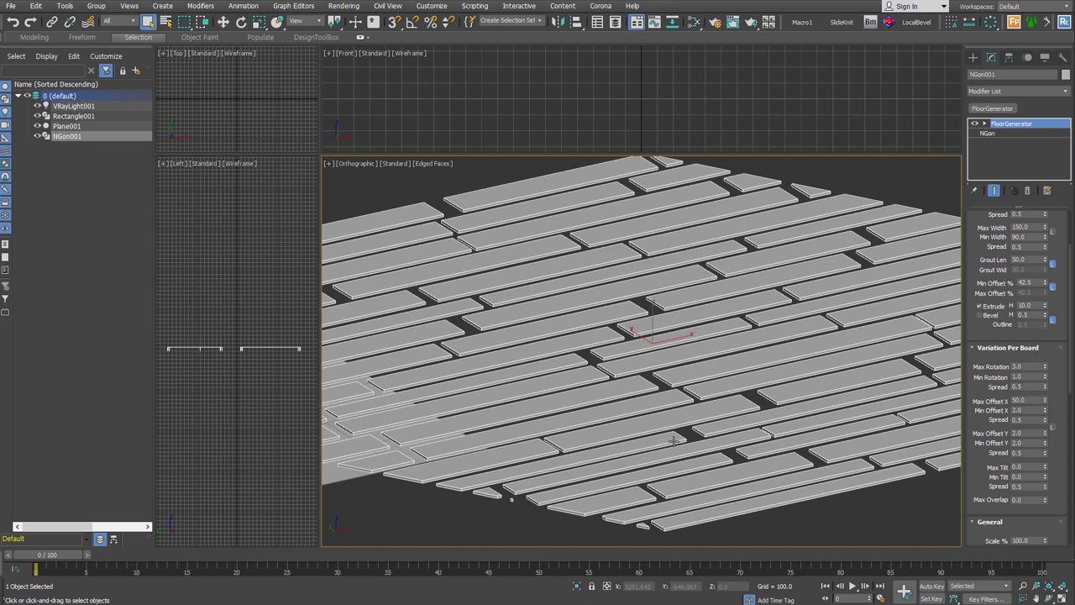
- Set Min Tilt to 2.0 and raise Max Tilt to 151.0 for steeply tilted boards
{"action": "left_click", "coordinate": [1027, 466]}
{"action": "key", "text": "Return"}
{"action": "left_click", "coordinate": [1031, 476]}
{"action": "type", "text": "2"}
{"action": "key", "text": "Return"}
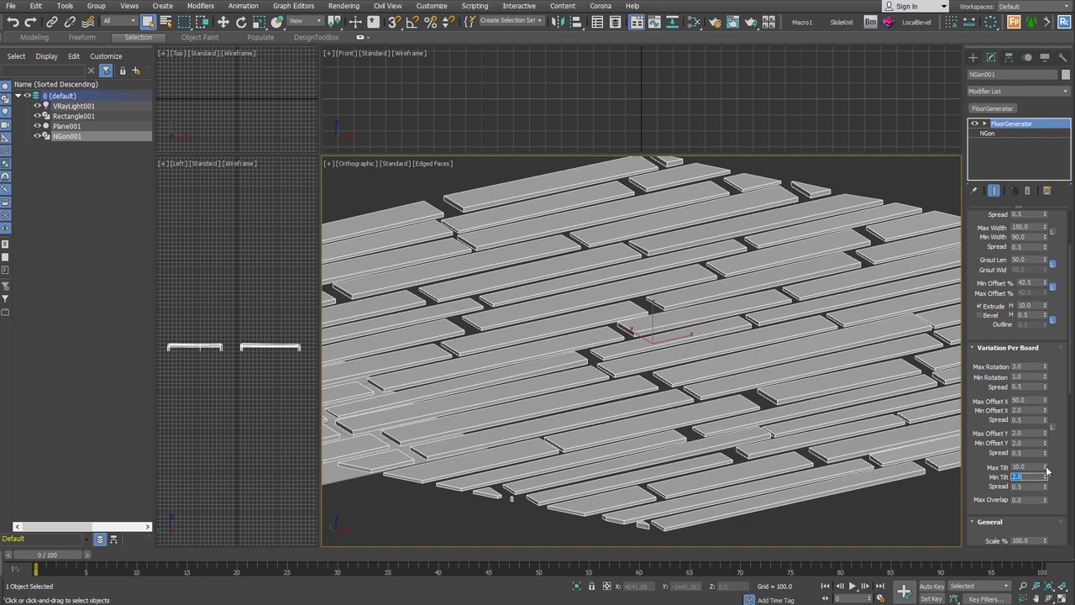
{"action": "left_click_drag", "start_coordinate": [1046, 468], "coordinate": [1044, 375]}
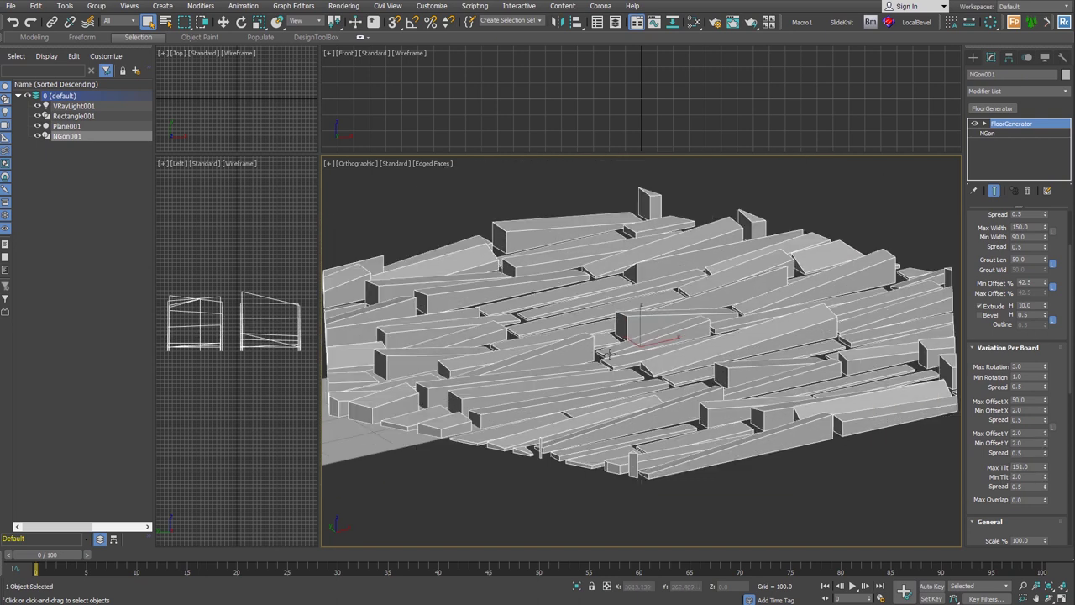
{"action": "middle_click_drag", "start_coordinate": [607, 352], "coordinate": [654, 372], "text": "alt"}
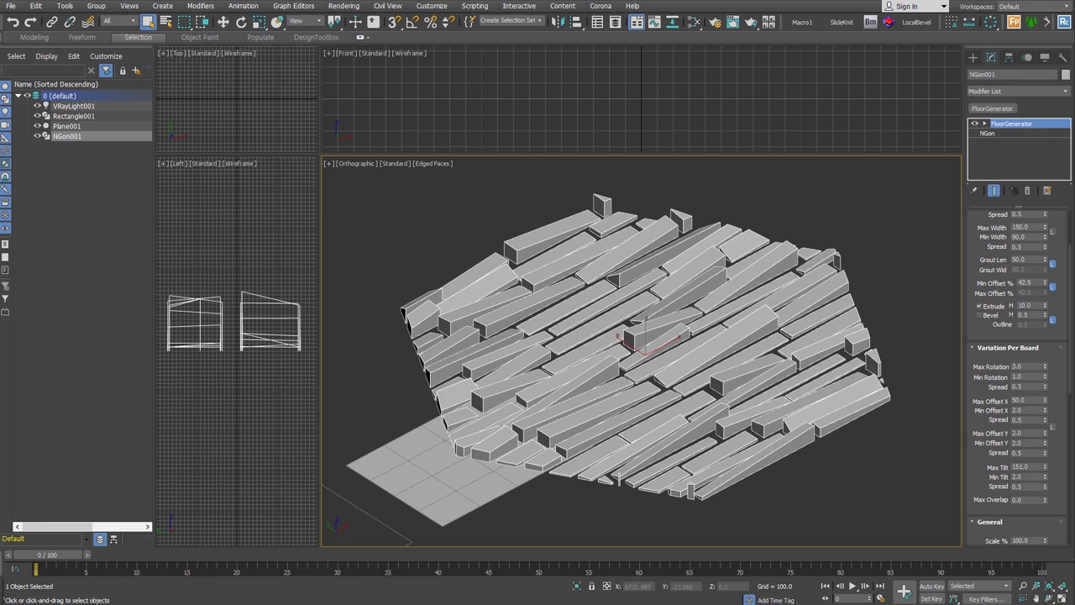
{"action": "left_click_drag", "start_coordinate": [1059, 444], "coordinate": [1060, 326]}
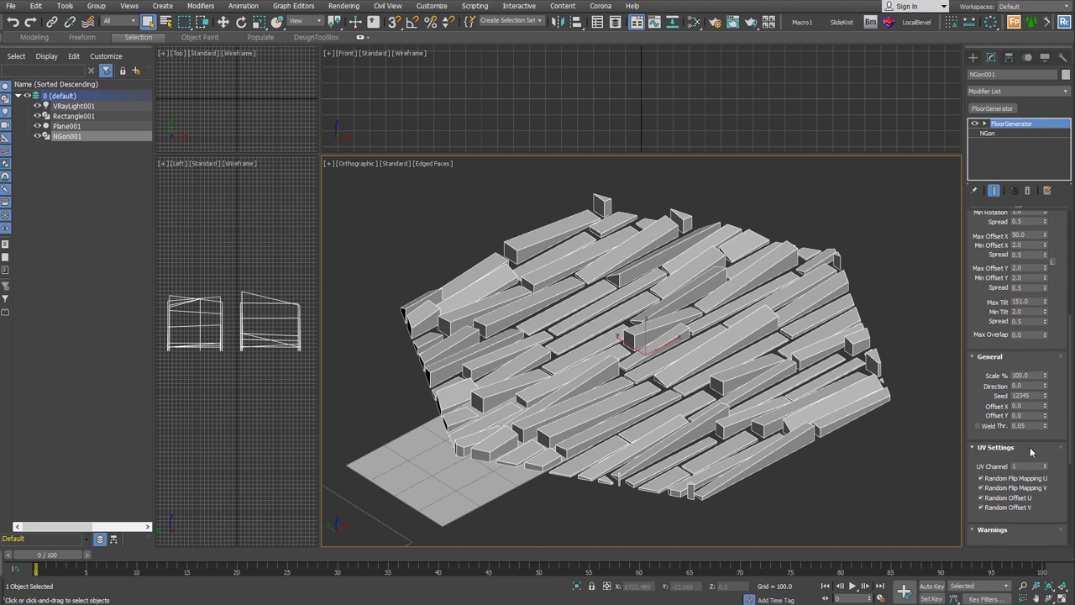
- Change the board Direction from 90 to -90 so the hexagon planks run the other way
{"action": "mouse_move", "coordinate": [776, 317]}
{"action": "middle_mouse_down", "text": "alt"}
{"action": "mouse_move", "coordinate": [724, 417]}
{"action": "mouse_move", "coordinate": [814, 434]}
{"action": "middle_mouse_up", "text": "alt"}
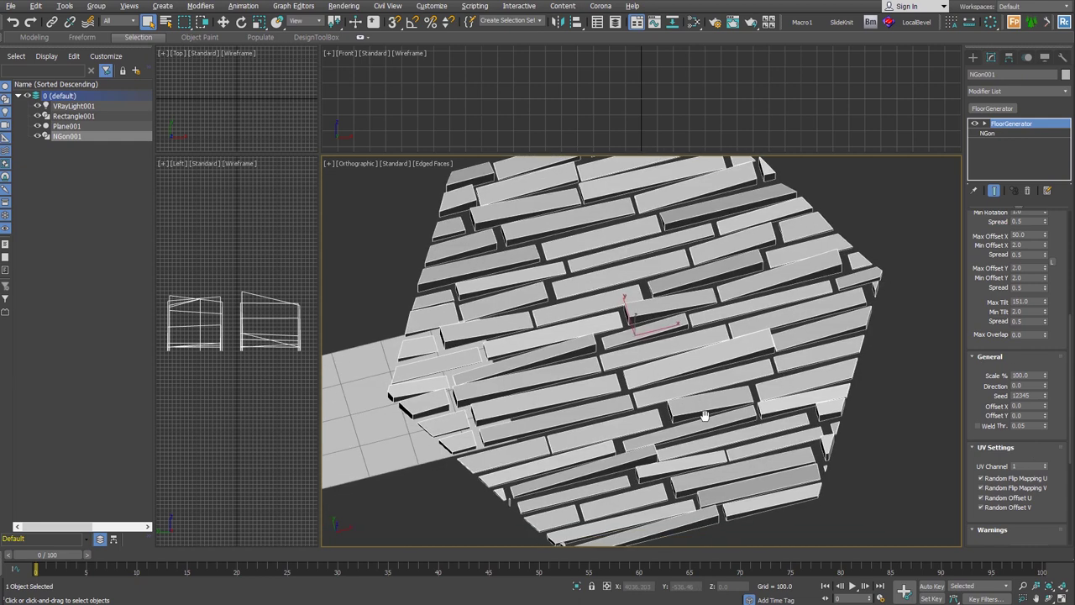
{"action": "left_click", "coordinate": [1018, 385]}
{"action": "type", "text": "90"}
{"action": "key", "text": "Return"}
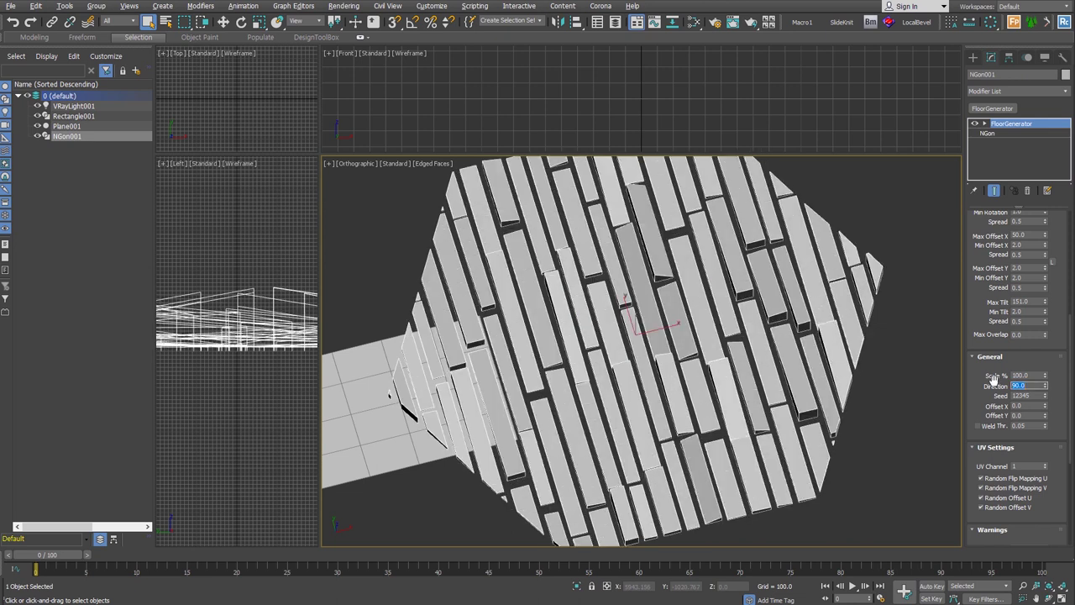
{"action": "type", "text": "-90"}
{"action": "key", "text": "Return"}
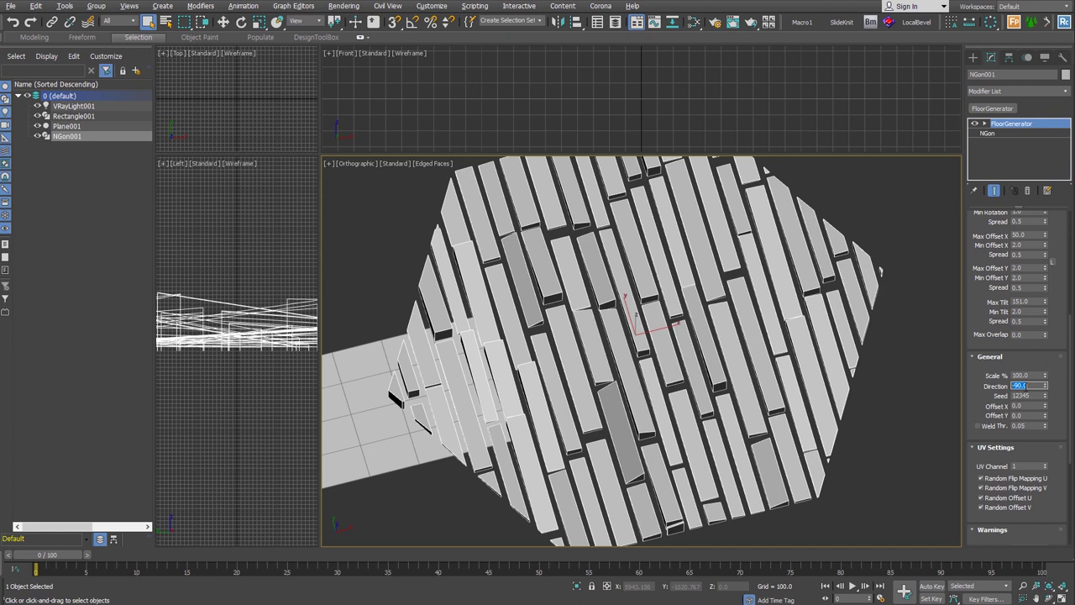
{"action": "scroll", "coordinate": [820, 422], "scroll_direction": "down", "scroll_amount": 4}
- Move the FloorGenerator modifier onto Rectangle001 and delete the hexagon floor
{"action": "left_click_drag", "start_coordinate": [1029, 125], "coordinate": [539, 398]}
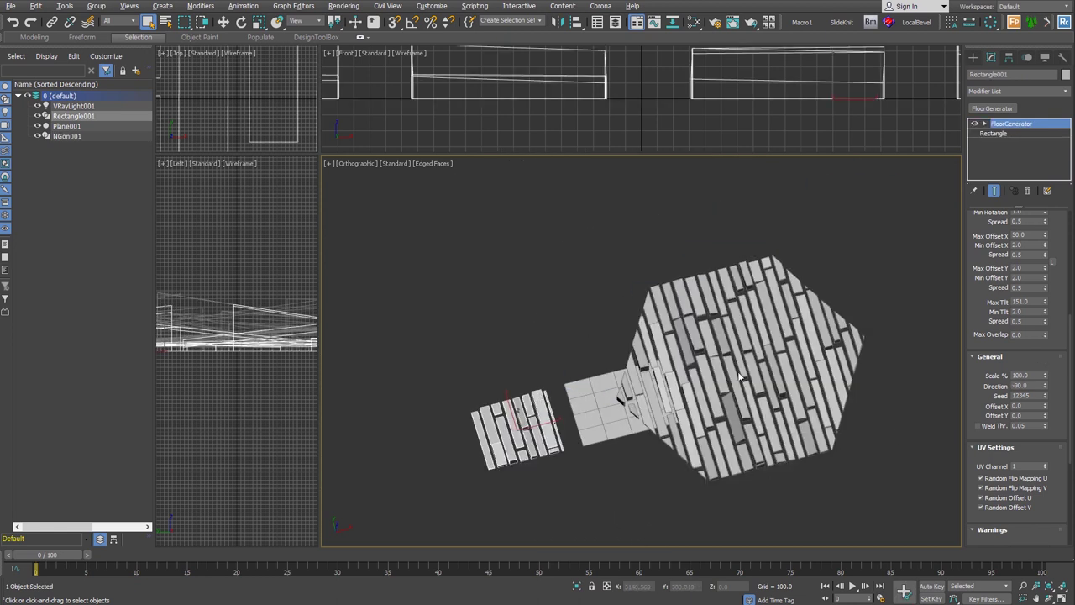
{"action": "key", "text": "Delete"}
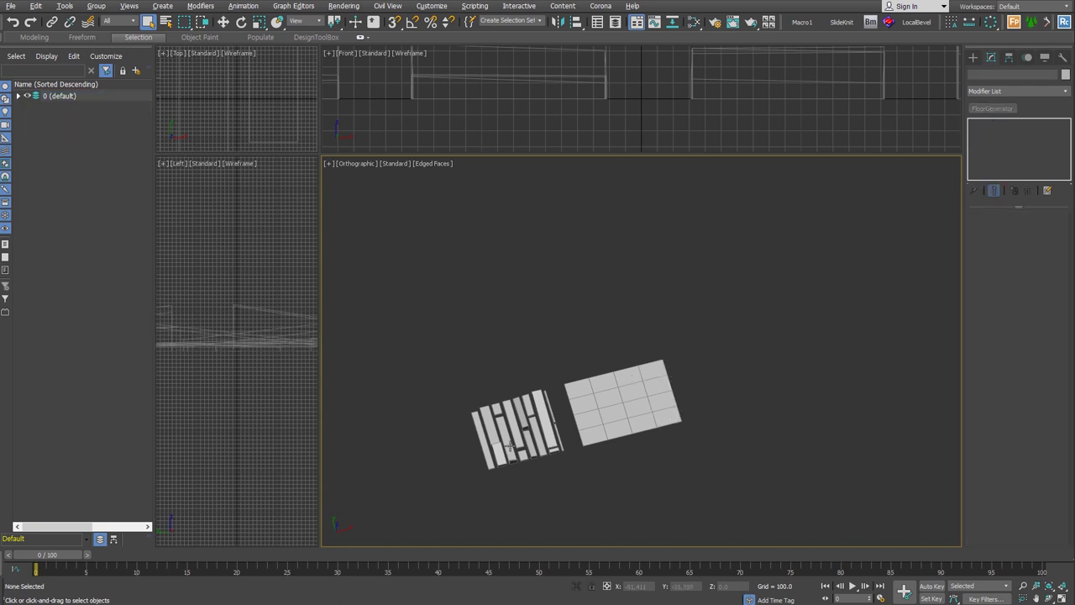
{"action": "left_click", "coordinate": [518, 443]}
{"action": "key", "text": "z"}
- Enlarge Rectangle001 by increasing its Length and Width
{"action": "left_click", "coordinate": [1024, 135]}
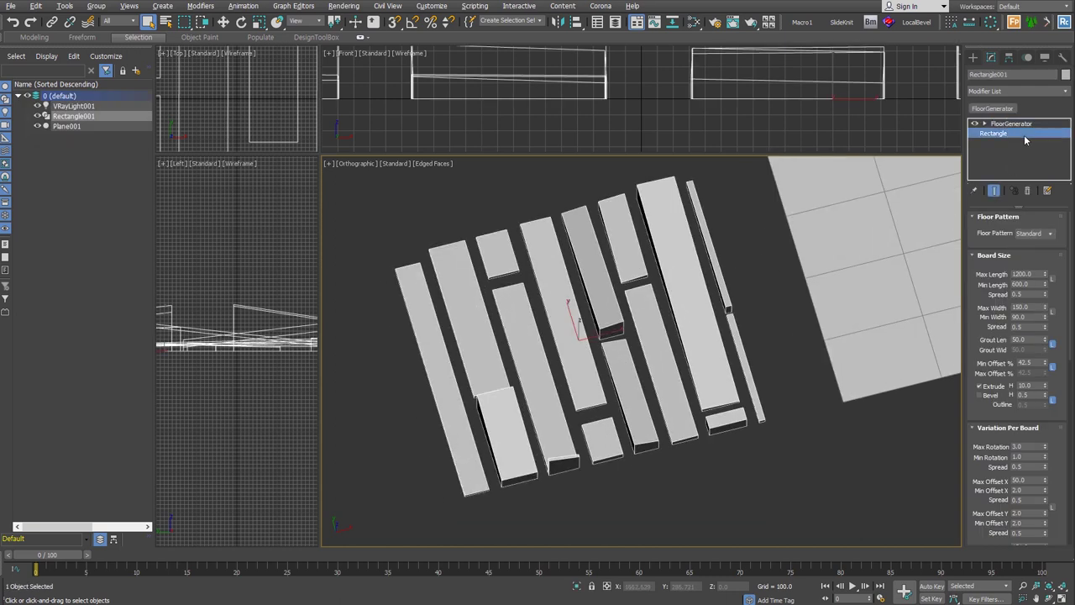
{"action": "left_click_drag", "start_coordinate": [1052, 256], "coordinate": [1052, 218]}
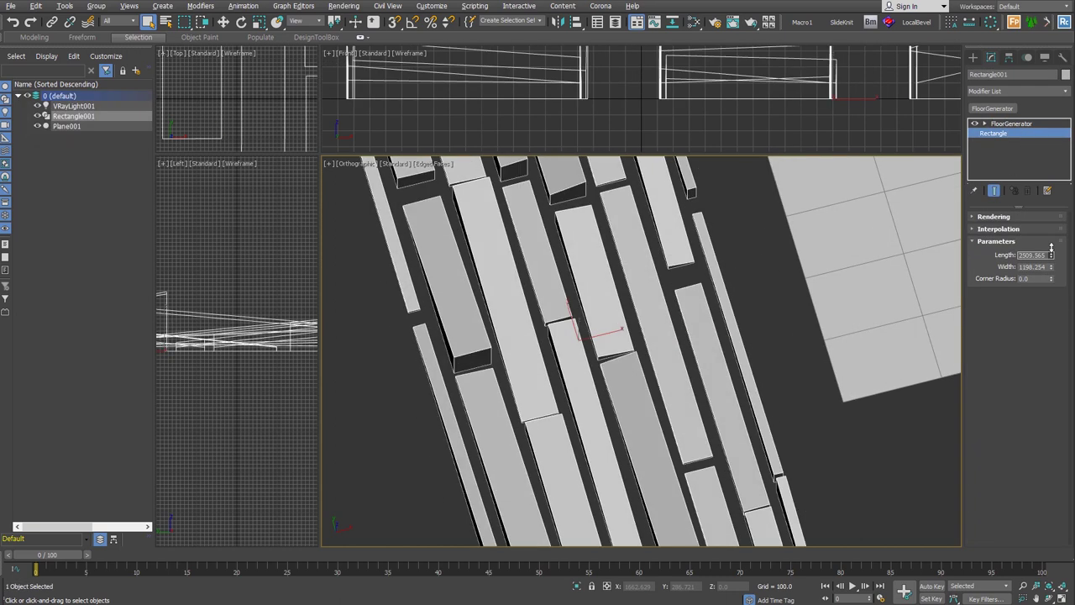
{"action": "left_click_drag", "start_coordinate": [1053, 267], "coordinate": [1052, 227]}
{"action": "scroll", "coordinate": [721, 288], "scroll_direction": "down", "scroll_amount": 3}
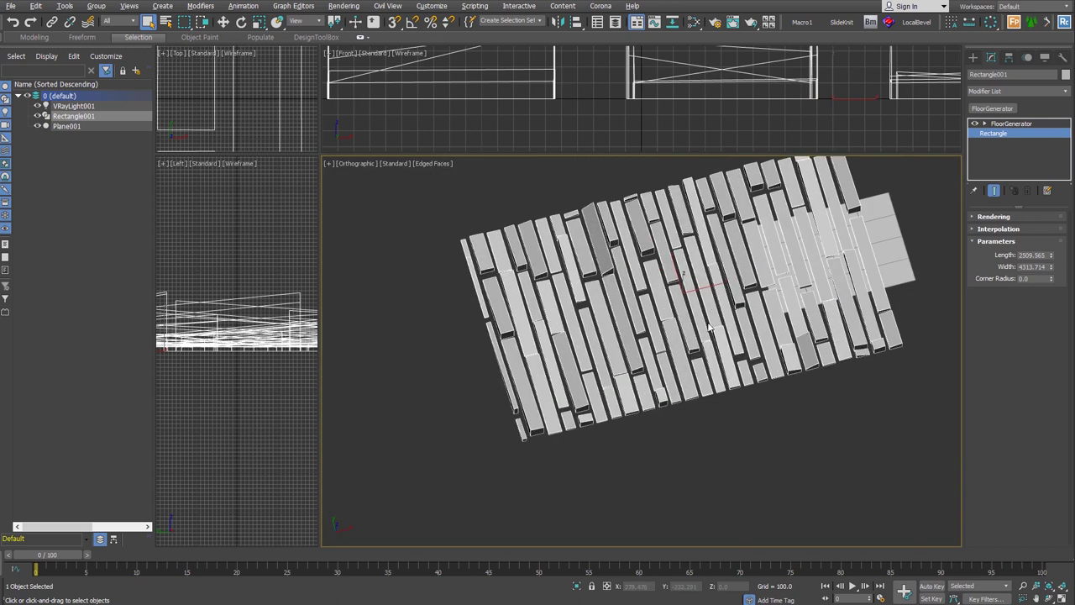
- Shift the board pattern with Offset X and increase the Grout Len between boards
{"action": "left_click", "coordinate": [1011, 123]}
{"action": "scroll", "coordinate": [1016, 336], "scroll_direction": "down", "scroll_amount": 10}
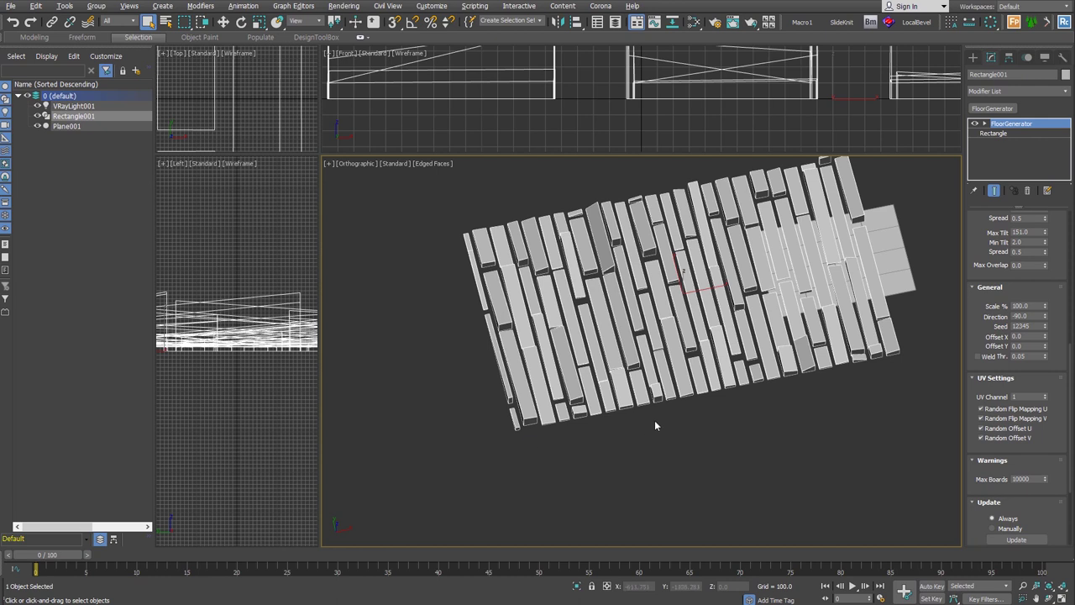
{"action": "left_click_drag", "start_coordinate": [1045, 338], "coordinate": [1026, 351]}
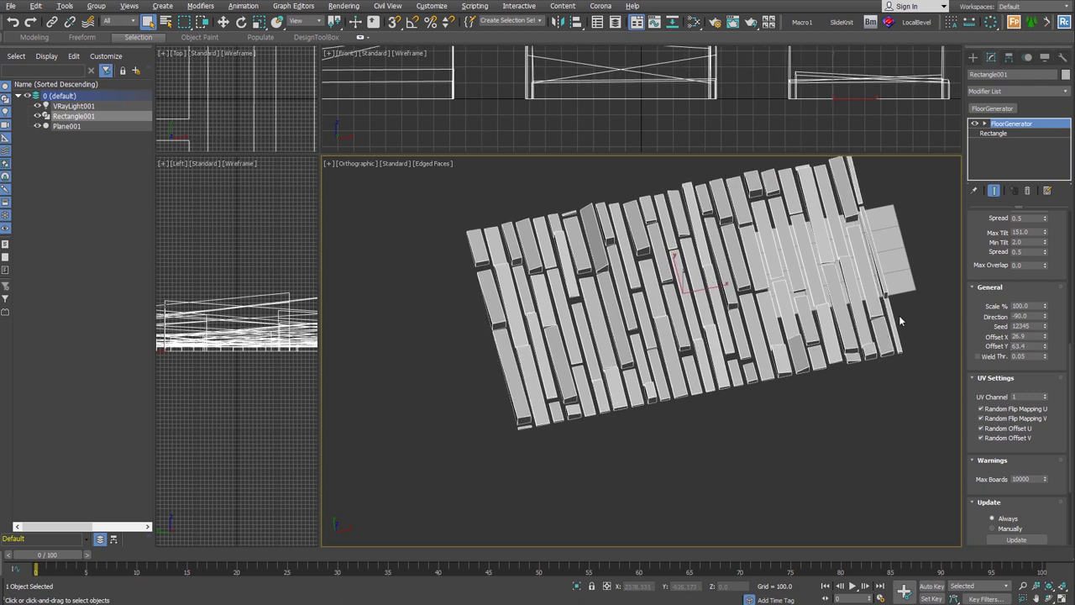
{"action": "scroll", "coordinate": [984, 236], "scroll_direction": "up", "scroll_amount": 3}
{"action": "scroll", "coordinate": [983, 252], "scroll_direction": "up", "scroll_amount": 2}
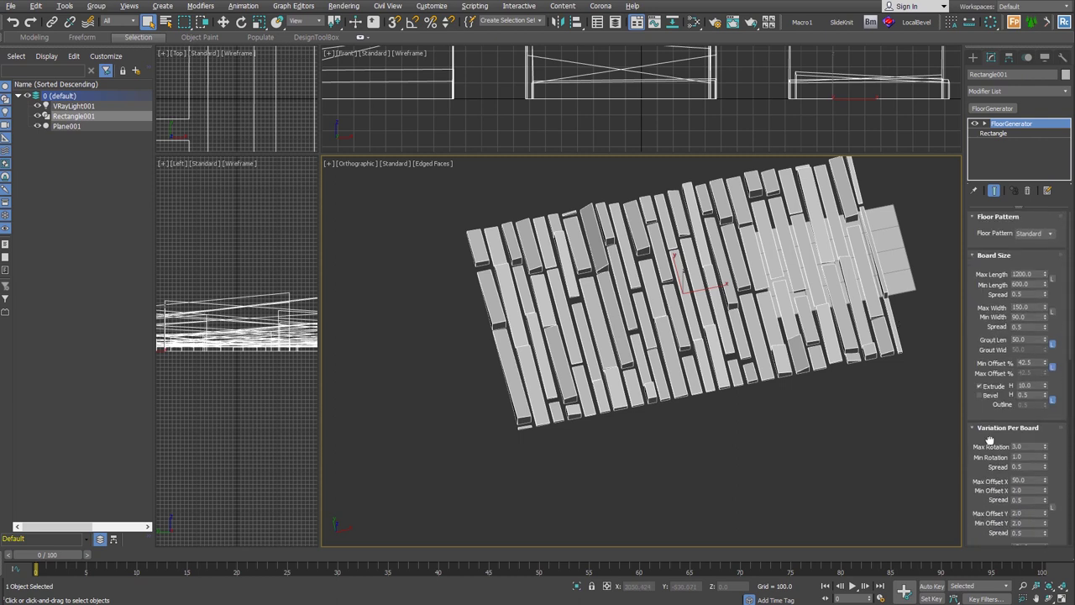
{"action": "scroll", "coordinate": [986, 369], "scroll_direction": "up", "scroll_amount": 2}
{"action": "left_click_drag", "start_coordinate": [1046, 319], "coordinate": [1047, 315]}
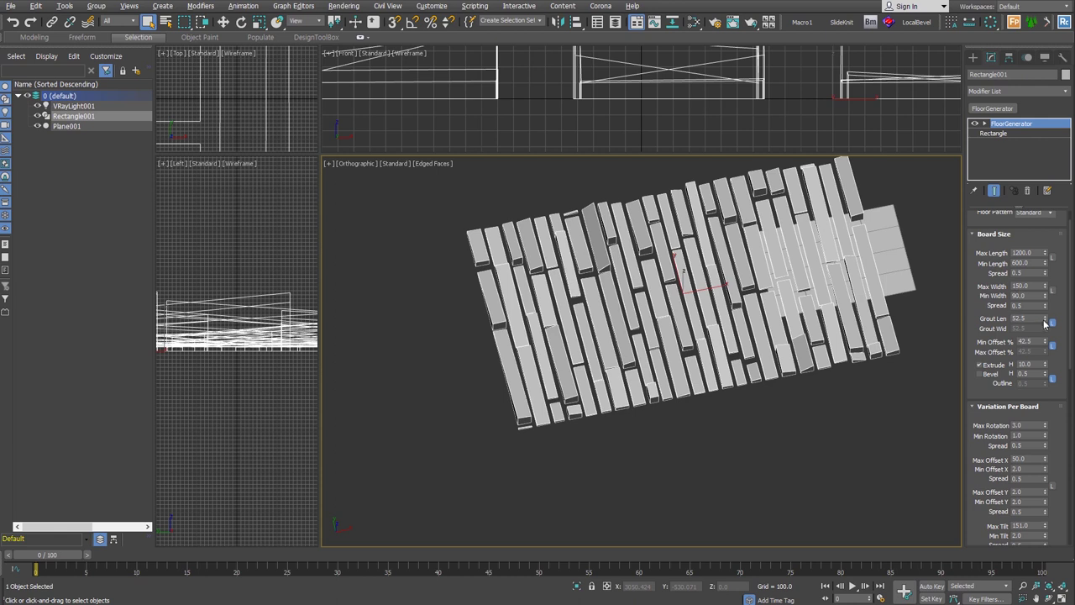
{"action": "scroll", "coordinate": [986, 449], "scroll_direction": "down", "scroll_amount": 5}
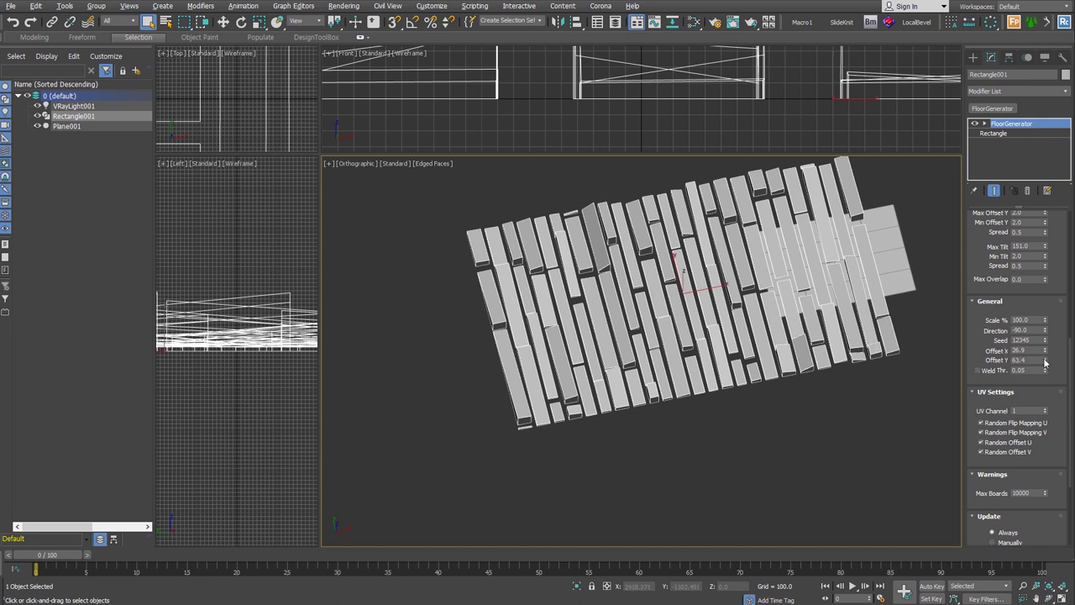
{"action": "left_click_drag", "start_coordinate": [979, 350], "coordinate": [980, 381]}
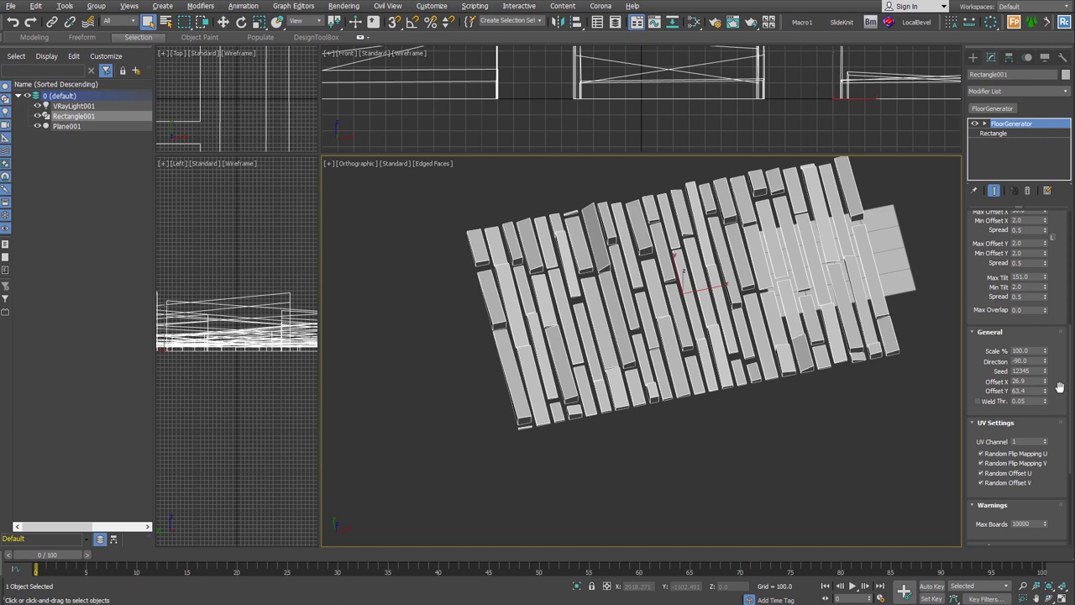
- Reset Max Tilt, Min Tilt and the tilt spread to 0.0 so boards lie flat
{"action": "scroll", "coordinate": [1007, 361], "scroll_direction": "up", "scroll_amount": 5}
{"action": "left_click", "coordinate": [983, 337]}
{"action": "left_click", "coordinate": [983, 337]}
{"action": "scroll", "coordinate": [987, 344], "scroll_direction": "down", "scroll_amount": 2}
{"action": "right_click", "coordinate": [1044, 447]}
{"action": "right_click", "coordinate": [1045, 437]}
{"action": "right_click", "coordinate": [1045, 427]}
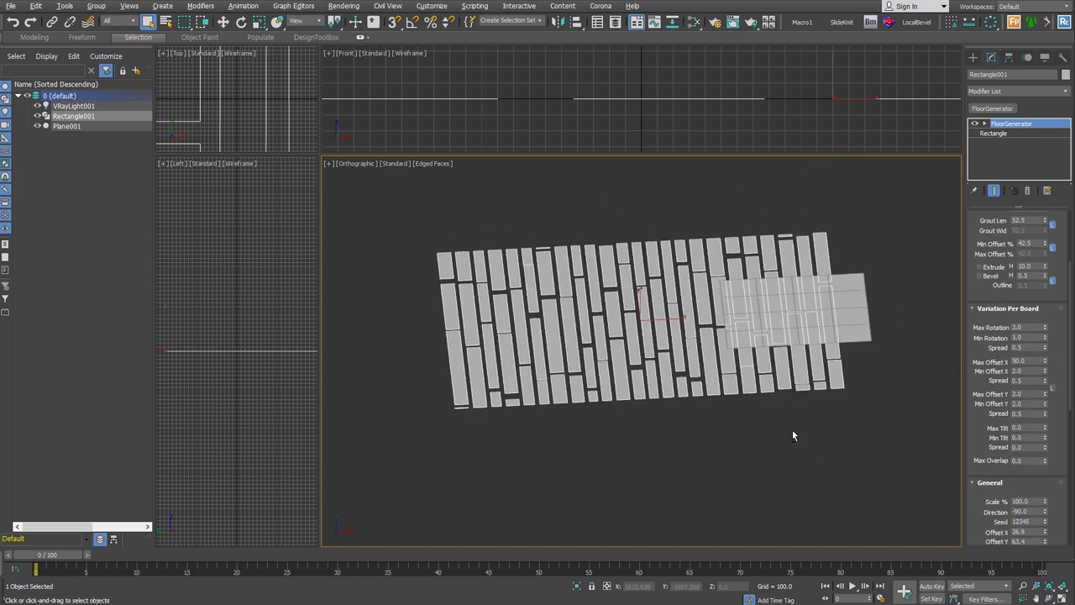
- Delete the leftover Plane001 from the scene
{"action": "scroll", "coordinate": [1008, 361], "scroll_direction": "down", "scroll_amount": 5}
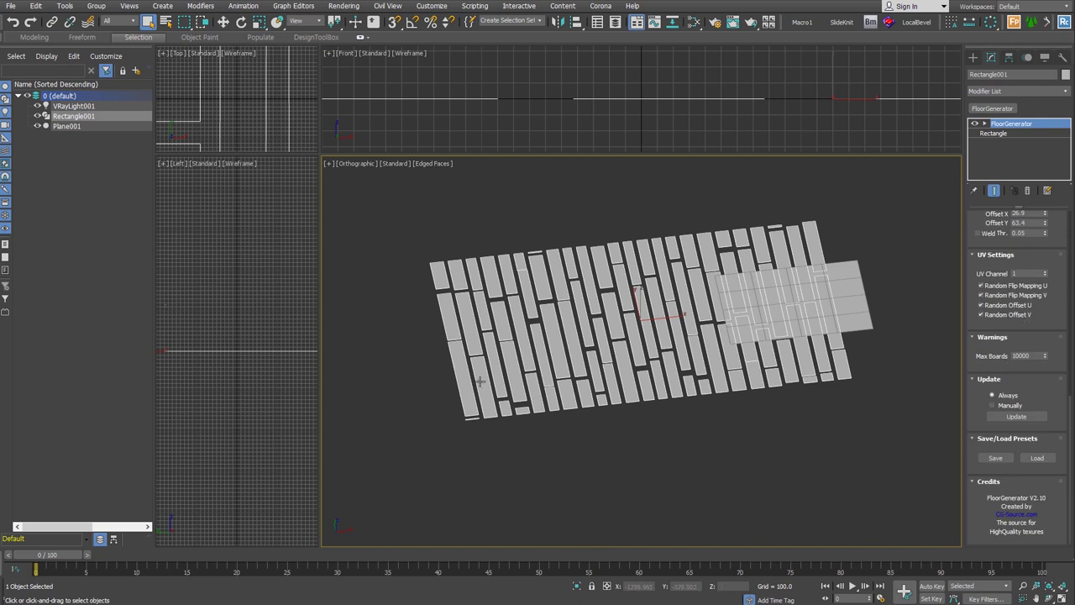
{"action": "middle_click_drag", "start_coordinate": [479, 382], "coordinate": [491, 406]}
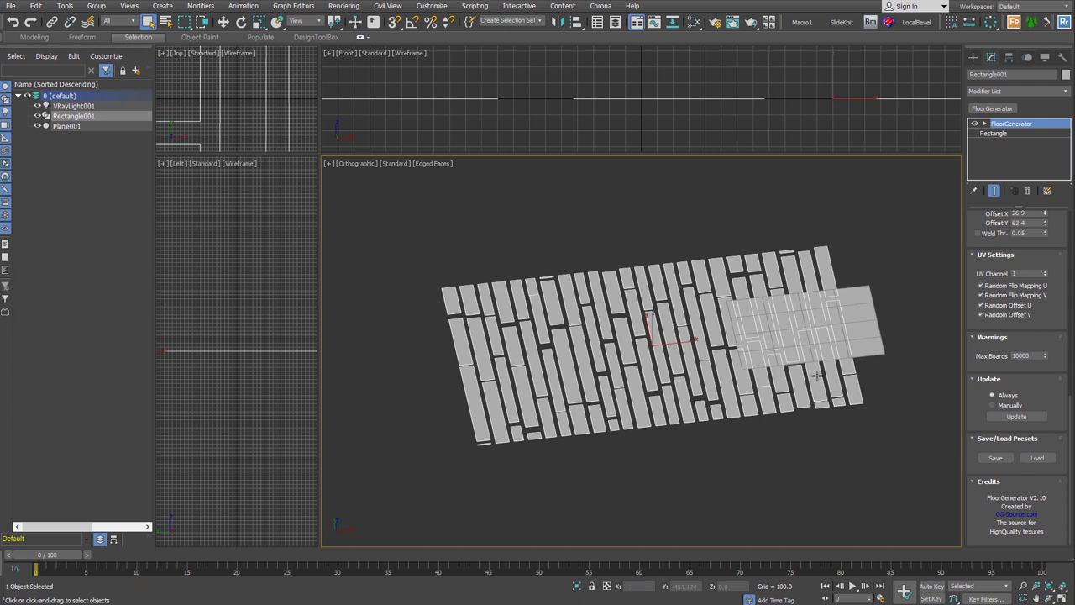
{"action": "left_click", "coordinate": [876, 324]}
{"action": "key", "text": "Delete"}
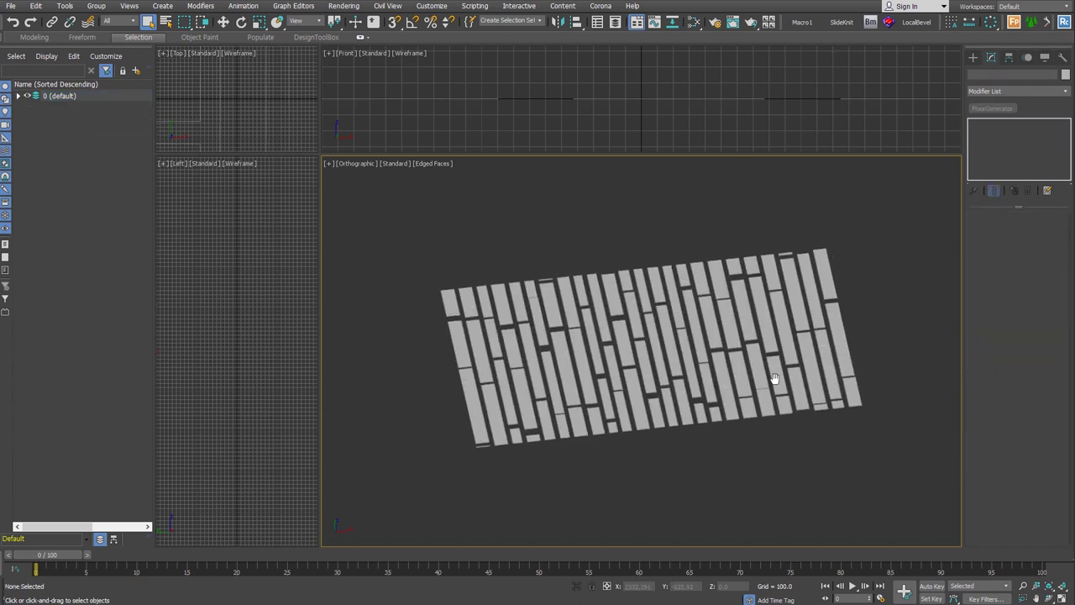
- Reselect Rectangle001's floor and reset its board Direction to 0.0
{"action": "left_click", "coordinate": [758, 369]}
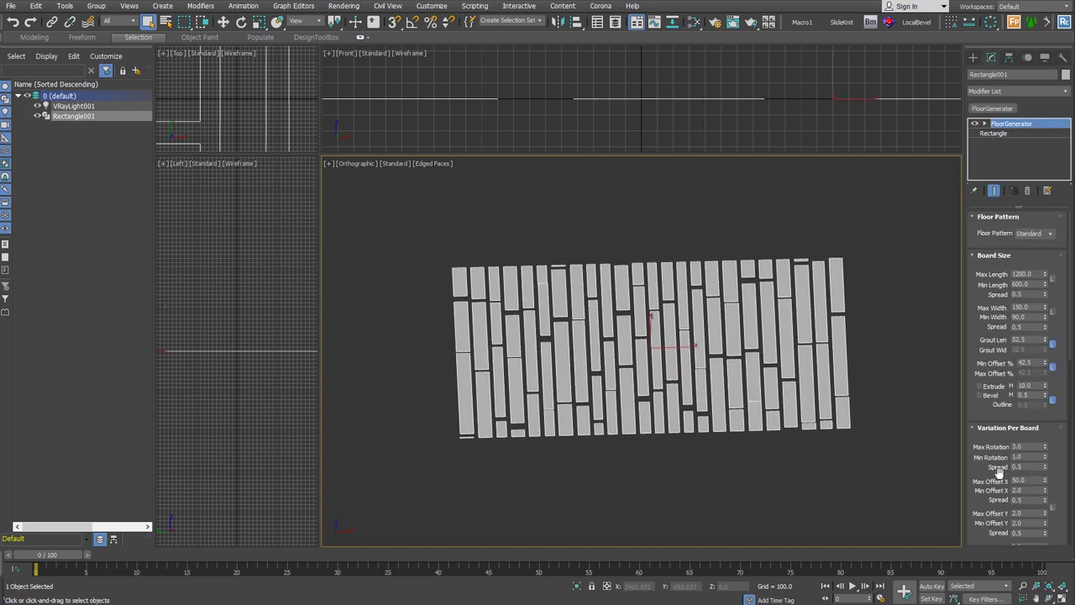
{"action": "scroll", "coordinate": [983, 437], "scroll_direction": "down", "scroll_amount": 5}
{"action": "right_click", "coordinate": [1046, 425]}
- Add a Bitmap node with floor_120-900.jpg and wire it into the VRay material's Diffuse map
{"action": "key", "text": "z"}
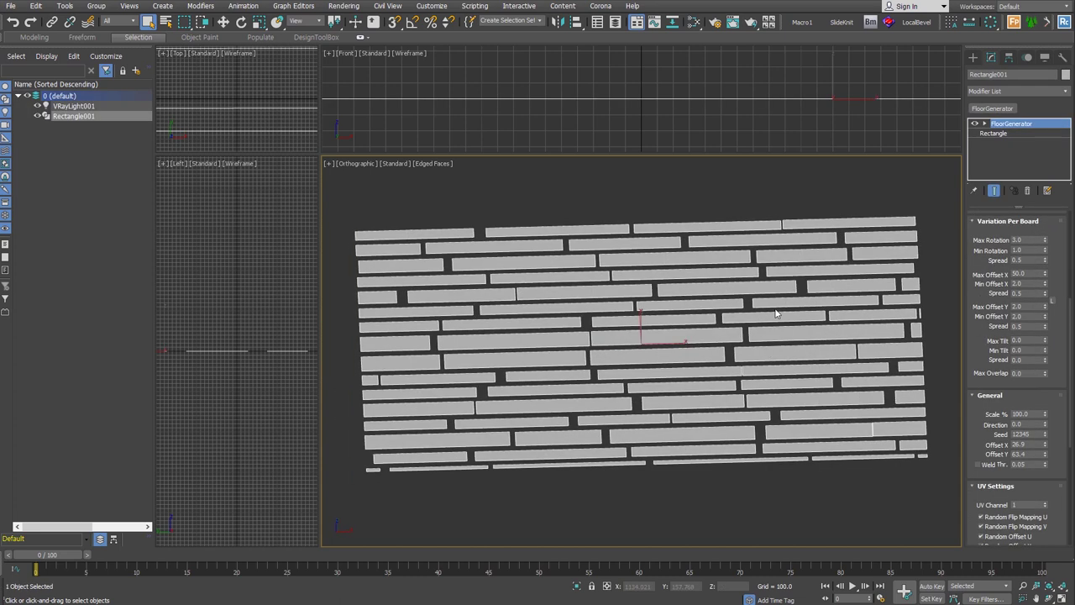
{"action": "left_click", "coordinate": [694, 22]}
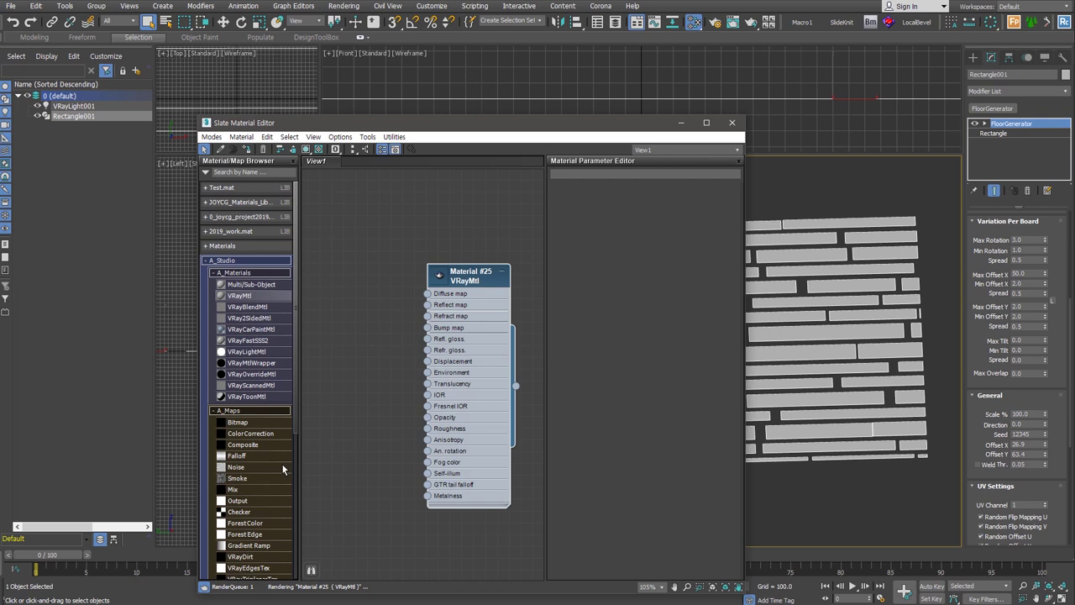
{"action": "left_click", "coordinate": [387, 298]}
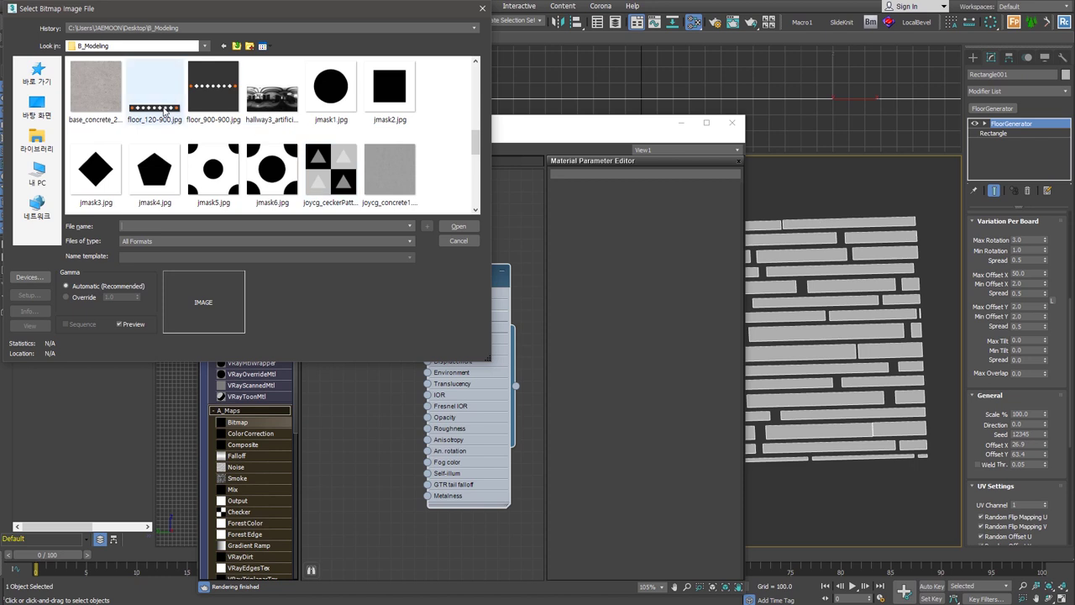
{"action": "double_click", "coordinate": [155, 122]}
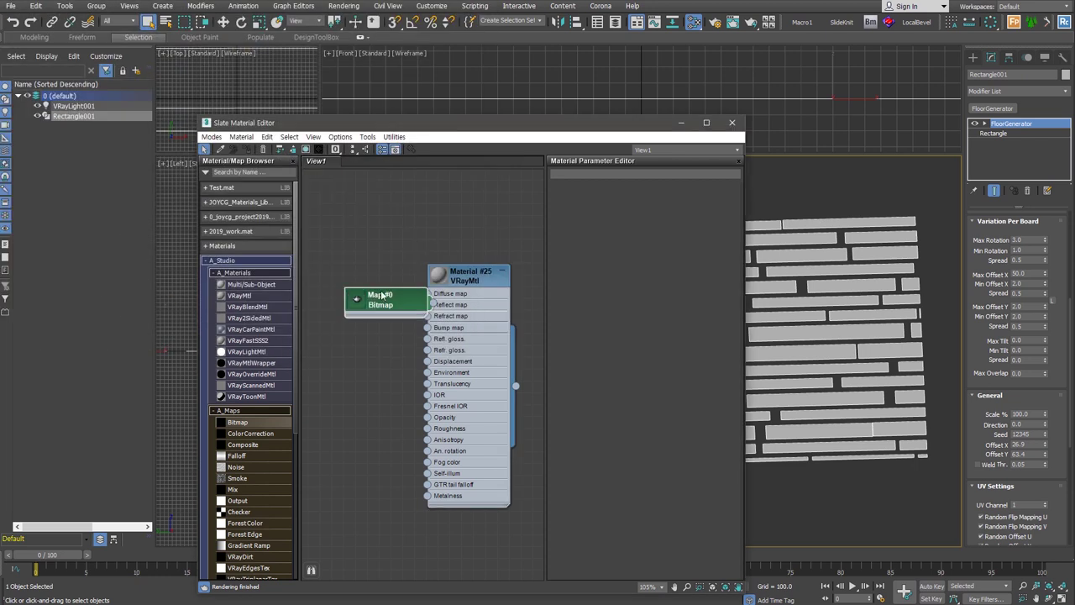
{"action": "left_click_drag", "start_coordinate": [357, 276], "coordinate": [350, 264]}
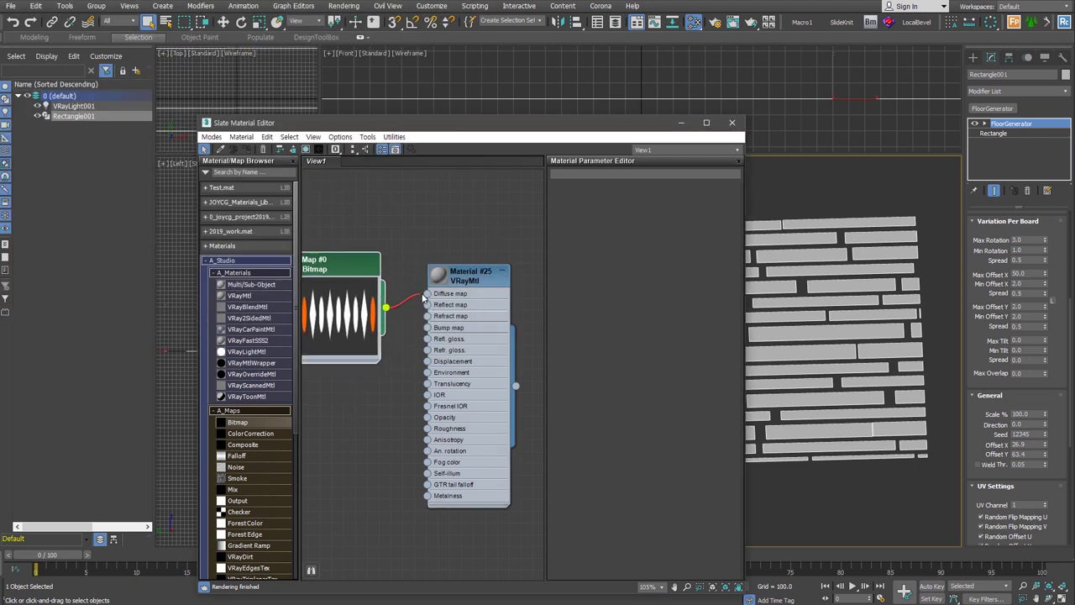
{"action": "left_click_drag", "start_coordinate": [423, 298], "coordinate": [427, 293]}
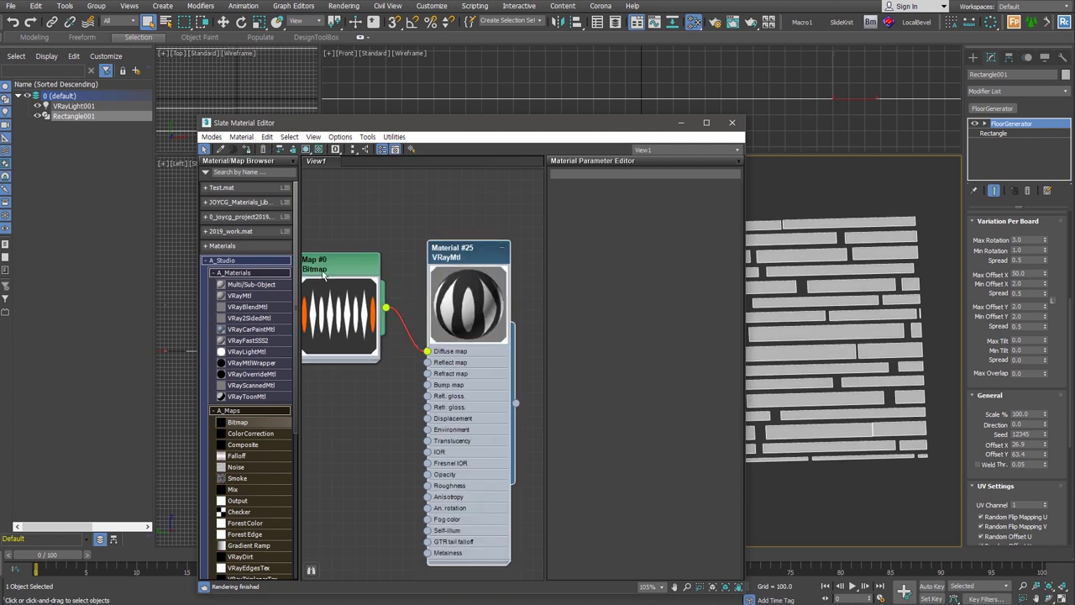
- Move the material editor aside and orbit the viewport to inspect the textured floor
{"action": "left_click_drag", "start_coordinate": [573, 127], "coordinate": [279, 113]}
{"action": "scroll", "coordinate": [620, 359], "scroll_direction": "up", "scroll_amount": 3}
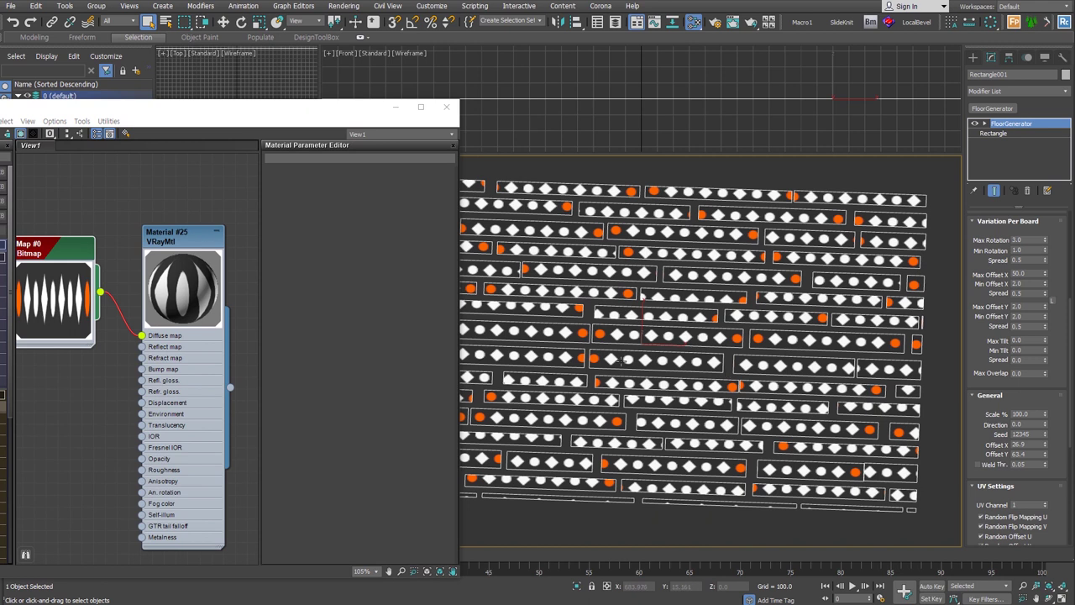
{"action": "scroll", "coordinate": [620, 360], "scroll_direction": "up", "scroll_amount": 1}
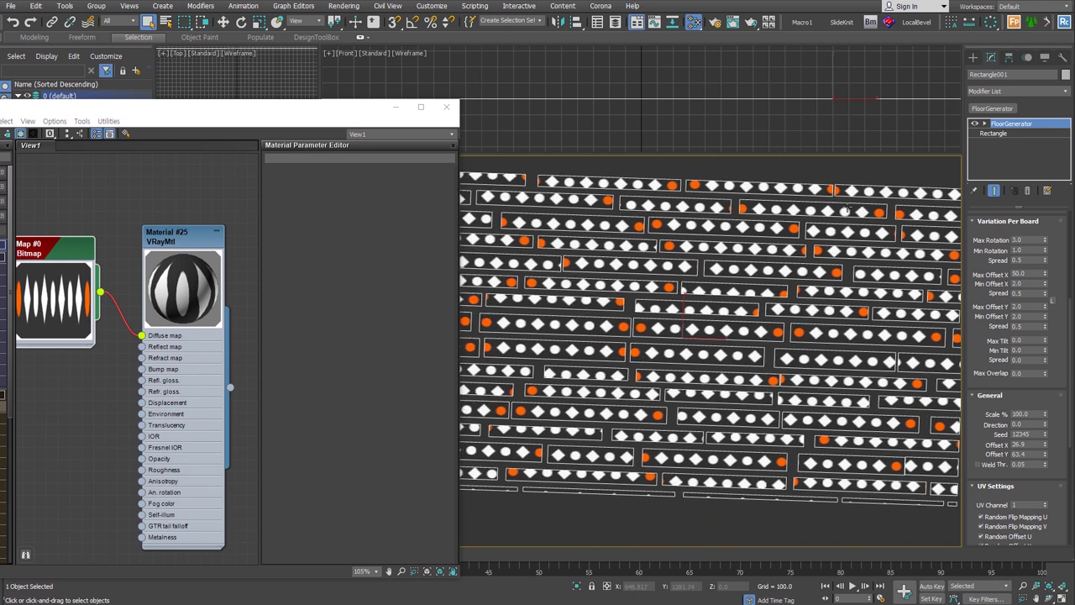
{"action": "scroll", "coordinate": [712, 348], "scroll_direction": "down", "scroll_amount": 2}
{"action": "scroll", "coordinate": [711, 348], "scroll_direction": "down", "scroll_amount": 1}
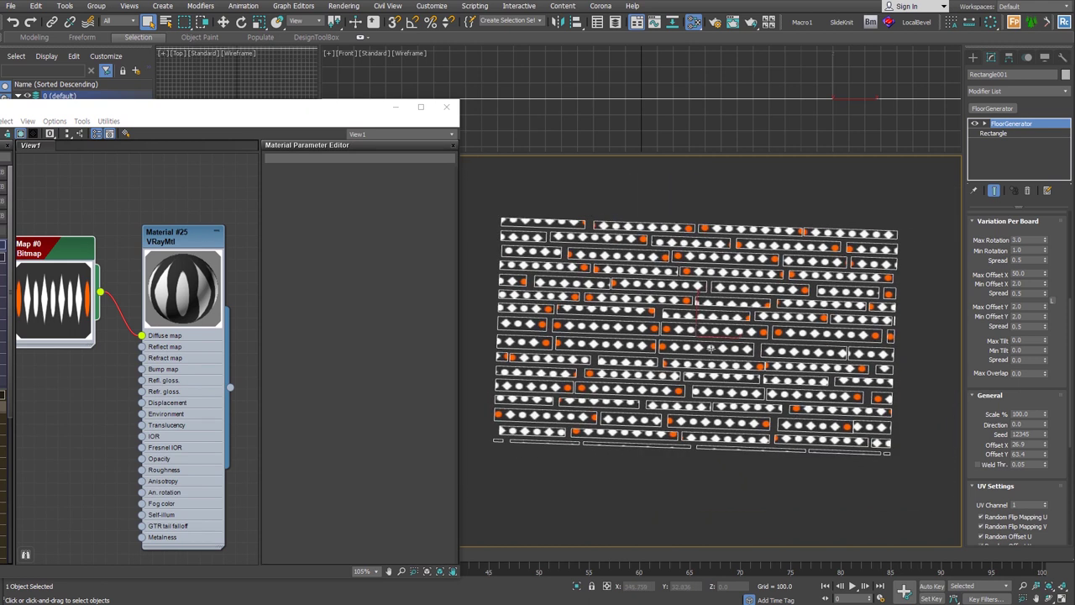
{"action": "middle_click_drag", "start_coordinate": [711, 347], "coordinate": [722, 401], "text": "alt"}
{"action": "scroll", "coordinate": [722, 401], "scroll_direction": "up", "scroll_amount": 2}
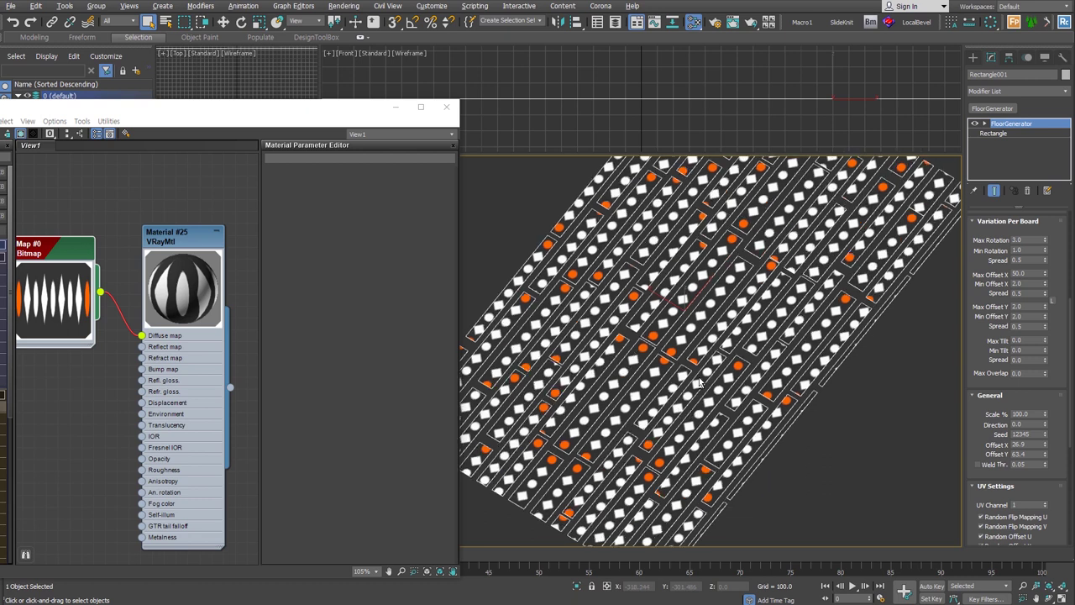
- Reload the Bitmap node's image as floor_900-900.jpg
{"action": "left_click_drag", "start_coordinate": [286, 115], "coordinate": [377, 110]}
{"action": "left_click_drag", "start_coordinate": [178, 308], "coordinate": [198, 356]}
{"action": "double_click", "coordinate": [198, 356]}
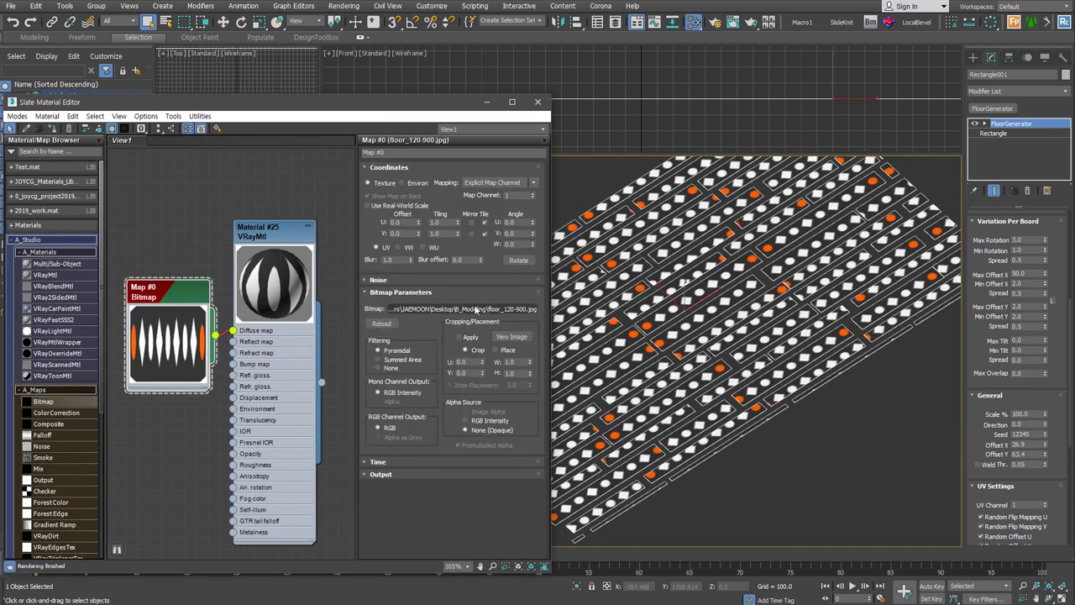
{"action": "left_click", "coordinate": [474, 307]}
{"action": "left_click", "coordinate": [220, 313]}
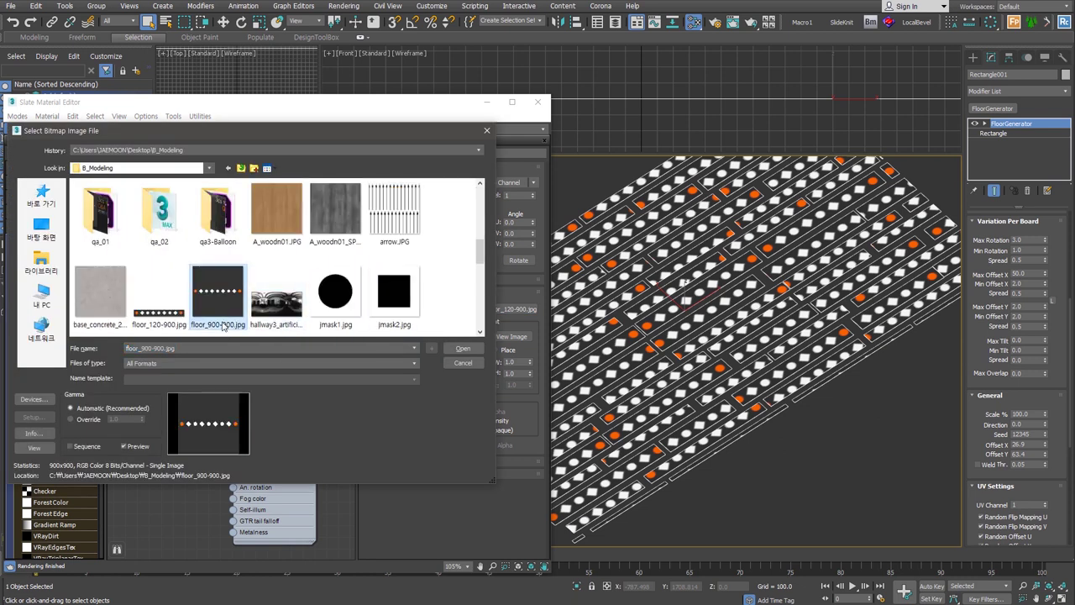
{"action": "double_click", "coordinate": [219, 312]}
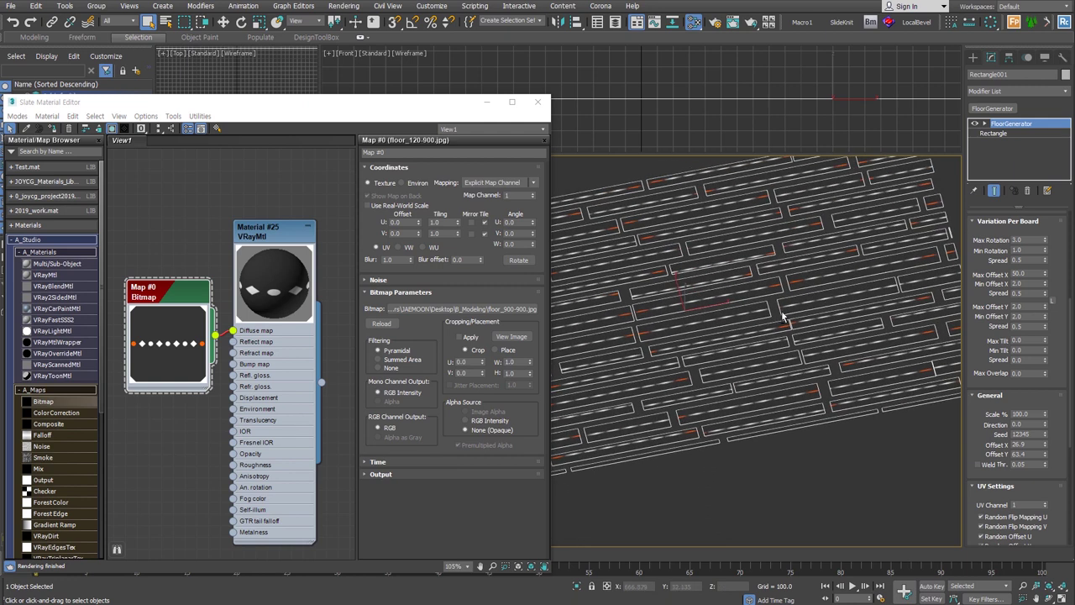
{"action": "scroll", "coordinate": [824, 304], "scroll_direction": "up", "scroll_amount": 2}
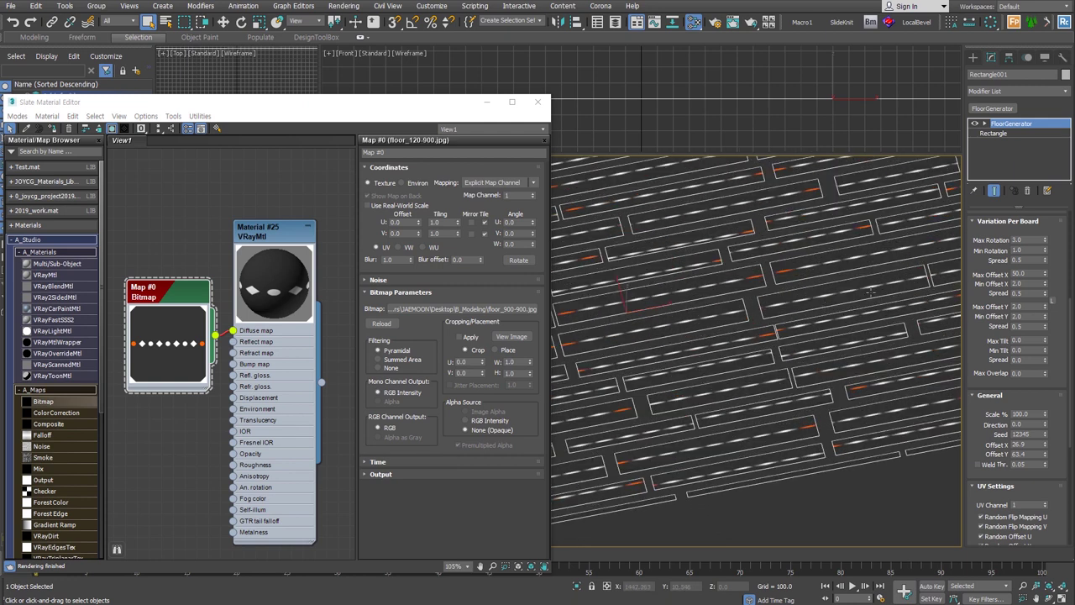
{"action": "left_click", "coordinate": [495, 309]}
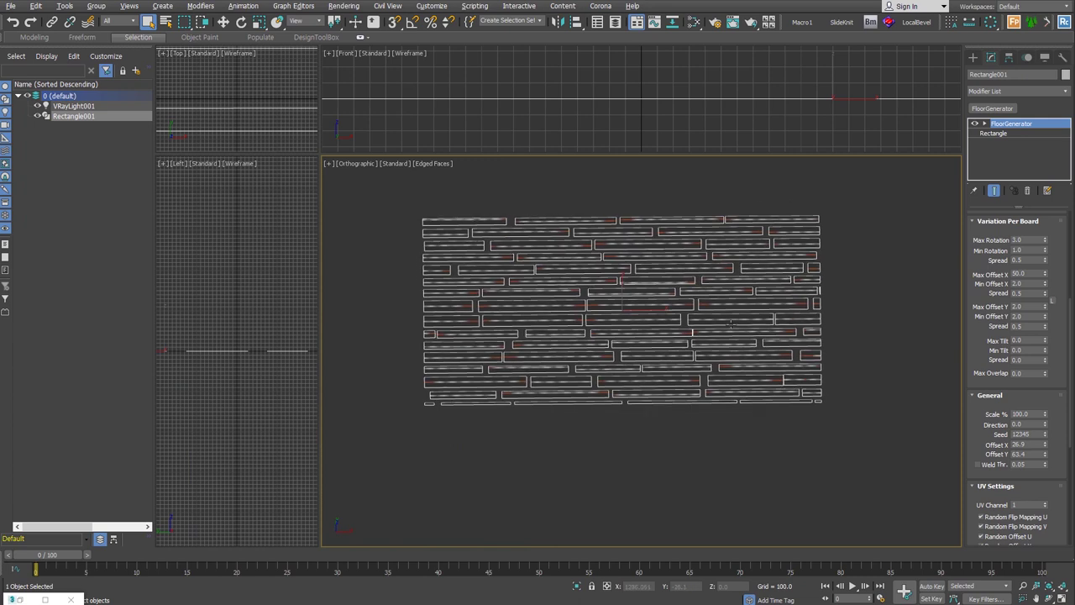
- Delete the Bitmap node in the material editor and close the editor
{"action": "left_click", "coordinate": [693, 22]}
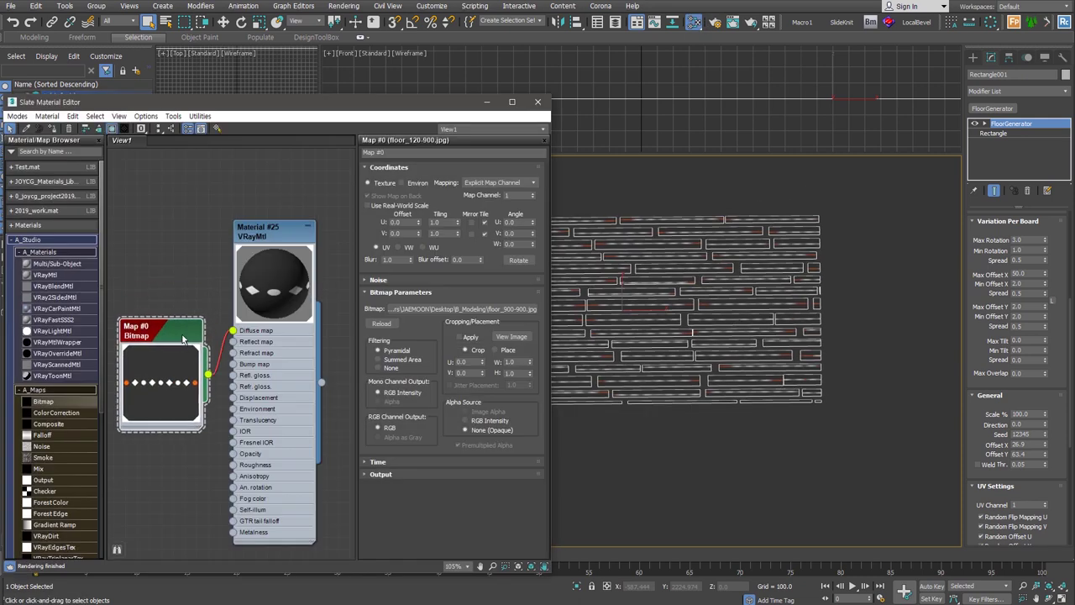
{"action": "key", "text": "Delete"}
{"action": "left_click", "coordinate": [538, 101]}
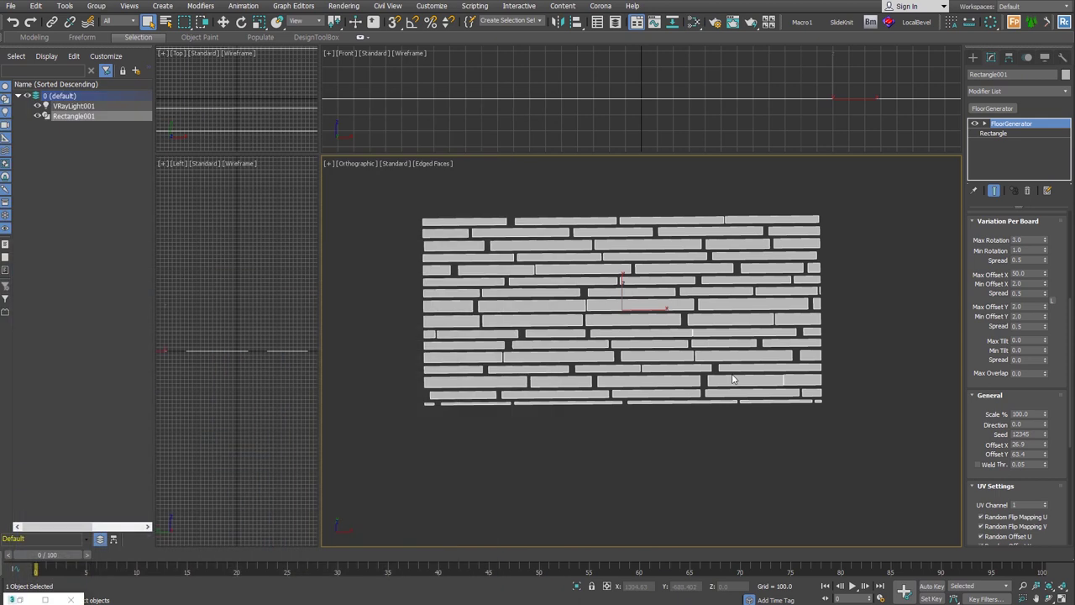
- Lock Min Length to Max Length, reset Offset X variation, and lock Min Offset Y to the maximum
{"action": "scroll", "coordinate": [979, 328], "scroll_direction": "up", "scroll_amount": 5}
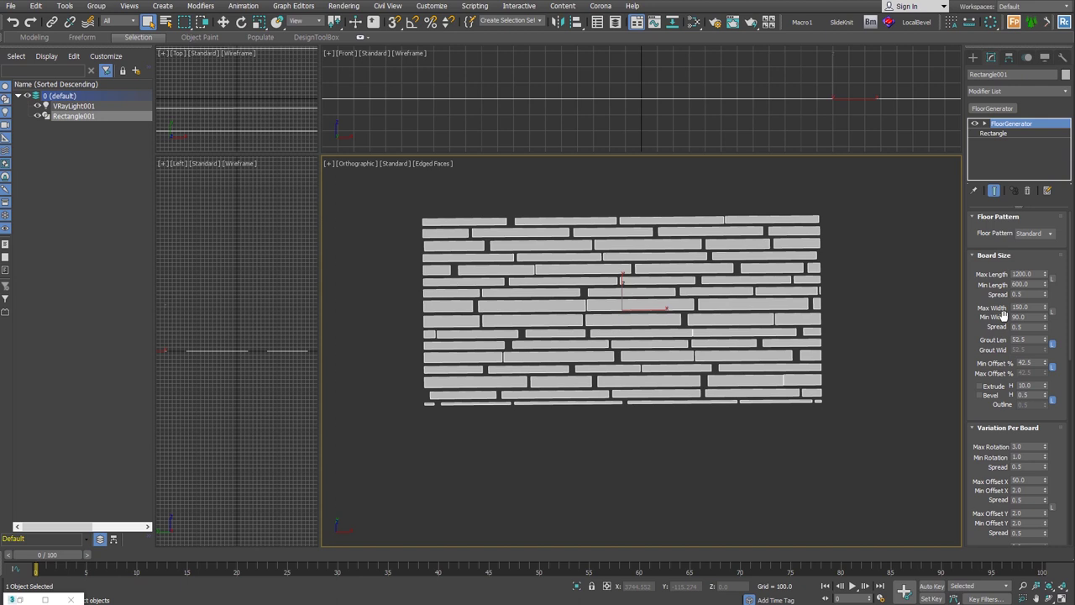
{"action": "left_click", "coordinate": [1024, 274]}
{"action": "left_click", "coordinate": [1053, 281]}
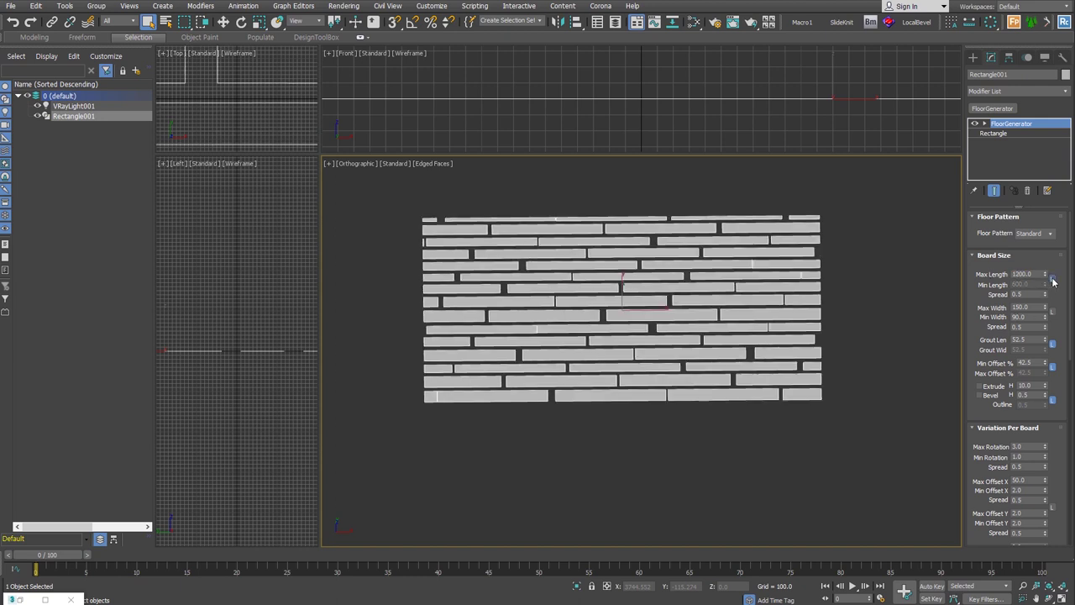
{"action": "scroll", "coordinate": [1053, 285], "scroll_direction": "down", "scroll_amount": 3}
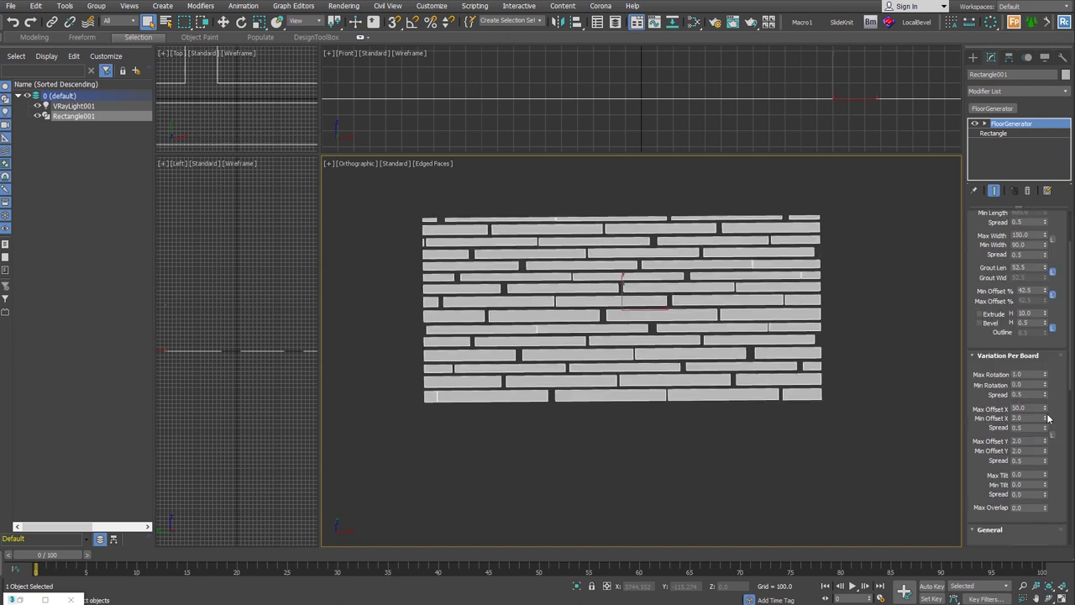
{"action": "right_click", "coordinate": [1045, 409]}
{"action": "right_click", "coordinate": [1046, 418]}
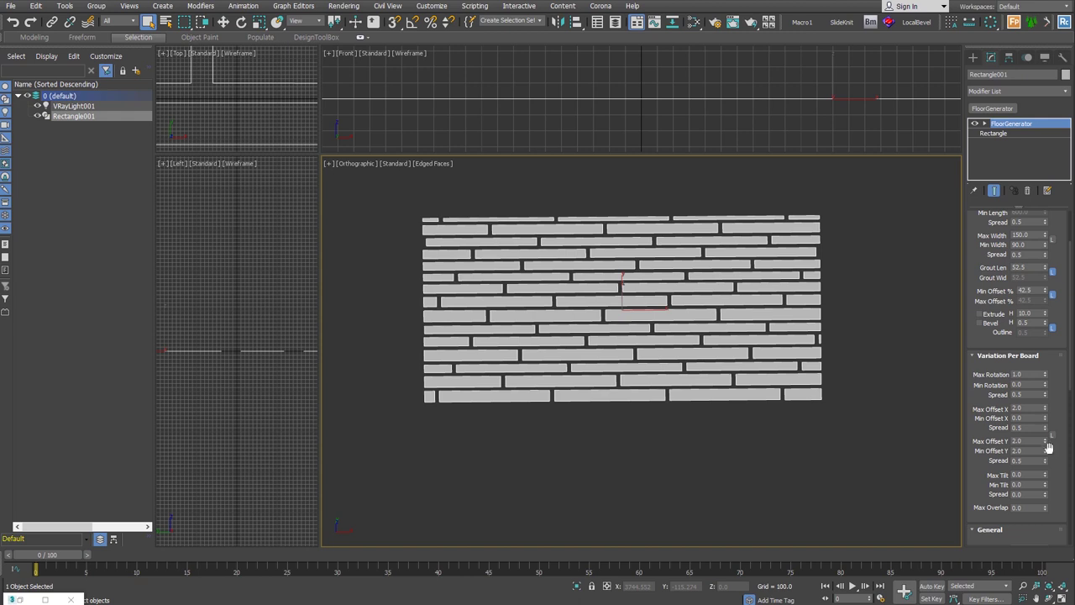
{"action": "left_click", "coordinate": [1051, 436]}
{"action": "scroll", "coordinate": [991, 427], "scroll_direction": "up", "scroll_amount": 3}
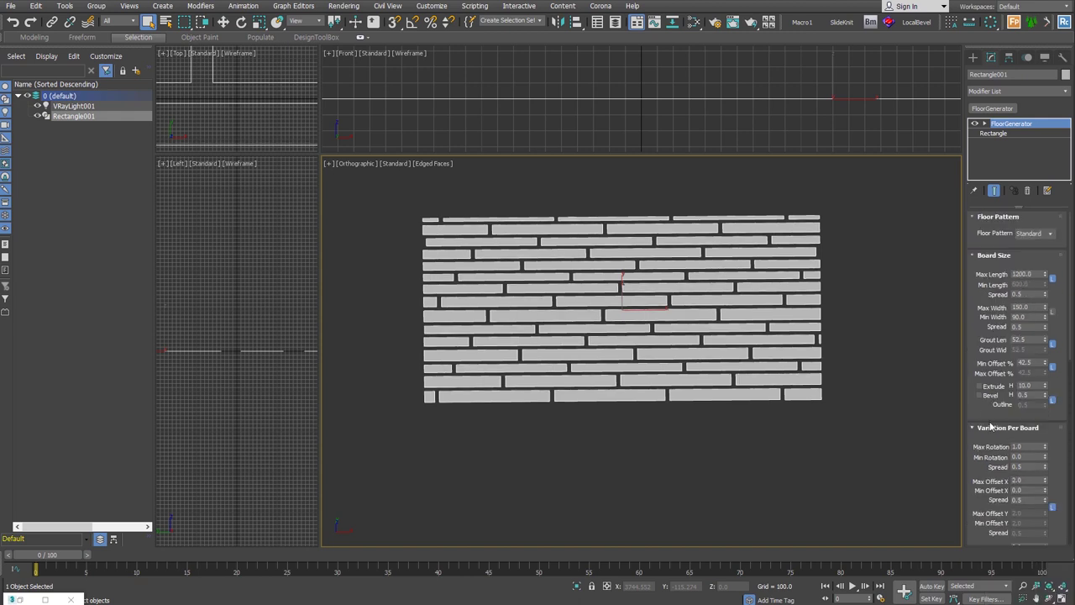
- Try board length 90, width 900, grout length 30 and a 50% minimum offset
{"action": "double_click", "coordinate": [1026, 273]}
{"action": "type", "text": "900"}
{"action": "double_click", "coordinate": [1026, 307]}
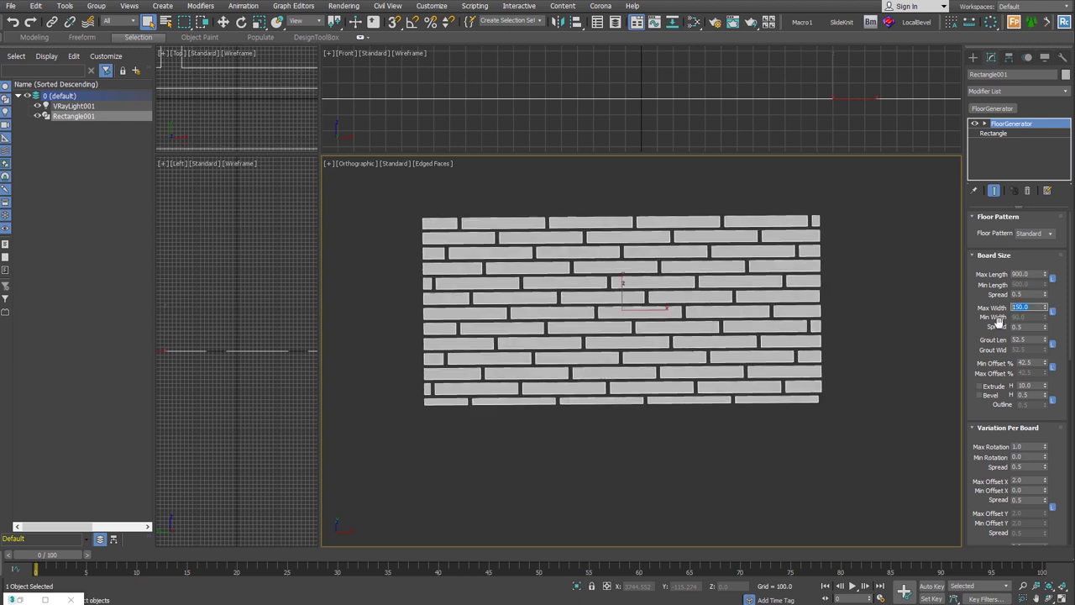
{"action": "type", "text": "900"}
{"action": "key", "text": "Return"}
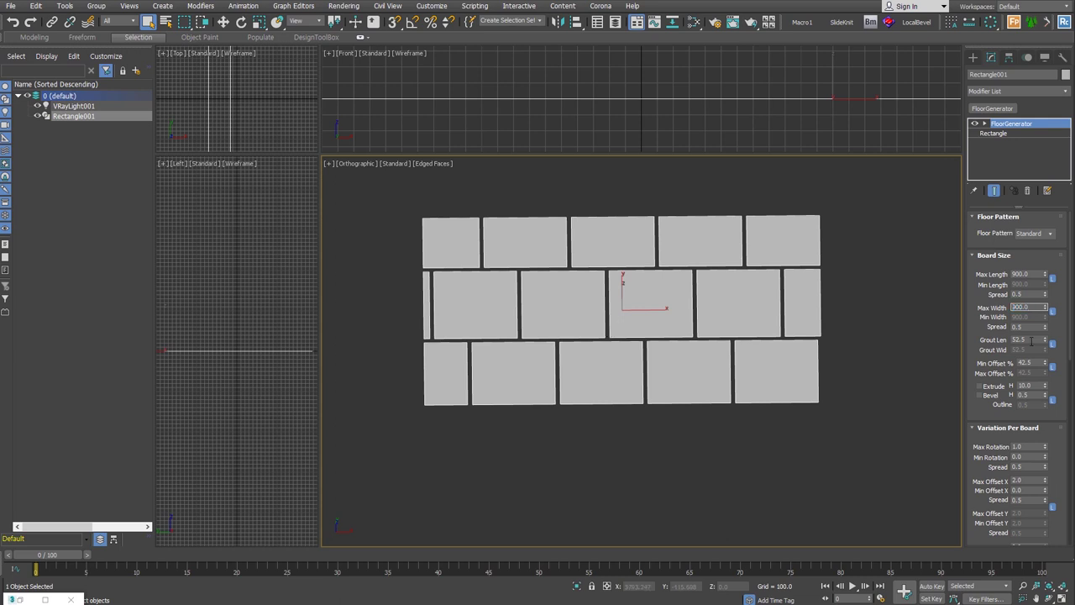
{"action": "key", "text": "Tab"}
{"action": "key", "text": "Tab"}
{"action": "type", "text": "30"}
{"action": "key", "text": "Return"}
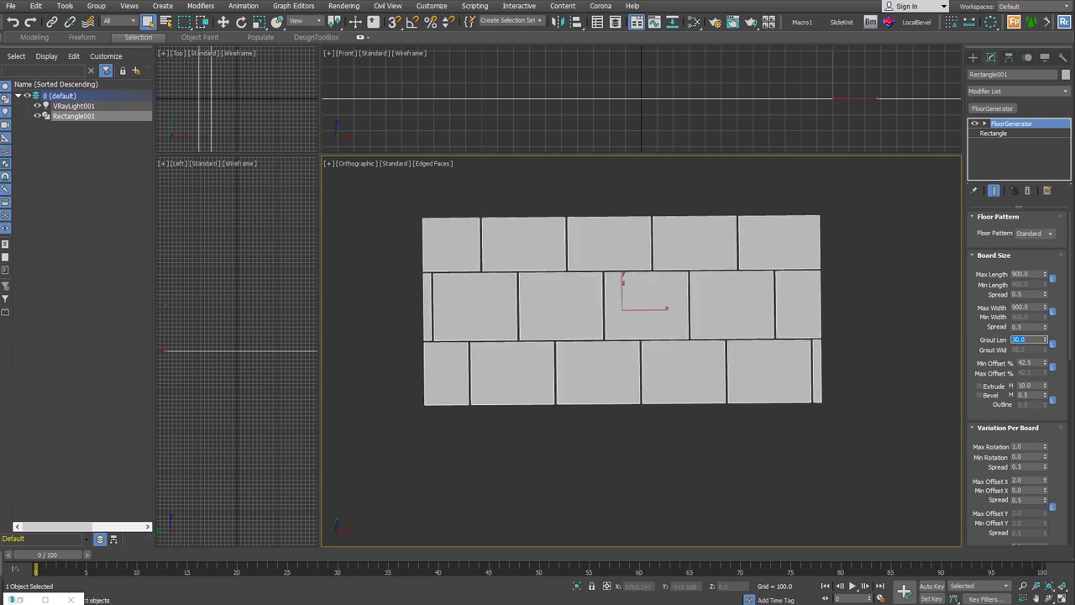
{"action": "double_click", "coordinate": [1025, 363]}
{"action": "type", "text": "50"}
{"action": "key", "text": "Return"}
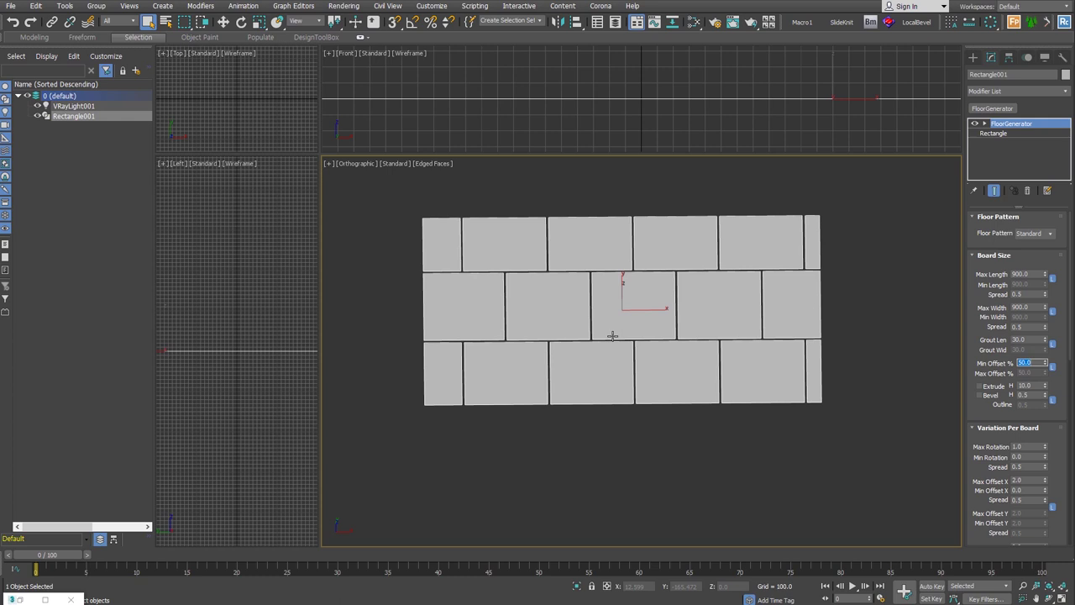
- Resize the boards to 450 by 90 and narrow the grout length to 10
{"action": "double_click", "coordinate": [1026, 274]}
{"action": "type", "text": "450"}
{"action": "key", "text": "Tab"}
{"action": "type", "text": "90"}
{"action": "key", "text": "Return"}
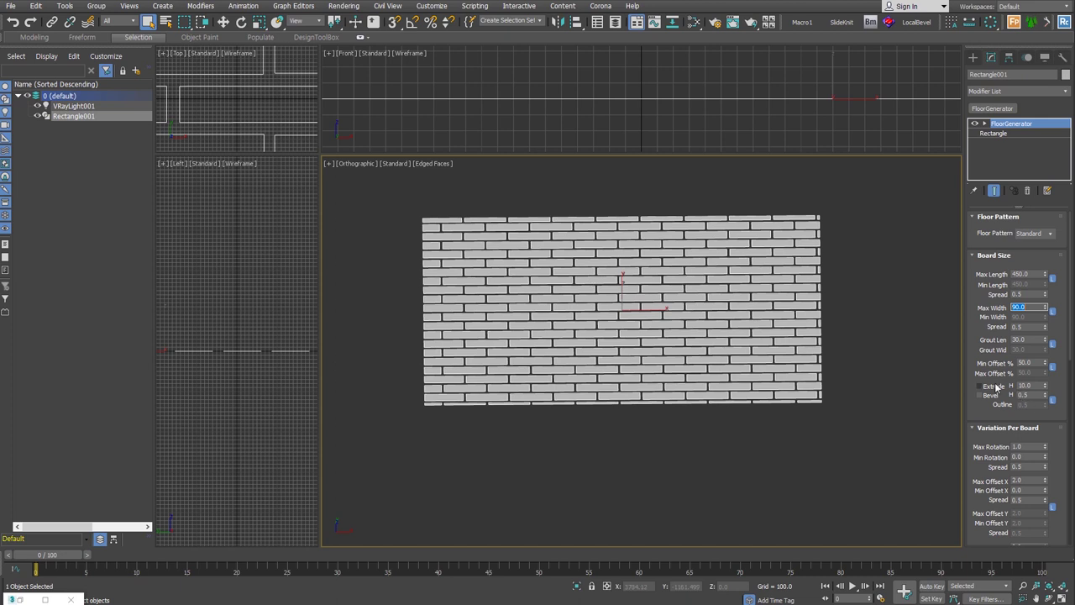
{"action": "scroll", "coordinate": [722, 374], "scroll_direction": "up", "scroll_amount": 5}
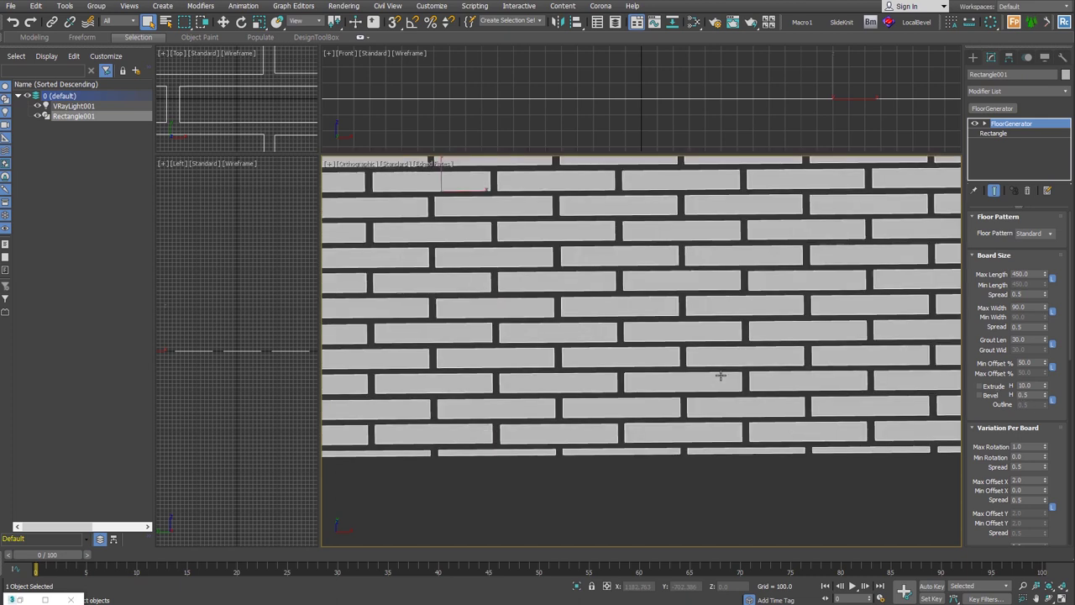
{"action": "scroll", "coordinate": [722, 374], "scroll_direction": "up", "scroll_amount": 2}
{"action": "double_click", "coordinate": [1032, 339]}
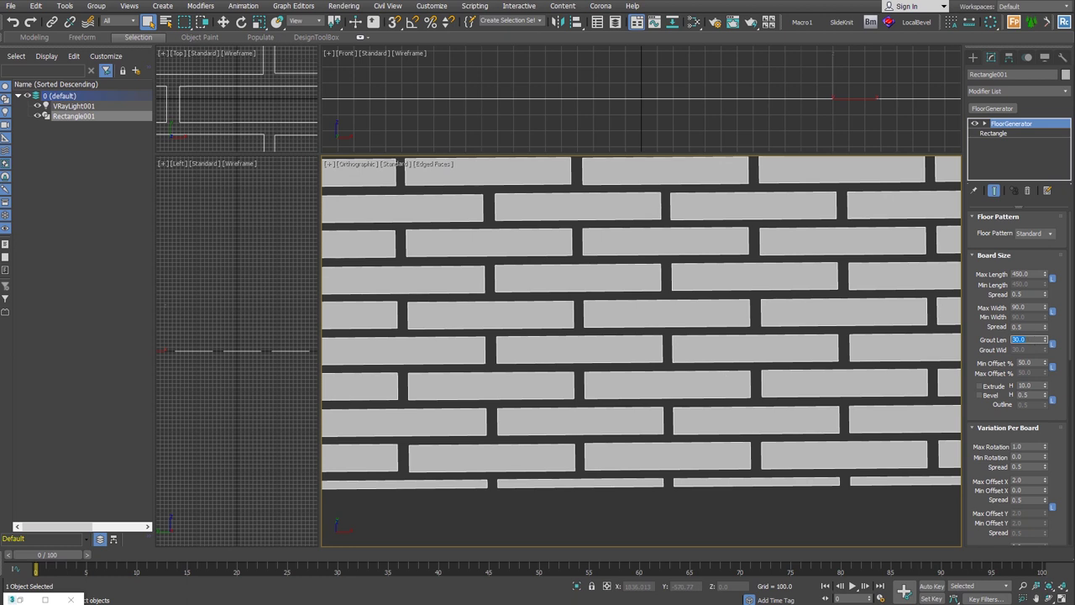
{"action": "type", "text": "10"}
{"action": "key", "text": "Return"}
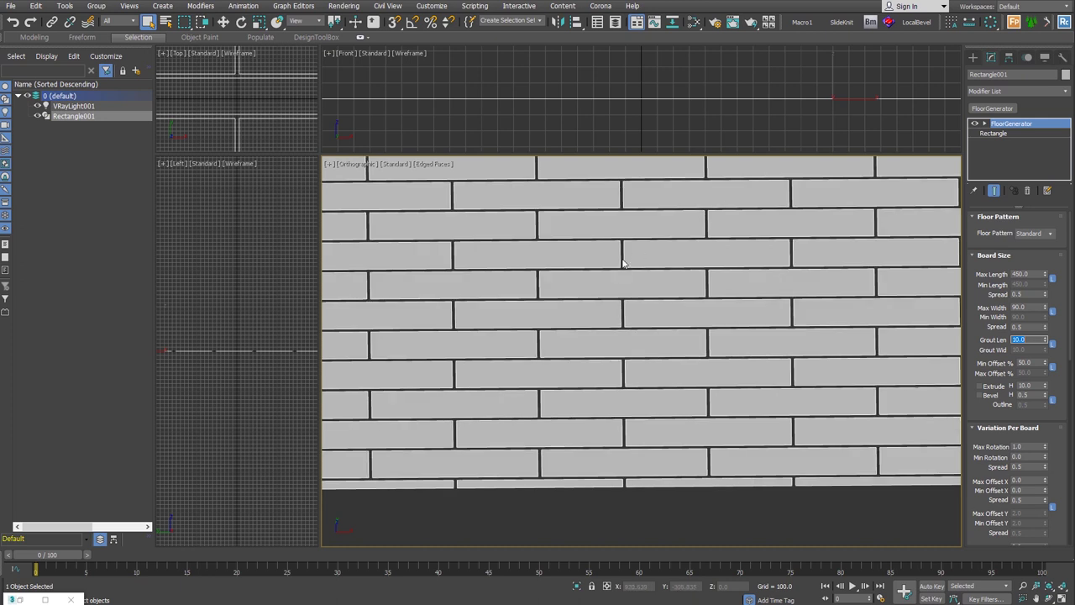
- Review the rectangle's shape parameters and brick floor, then copy the FloorGenerator modifier from the stack
{"action": "left_click", "coordinate": [993, 133]}
{"action": "scroll", "coordinate": [798, 336], "scroll_direction": "down", "scroll_amount": 4}
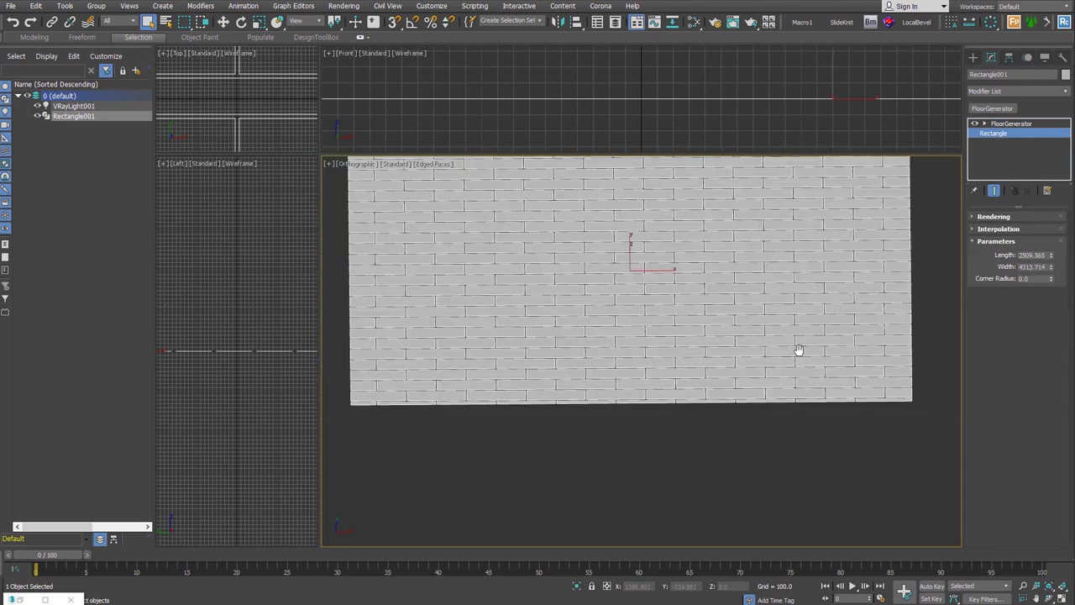
{"action": "scroll", "coordinate": [798, 349], "scroll_direction": "down", "scroll_amount": 2}
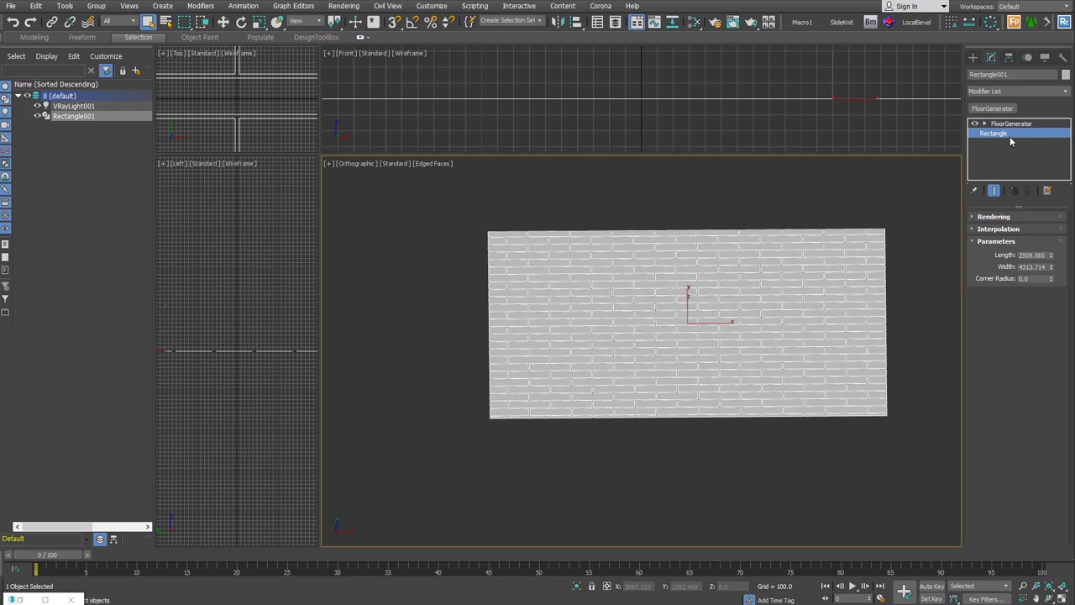
{"action": "middle_click_drag", "start_coordinate": [773, 304], "coordinate": [760, 307]}
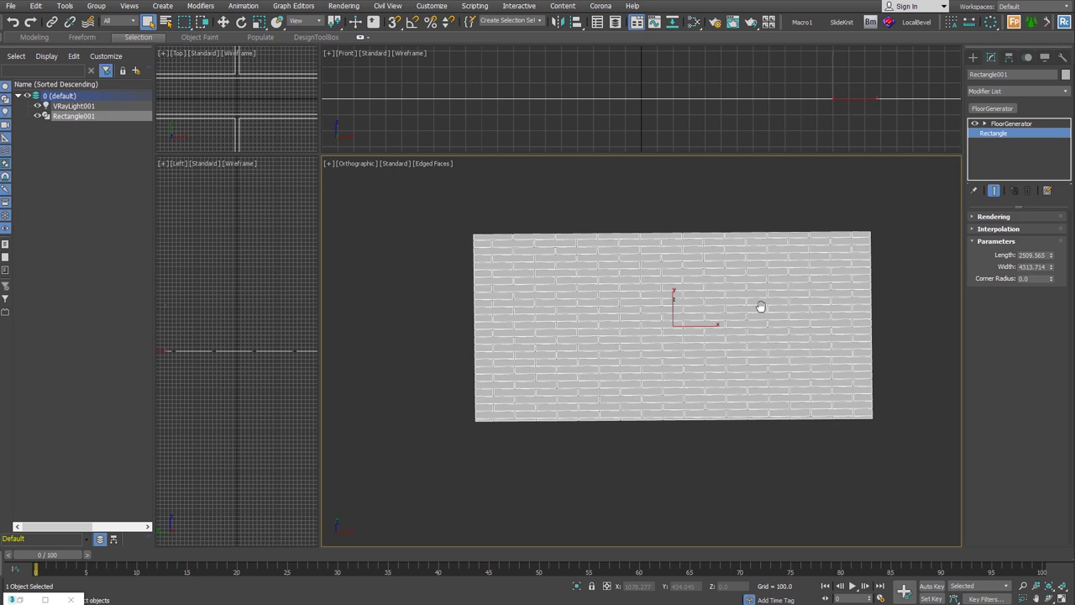
{"action": "scroll", "coordinate": [759, 307], "scroll_direction": "up", "scroll_amount": 2}
{"action": "left_click", "coordinate": [1003, 124]}
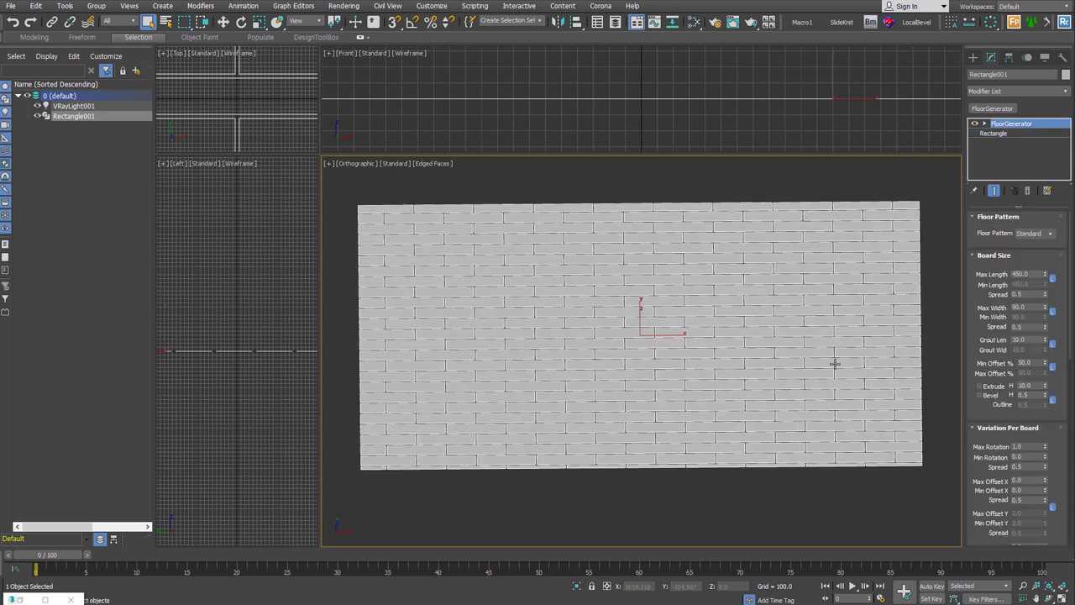
{"action": "scroll", "coordinate": [823, 361], "scroll_direction": "down", "scroll_amount": 2}
{"action": "right_click", "coordinate": [1028, 124]}
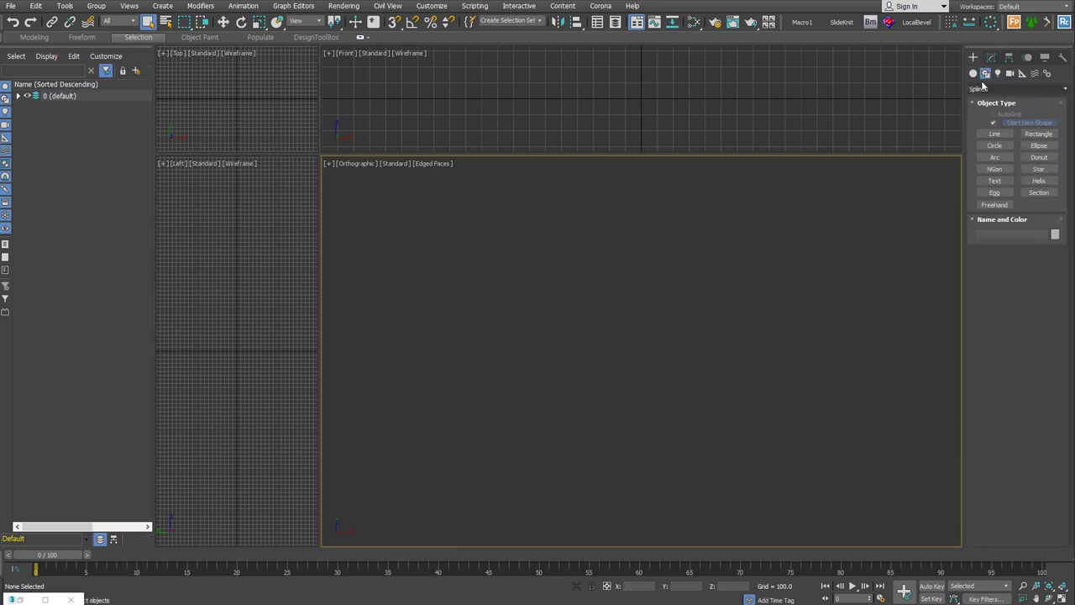
- Create a plane and Shift-drag its edge to extend a second section to the right
{"action": "left_click", "coordinate": [973, 74]}
{"action": "left_click", "coordinate": [1038, 172]}
{"action": "left_click_drag", "start_coordinate": [430, 295], "coordinate": [628, 417]}
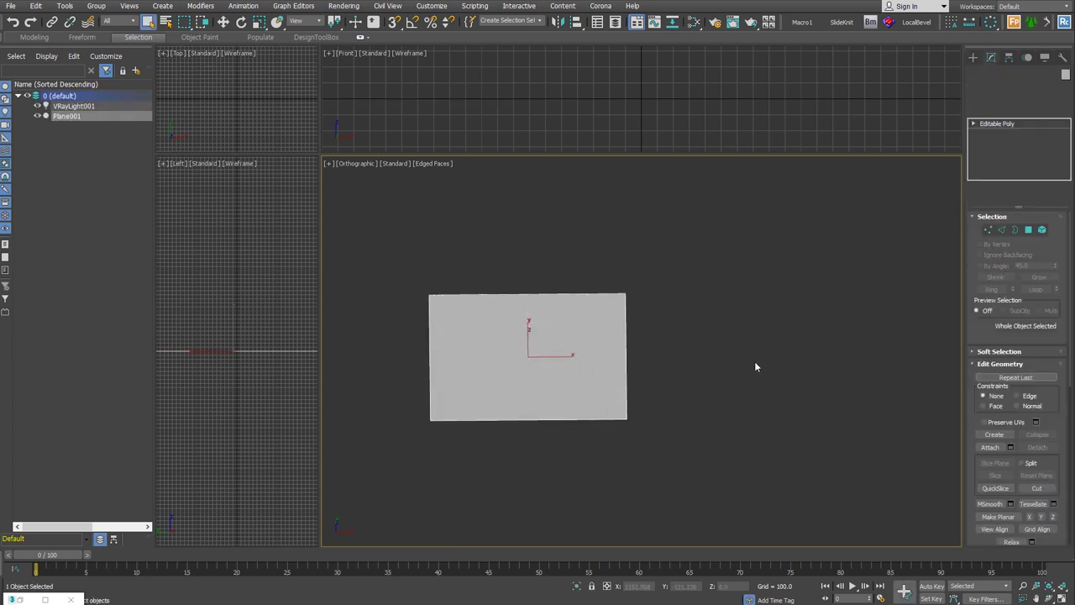
{"action": "key", "text": "2"}
{"action": "middle_click_drag", "start_coordinate": [703, 350], "coordinate": [640, 312], "text": "alt"}
{"action": "right_click", "coordinate": [640, 344]}
{"action": "left_click", "coordinate": [640, 345]}
{"action": "left_click_drag", "start_coordinate": [642, 359], "coordinate": [815, 358], "text": "shift"}
- Detach the new polygon as an element and move it down below the first section
{"action": "key", "text": "4"}
{"action": "left_click", "coordinate": [729, 352]}
{"action": "key", "text": "alt+d"}
{"action": "left_click", "coordinate": [519, 308]}
{"action": "left_click", "coordinate": [572, 309]}
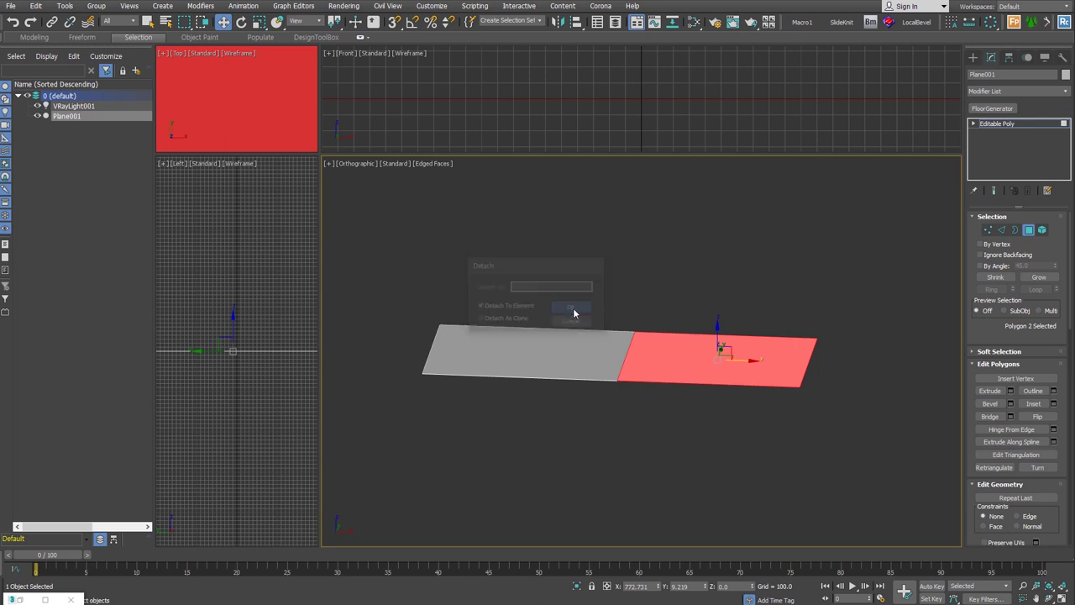
{"action": "left_click_drag", "start_coordinate": [719, 351], "coordinate": [723, 417]}
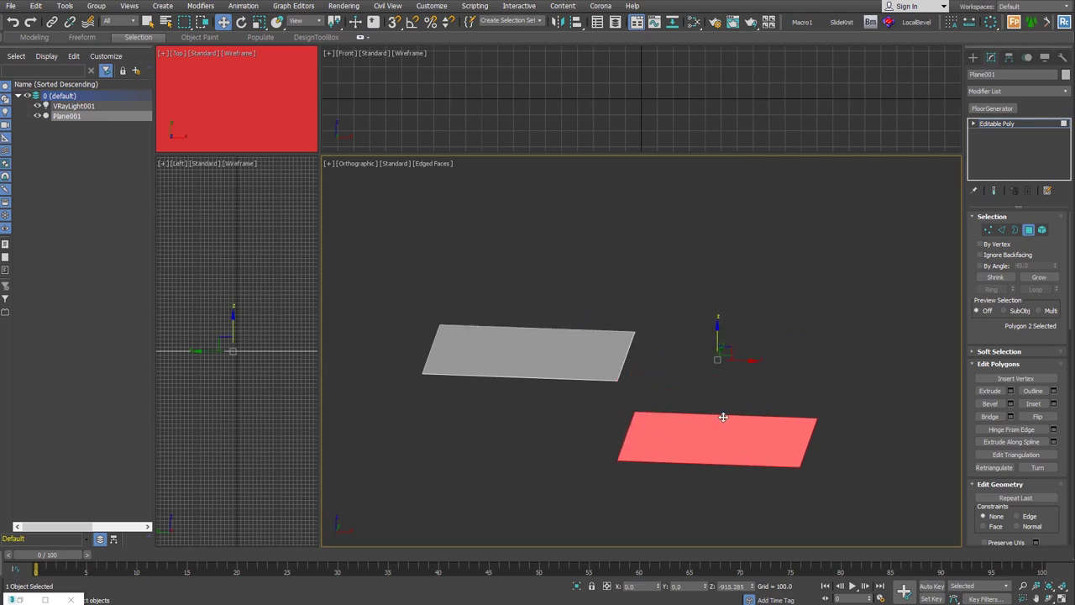
{"action": "key", "text": "4"}
- Orbit and zoom the view to inspect both plane sections at an angle
{"action": "mouse_move", "coordinate": [782, 372]}
{"action": "middle_mouse_down", "text": "alt"}
{"action": "mouse_move", "coordinate": [766, 391]}
{"action": "mouse_move", "coordinate": [728, 392]}
{"action": "middle_mouse_up", "text": "alt"}
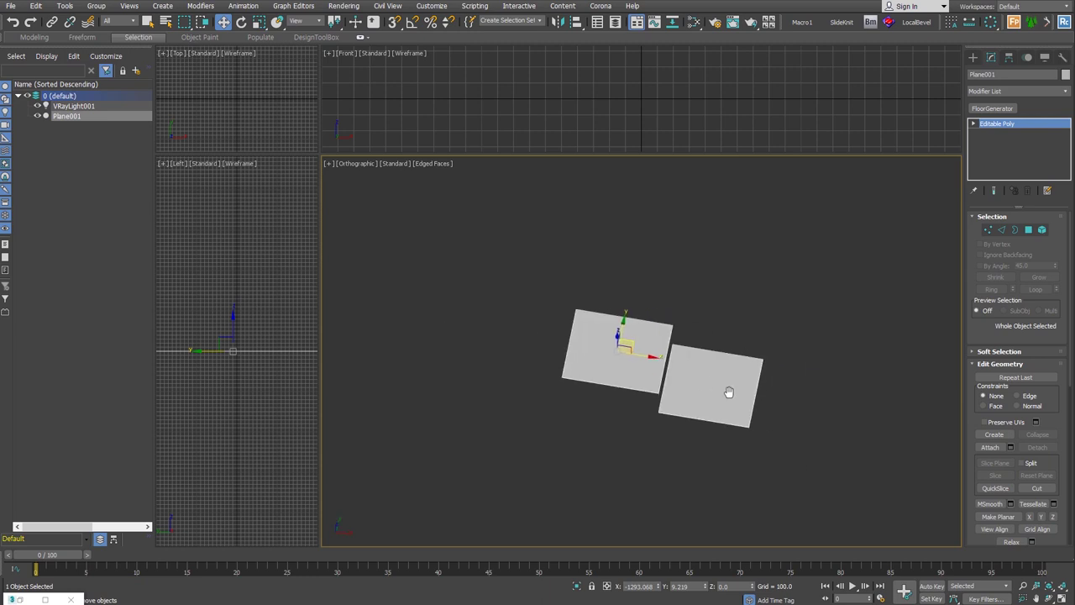
{"action": "scroll", "coordinate": [716, 400], "scroll_direction": "up", "scroll_amount": 2}
{"action": "scroll", "coordinate": [717, 400], "scroll_direction": "up", "scroll_amount": 2}
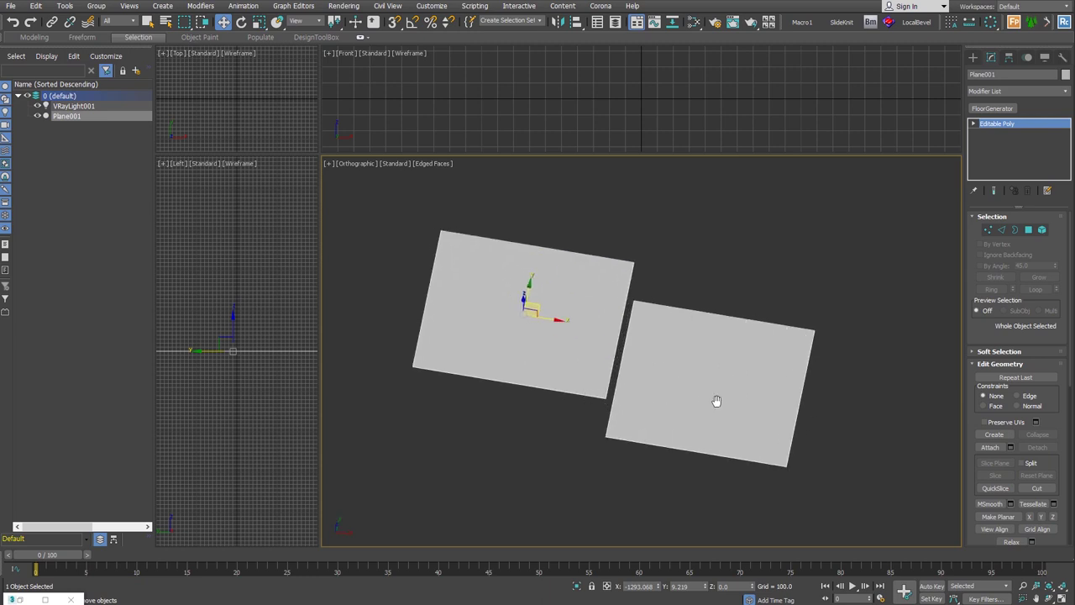
{"action": "mouse_move", "coordinate": [621, 369]}
{"action": "middle_mouse_down", "text": "alt"}
{"action": "mouse_move", "coordinate": [563, 304]}
{"action": "mouse_move", "coordinate": [602, 381]}
{"action": "mouse_move", "coordinate": [453, 444]}
{"action": "middle_mouse_up", "text": "alt"}
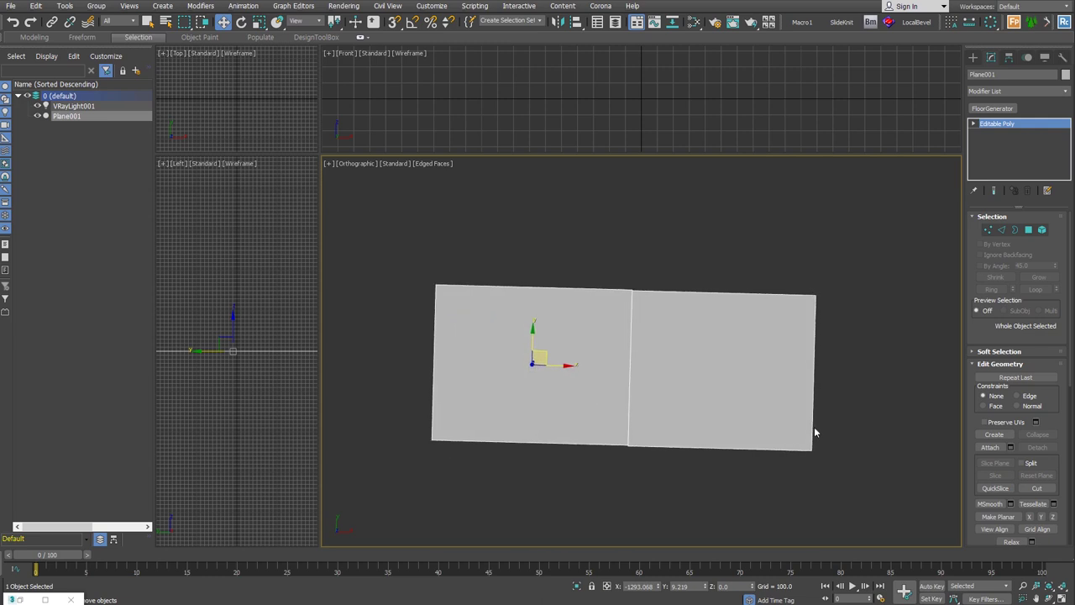
{"action": "middle_click_drag", "start_coordinate": [813, 432], "coordinate": [784, 352], "text": "alt"}
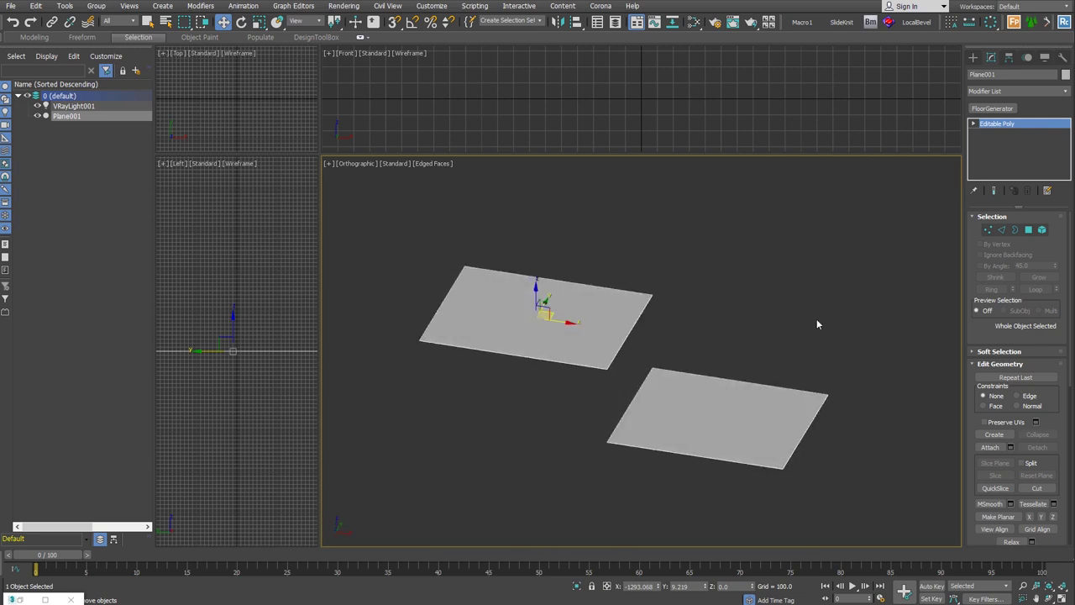
- Paste FloorGenerator onto the combined plane, check it from above, then undo it
{"action": "right_click", "coordinate": [1017, 130]}
{"action": "left_click", "coordinate": [1027, 132]}
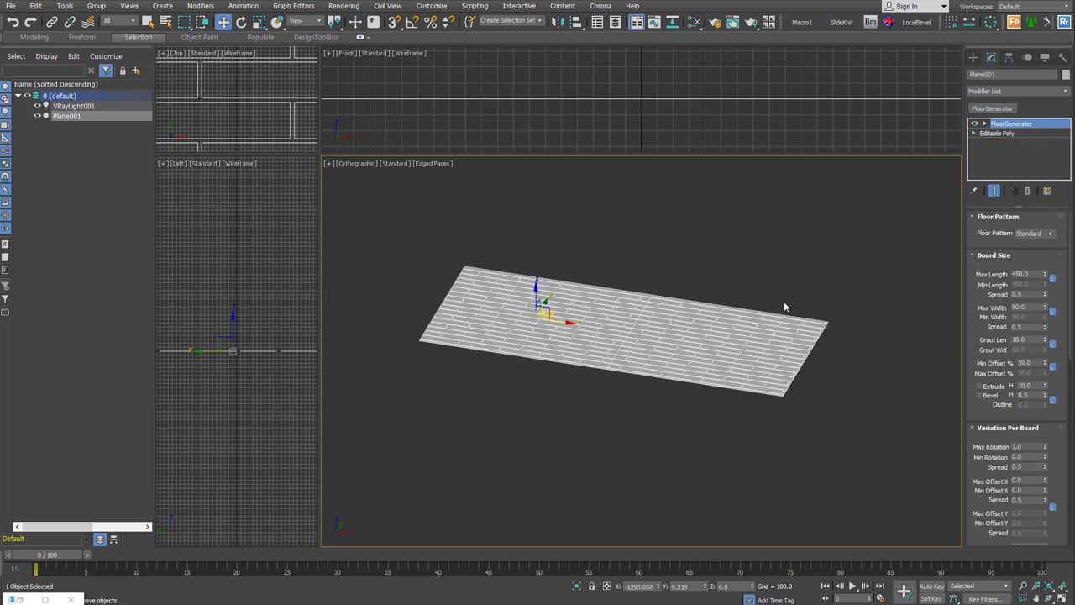
{"action": "middle_click_drag", "start_coordinate": [783, 301], "coordinate": [647, 427], "text": "alt"}
{"action": "key", "text": "ctrl+z"}
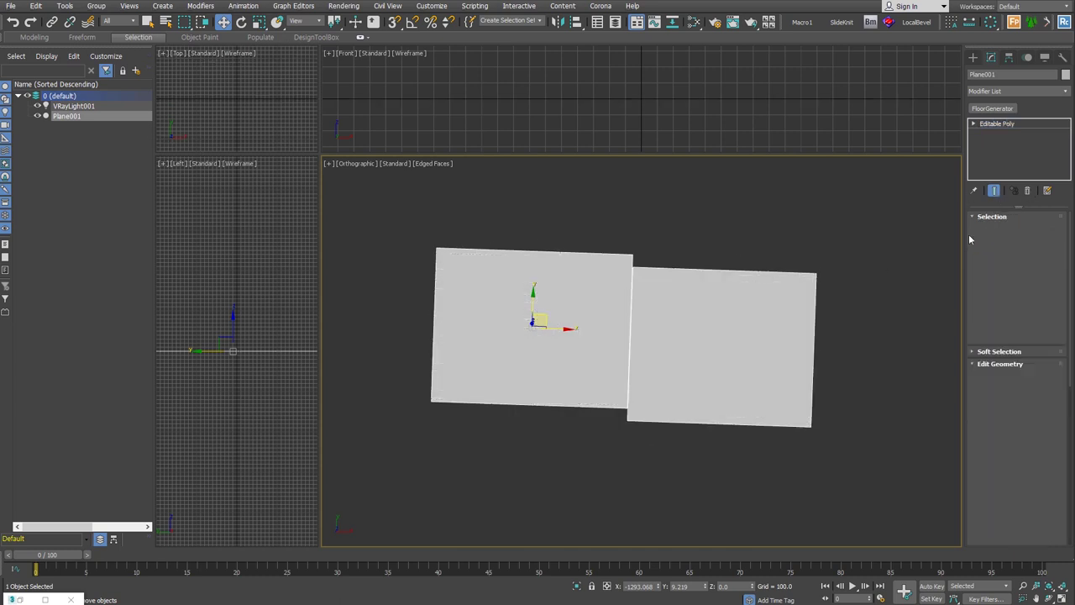
{"action": "middle_click_drag", "start_coordinate": [924, 252], "coordinate": [697, 291], "text": "alt"}
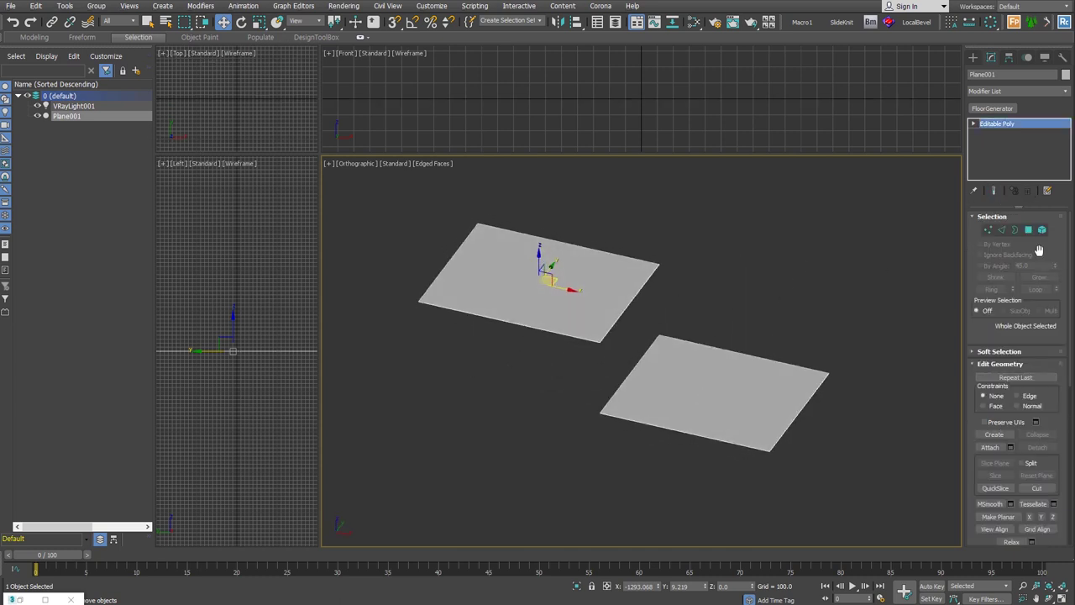
- Detach the lower plane's polygon as a separate object named Object001
{"action": "key", "text": "4"}
{"action": "left_click", "coordinate": [702, 395]}
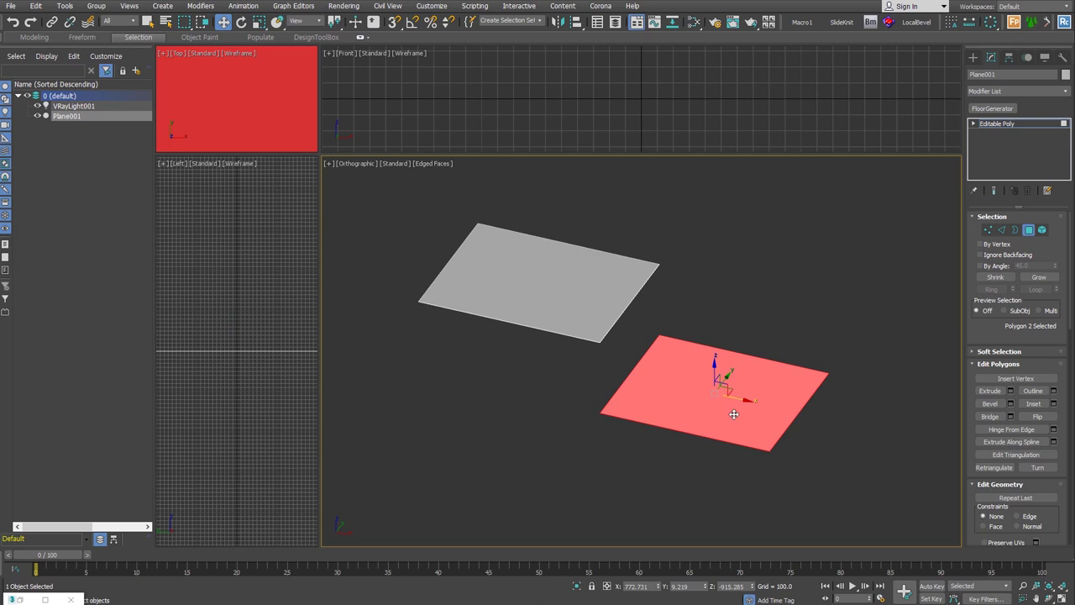
{"action": "key", "text": "alt+d"}
{"action": "left_click", "coordinate": [509, 306]}
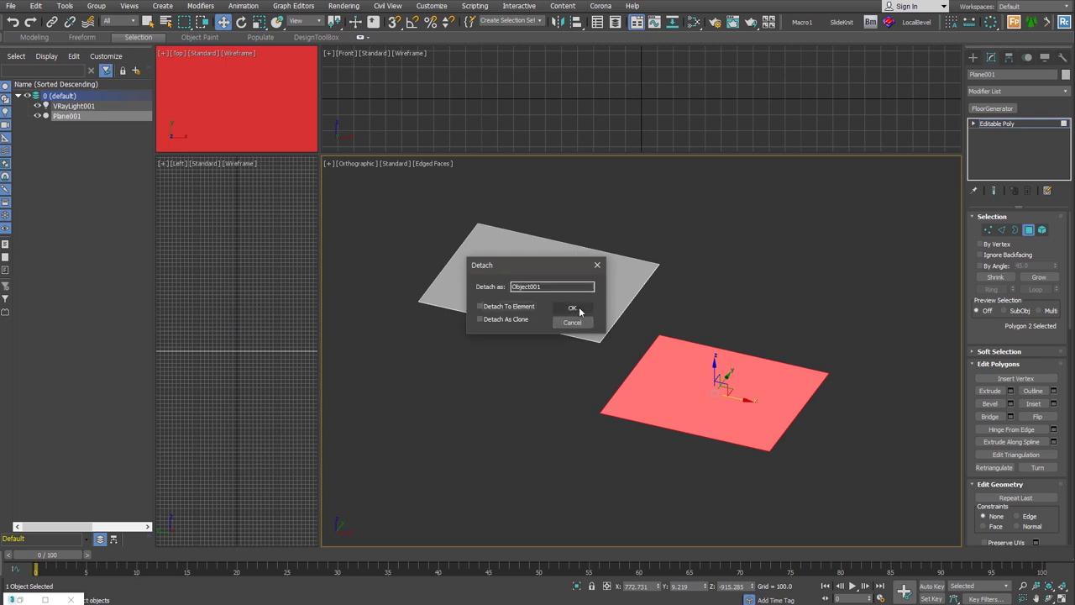
{"action": "left_click", "coordinate": [574, 308]}
- Paste the copied FloorGenerator onto the upper plane only, then select Object001
{"action": "left_click", "coordinate": [1029, 229]}
{"action": "right_click", "coordinate": [1004, 130]}
{"action": "left_click", "coordinate": [1014, 132]}
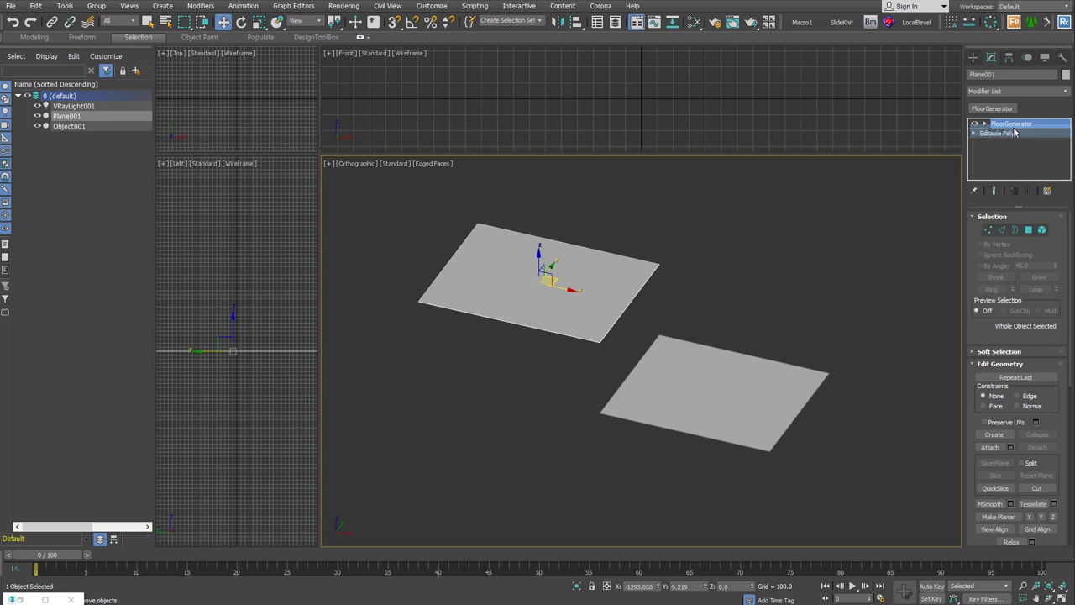
{"action": "left_click", "coordinate": [752, 397]}
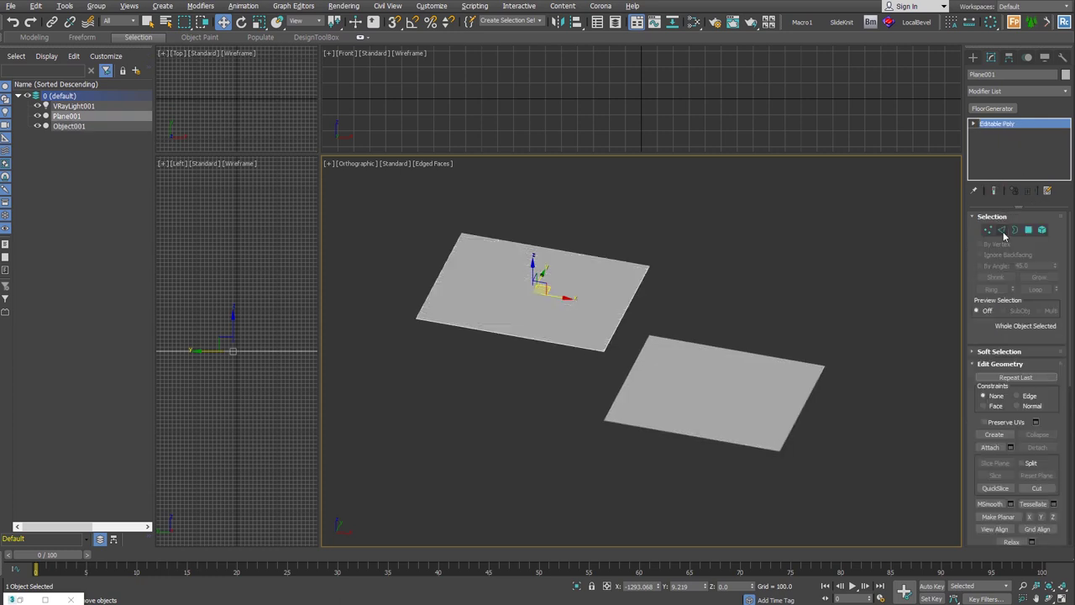
- Shift-drag the upper plane's front edge down to form a vertical wall, viewed in wireframe
{"action": "left_click", "coordinate": [1001, 229]}
{"action": "left_click", "coordinate": [630, 298]}
{"action": "left_click_drag", "start_coordinate": [632, 304], "coordinate": [664, 363], "text": "shift"}
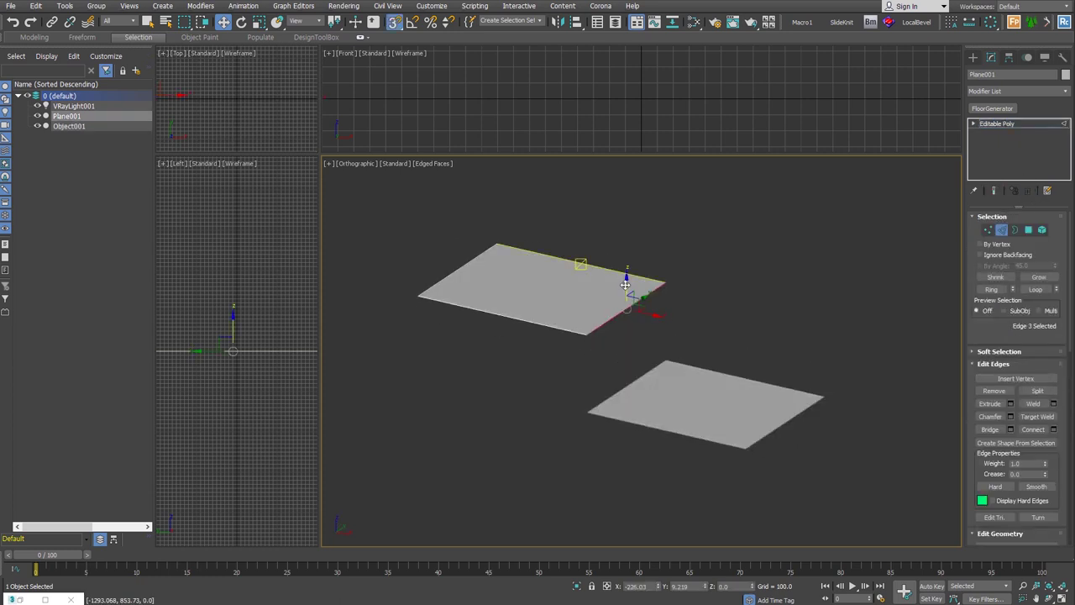
{"action": "key", "text": "1"}
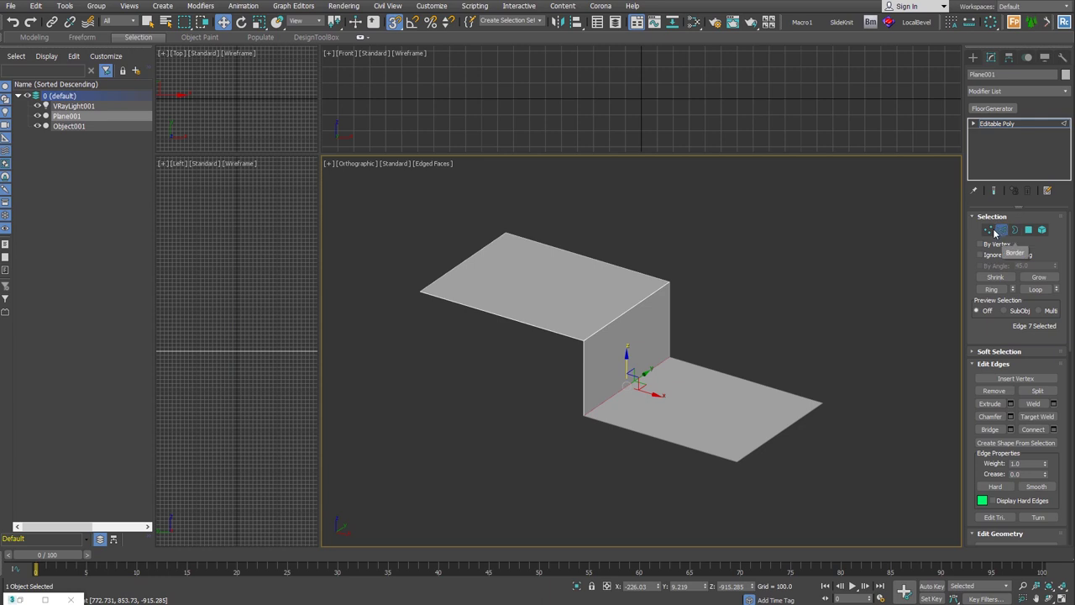
{"action": "key", "text": "F3"}
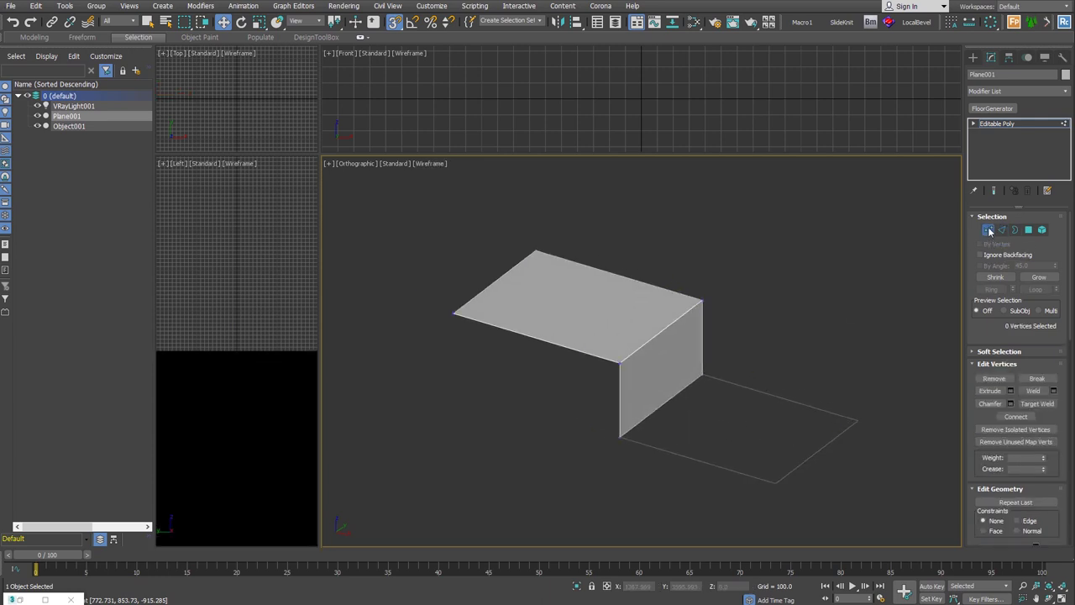
{"action": "key", "text": "6"}
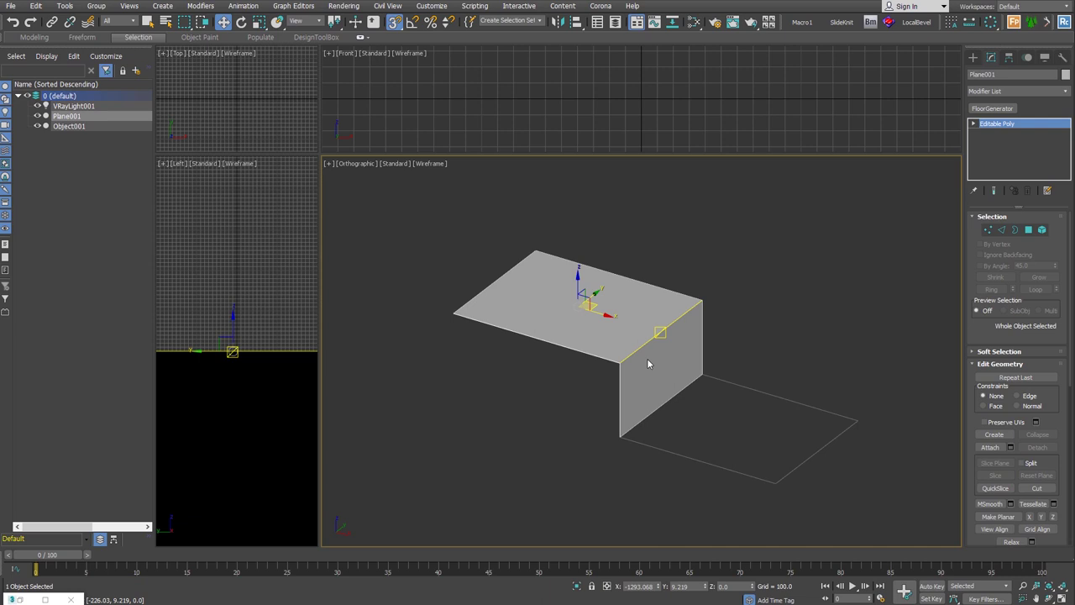
- Paste FloorGenerator onto the folded Plane001, producing the coplanar-base warning
{"action": "scroll", "coordinate": [613, 327], "scroll_direction": "up", "scroll_amount": 2}
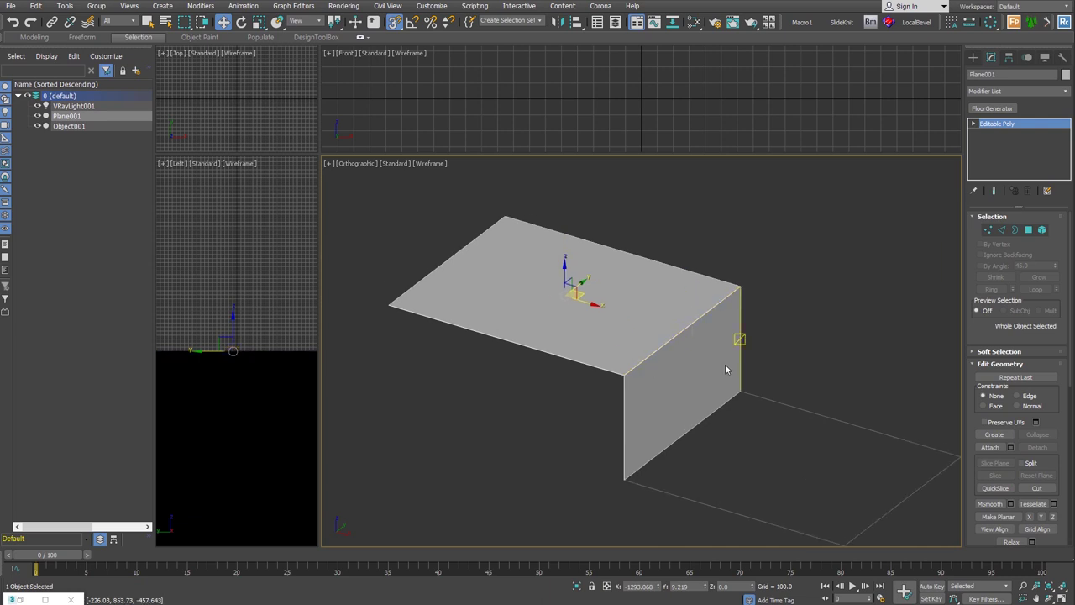
{"action": "right_click", "coordinate": [996, 140]}
{"action": "left_click", "coordinate": [1003, 126]}
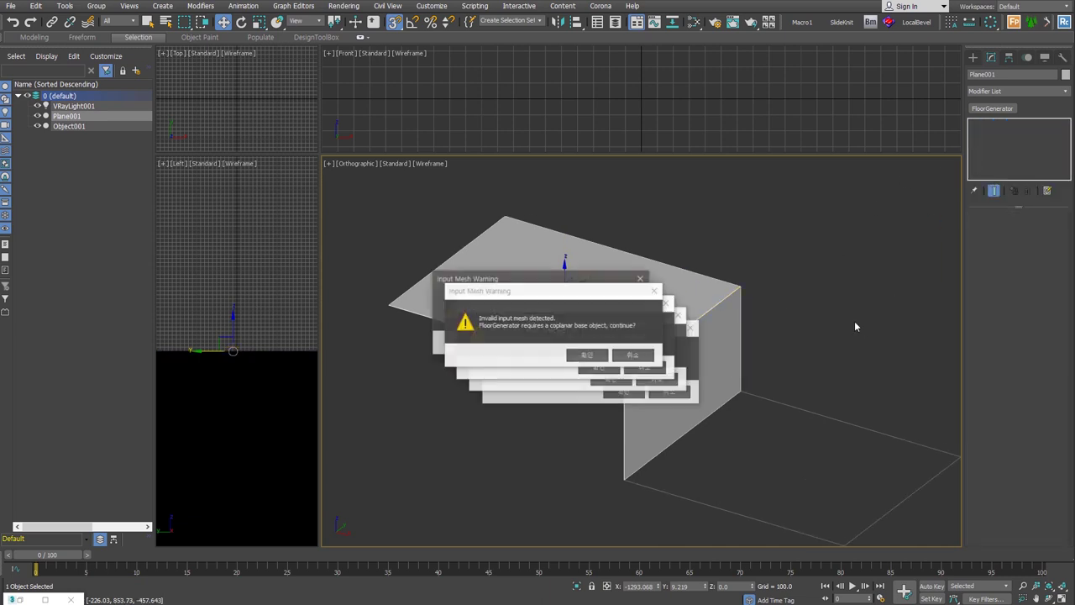